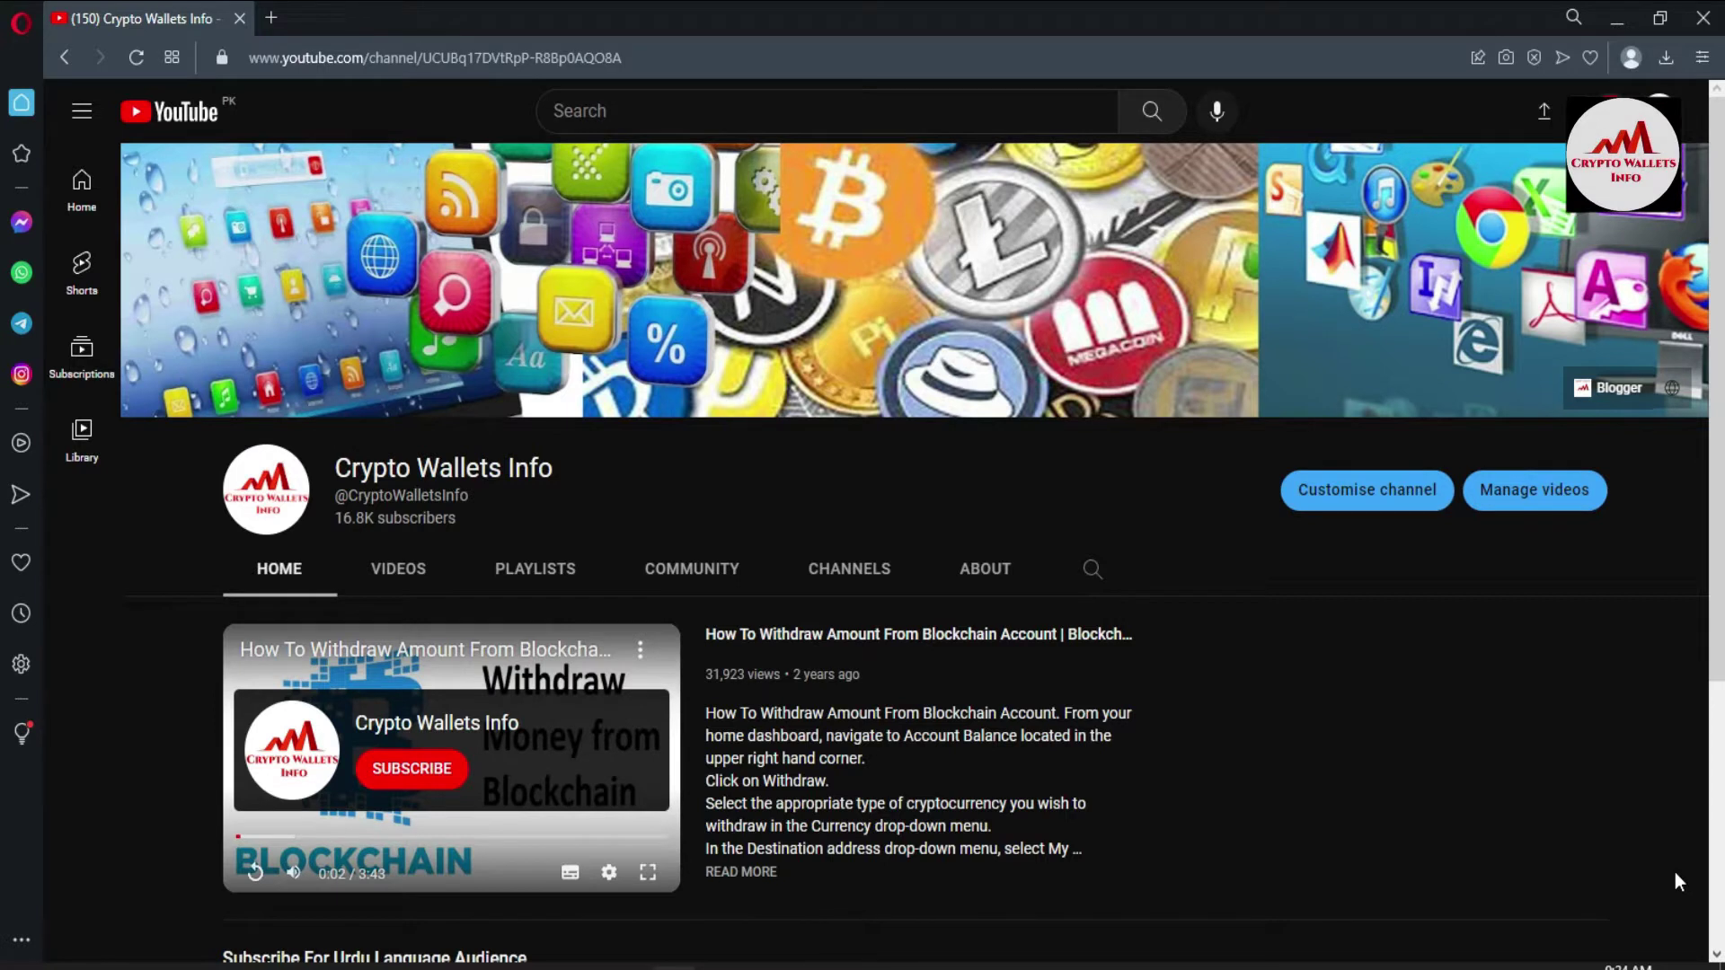
- Show the channel's Videos tab and scroll through its Trust Wallet and Coin98 tutorial uploads
left_click(396, 571)
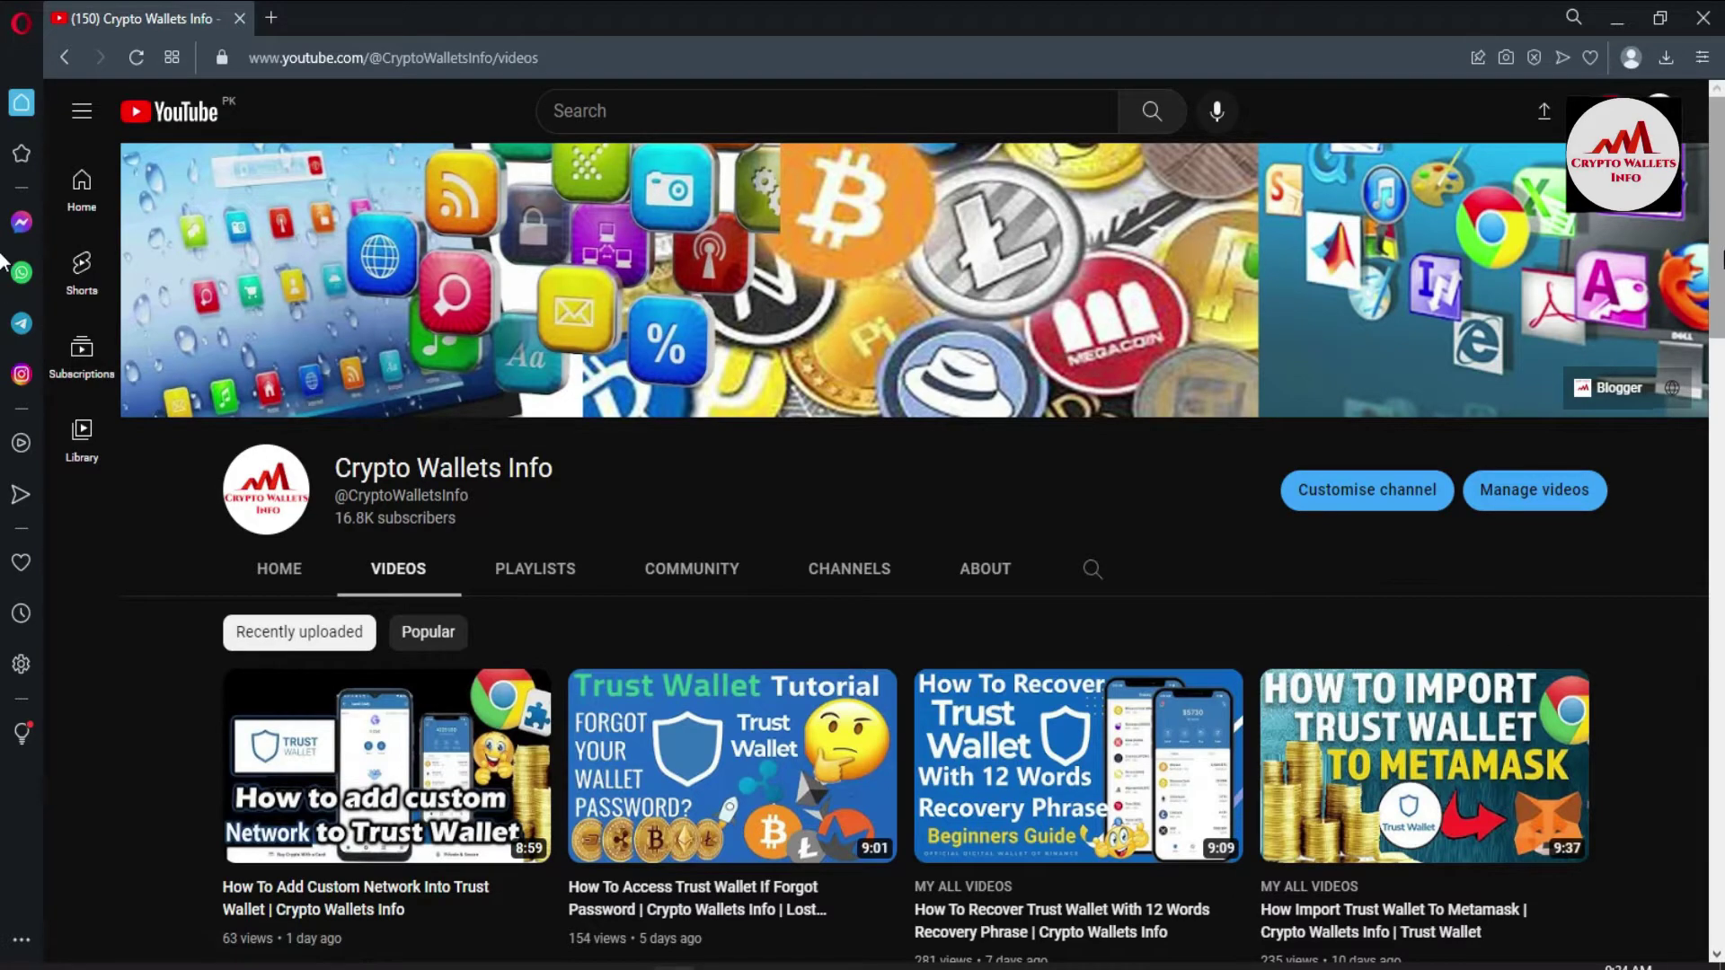
scroll(3, 258, "down", 5)
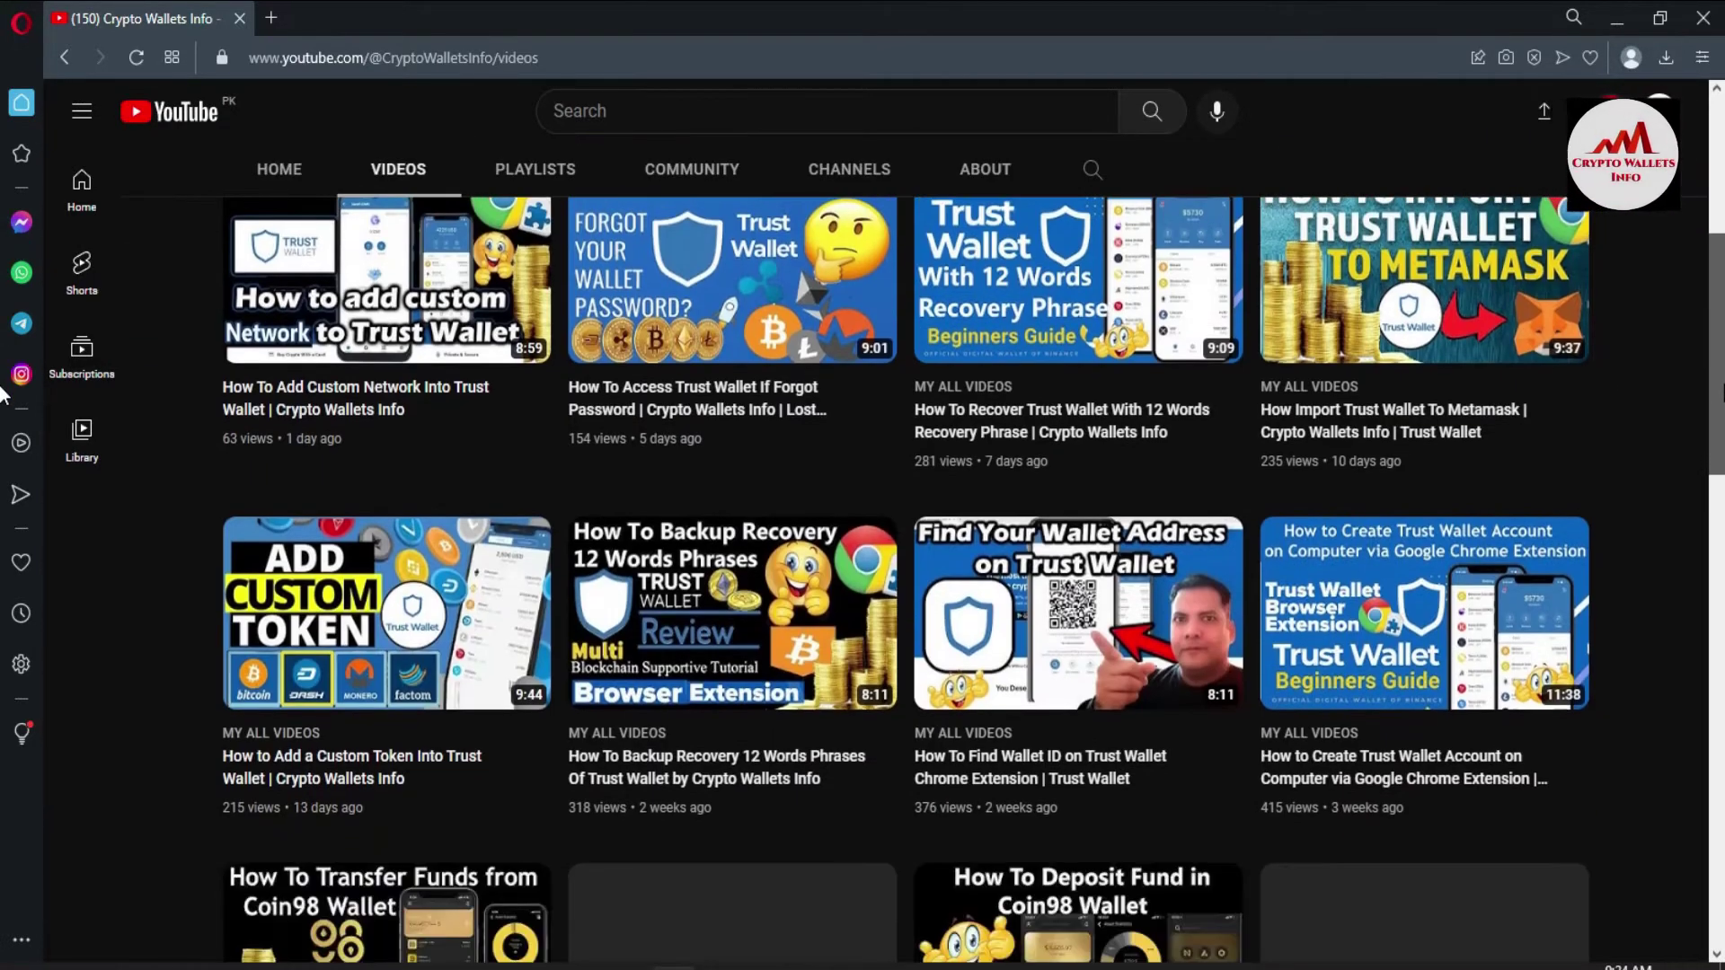
scroll(3, 393, "down", 2)
scroll(3, 359, "up", 3)
scroll(3, 288, "up", 5)
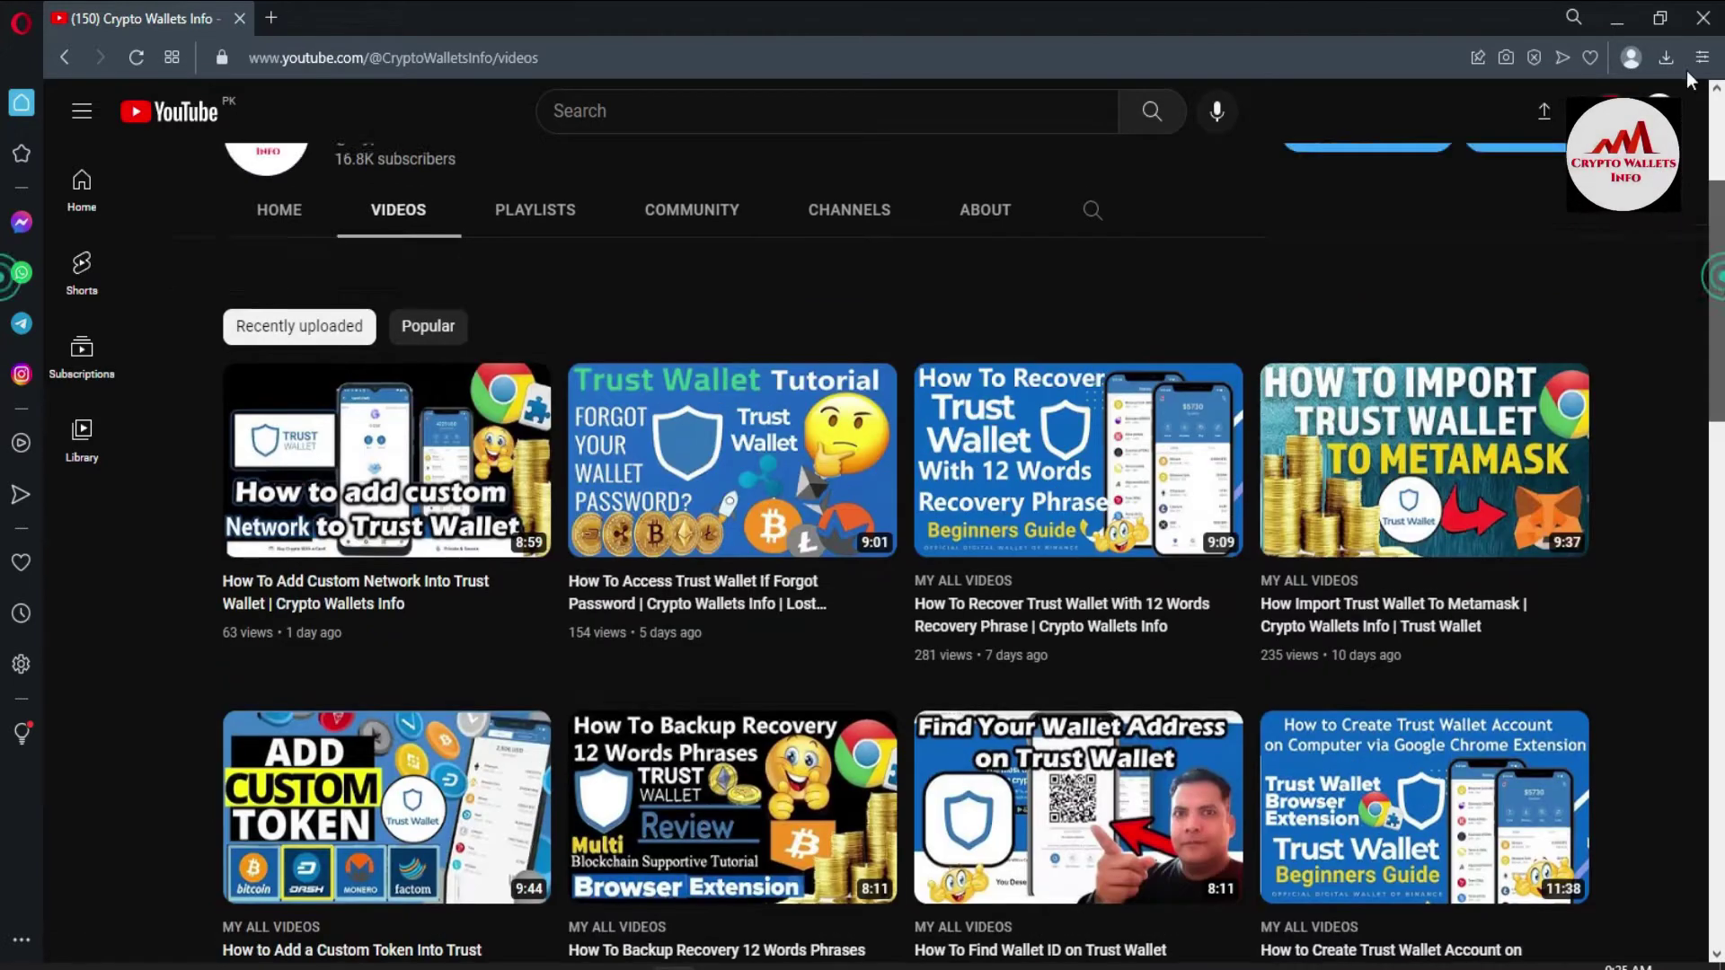
- Minimize the YouTube browser and go to the Google home page in Chrome
left_click(1615, 28)
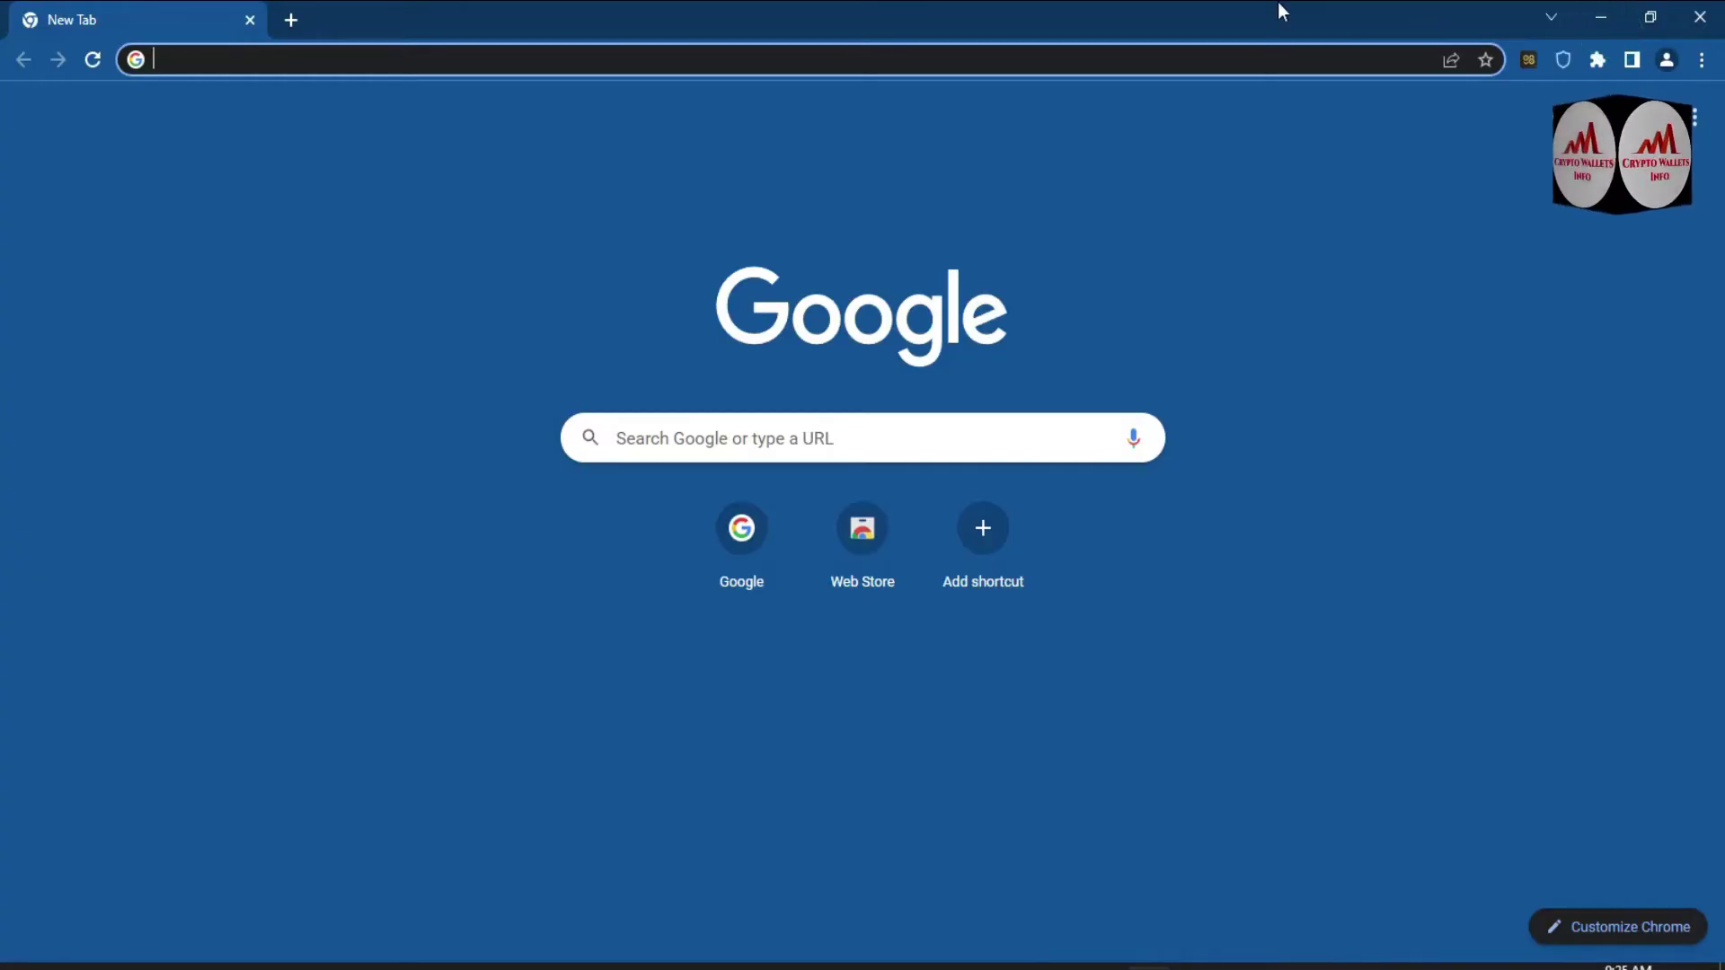
type("GO")
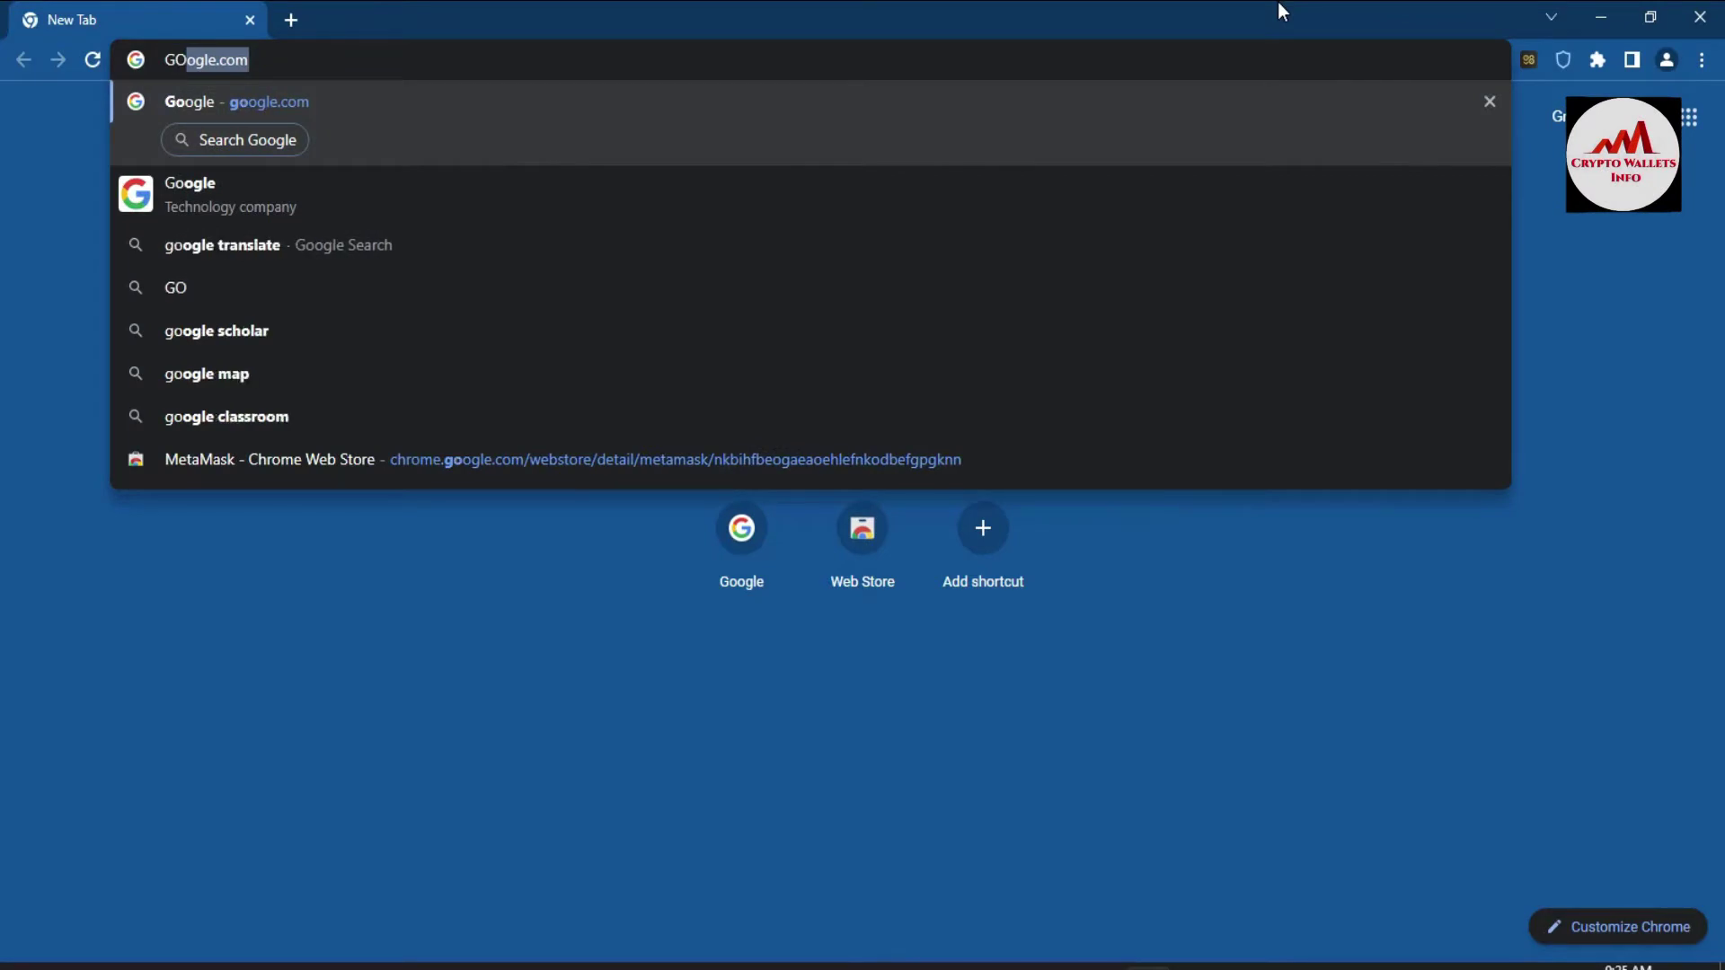
left_click(570, 105)
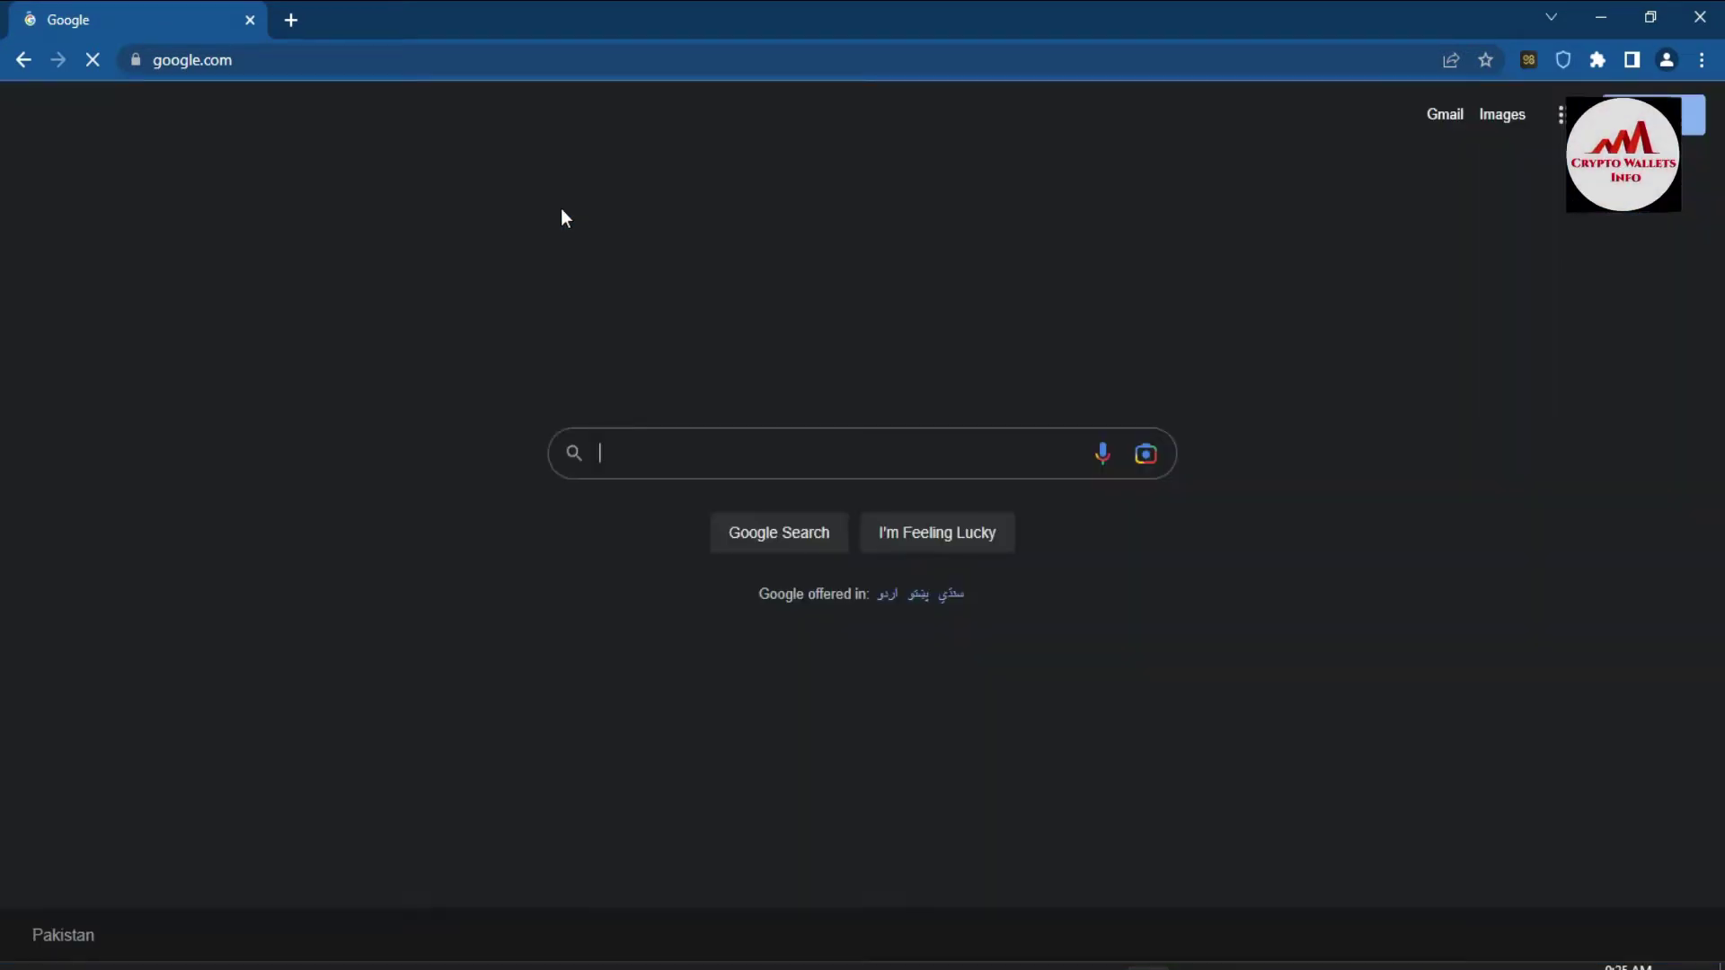
- Search Google for coinmarketcap by picking the suggestion after typing 'COI'
left_click(697, 460)
type("C")
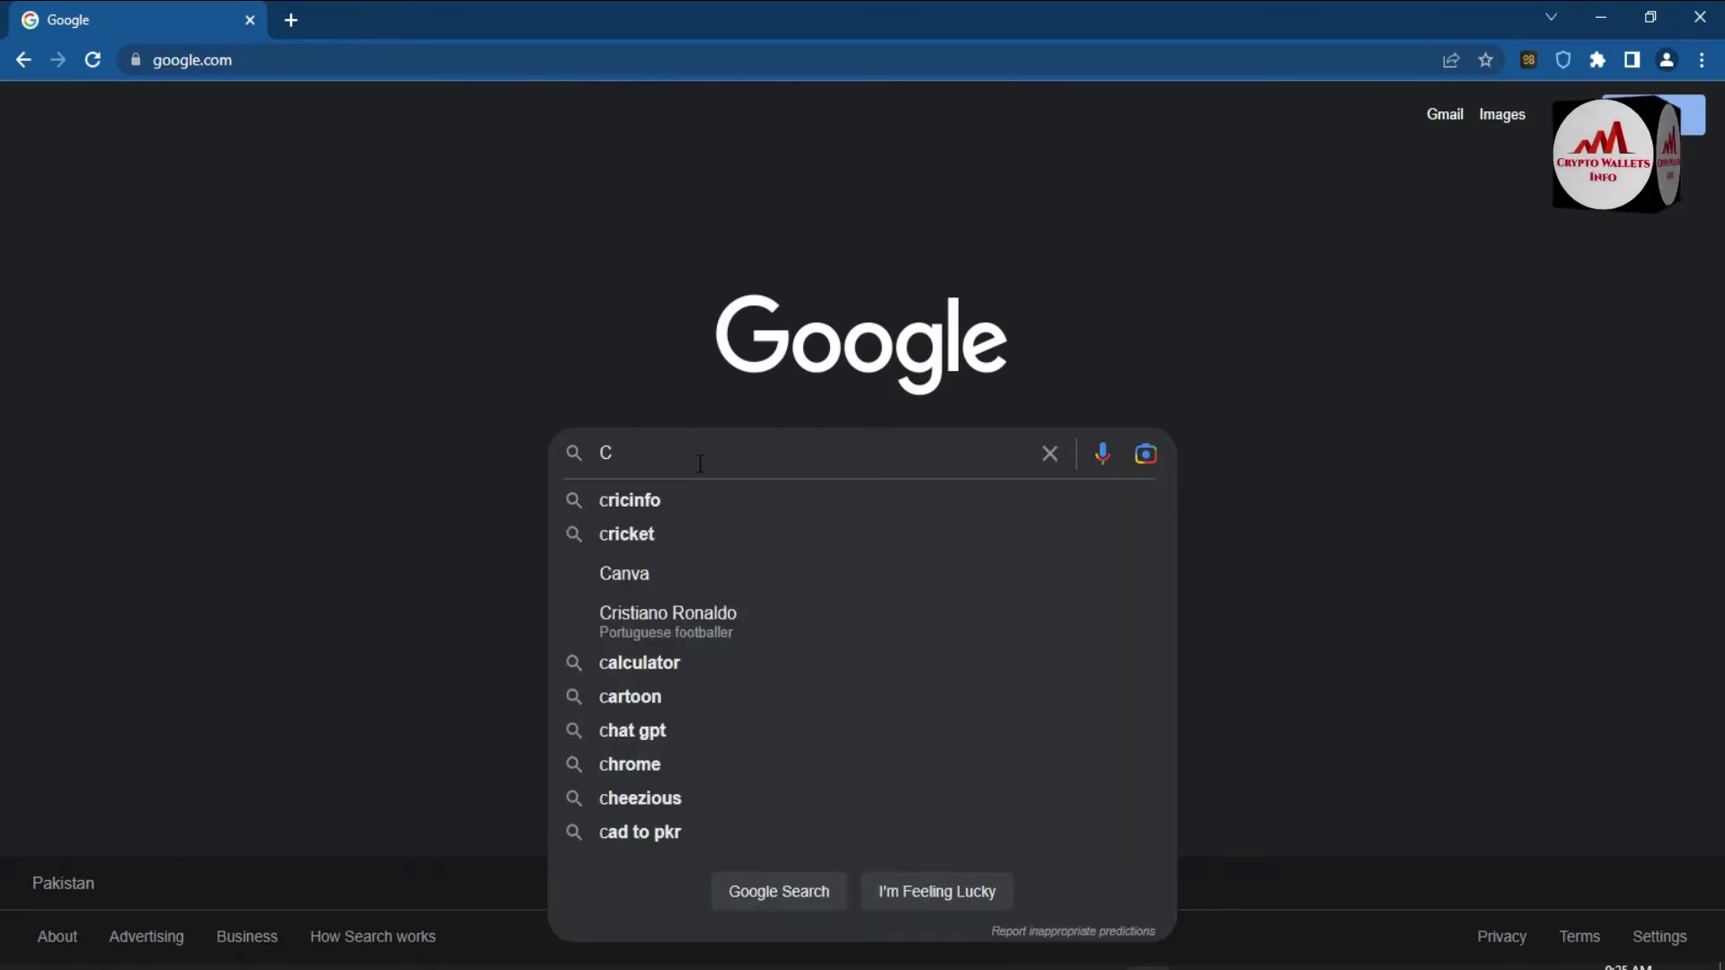
left_click(687, 446)
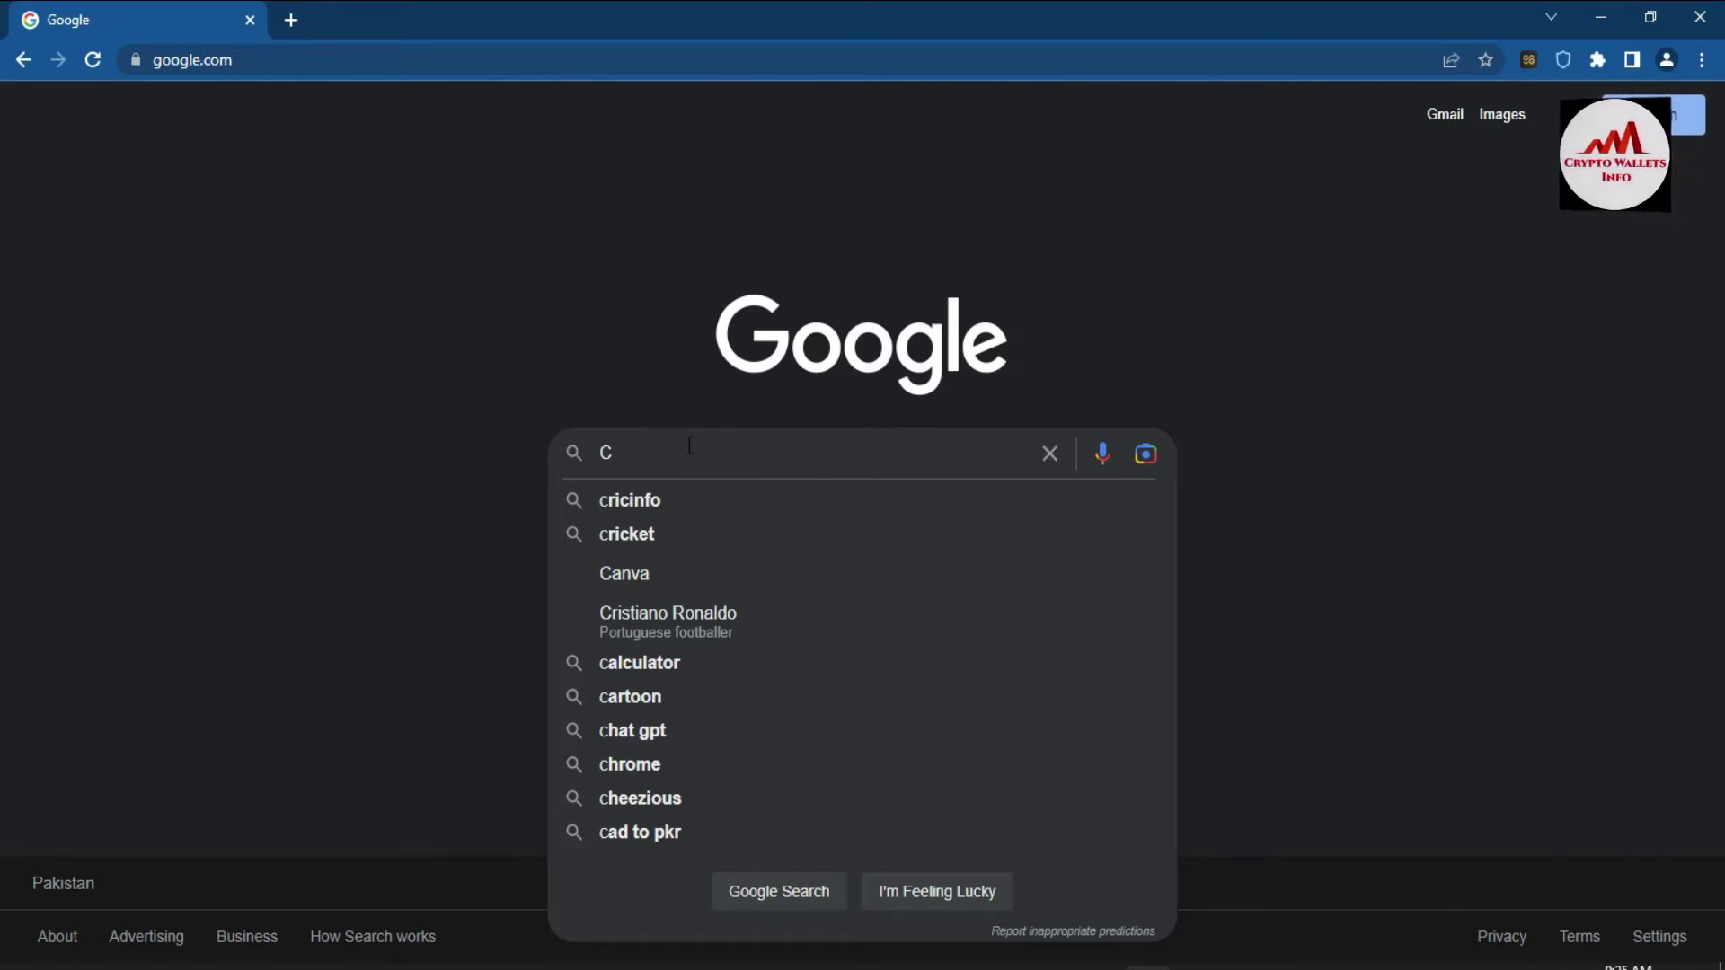
type("OI")
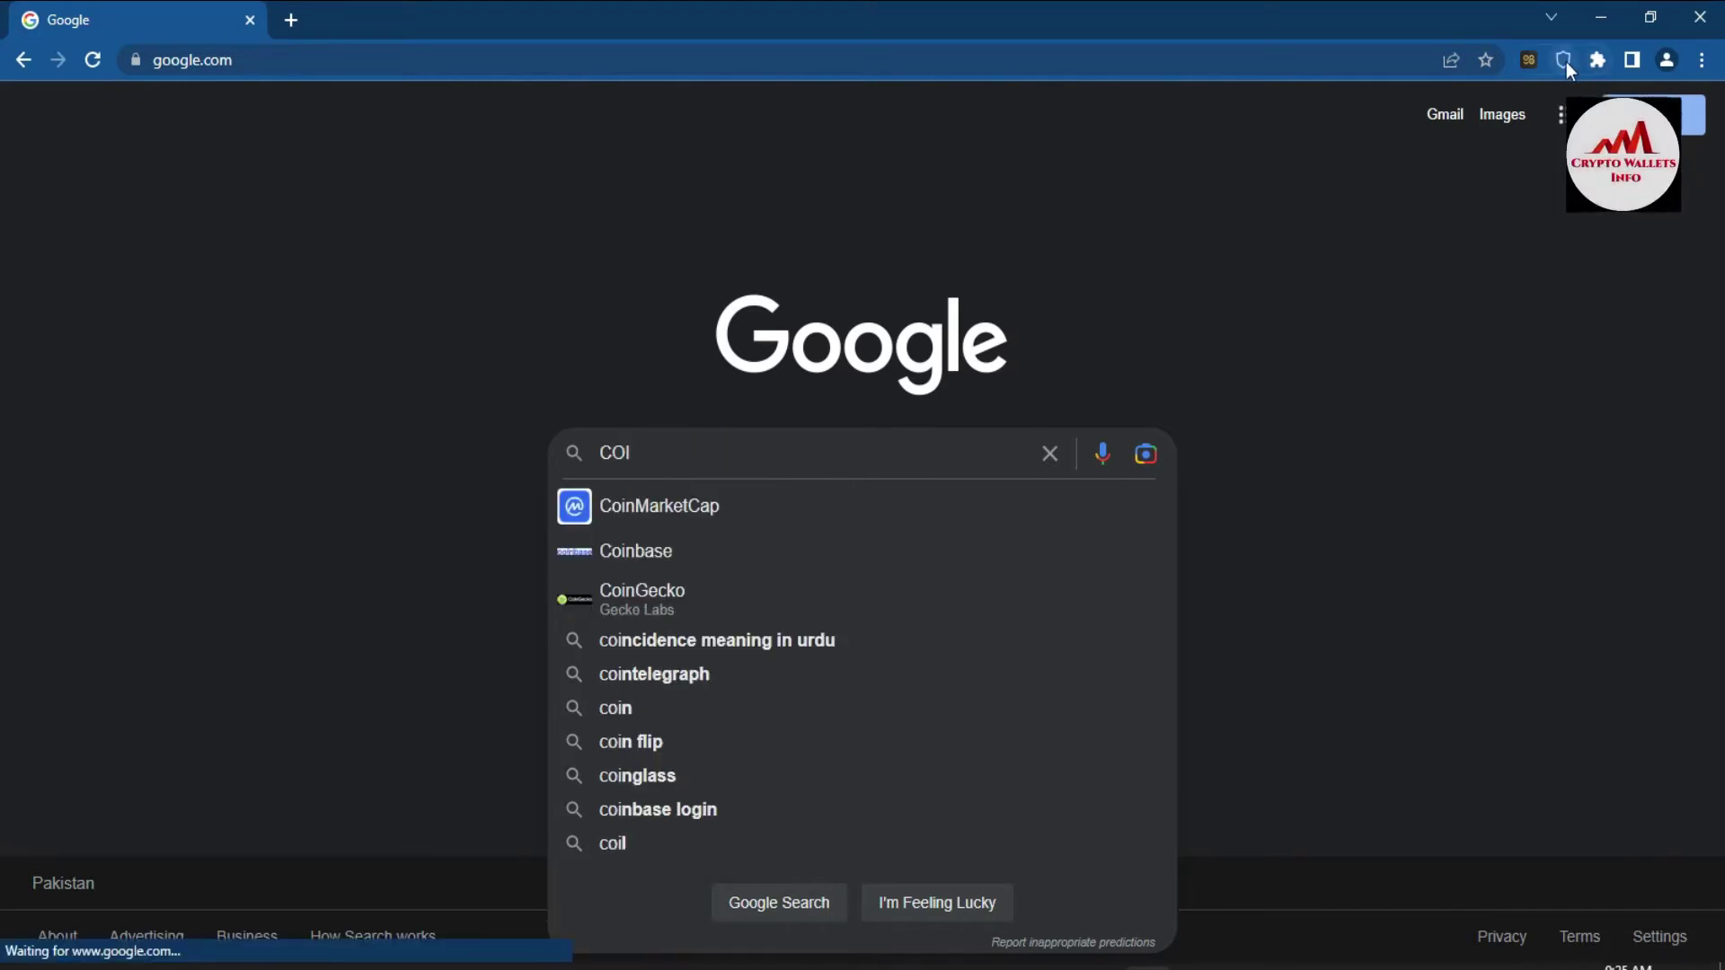
left_click(679, 494)
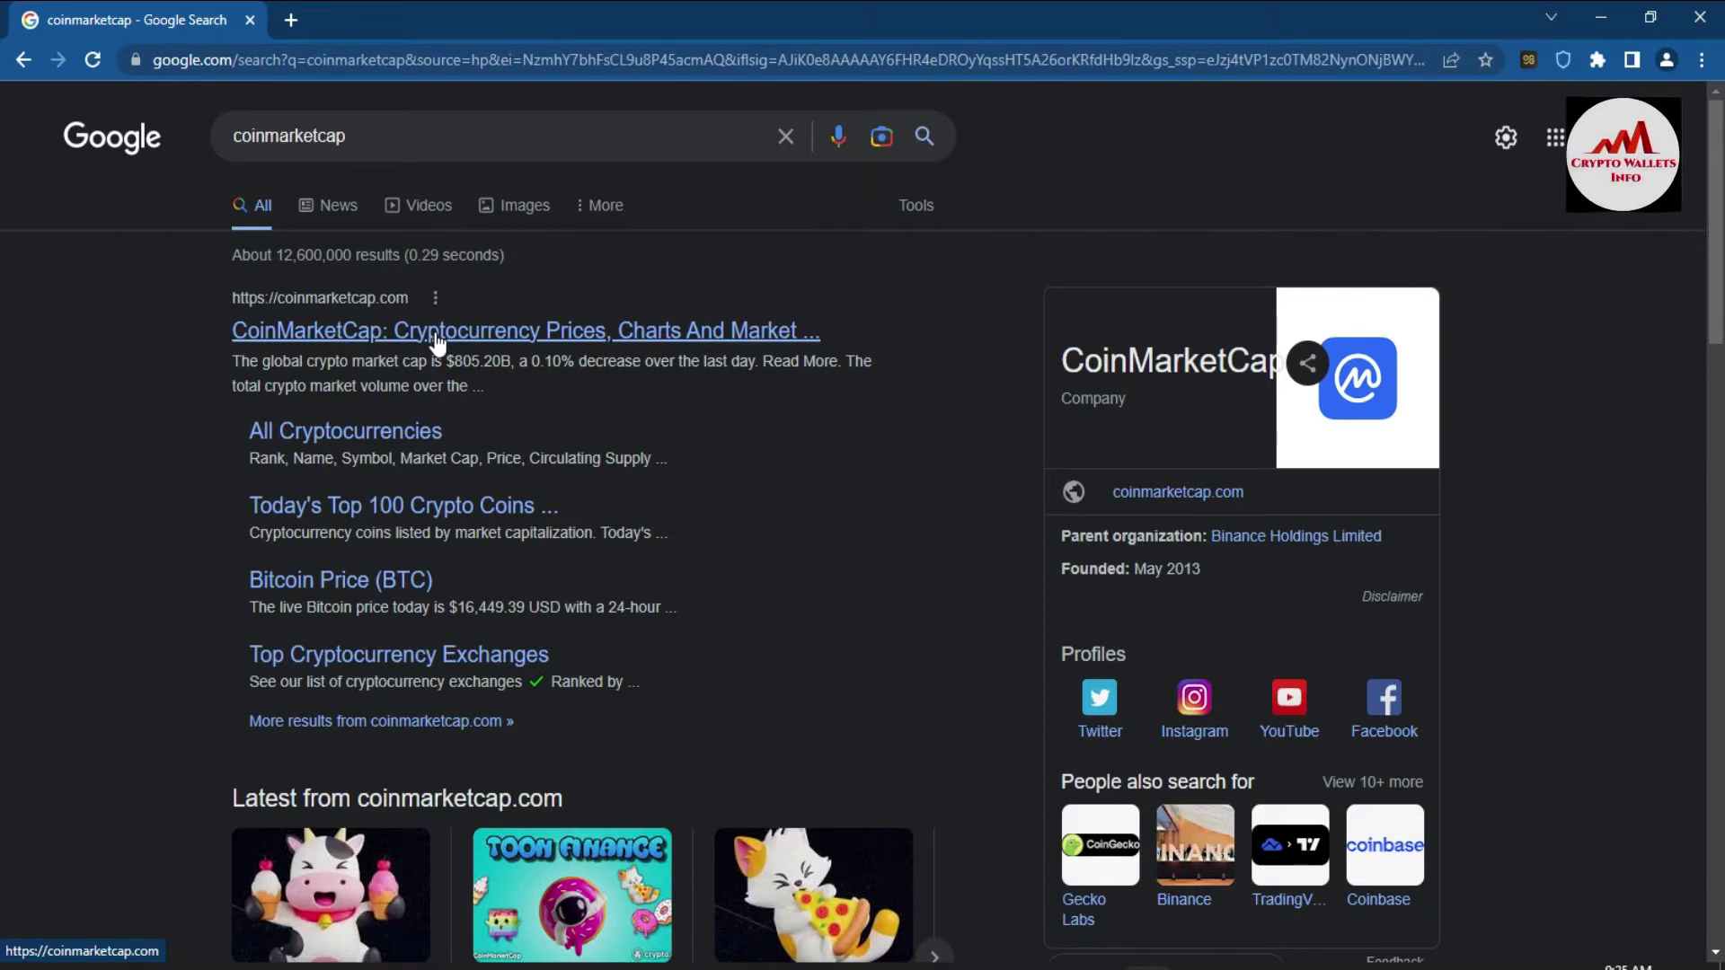
- Open the CoinMarketCap site from the results, scroll through the coin table, and reload it
left_click(437, 334)
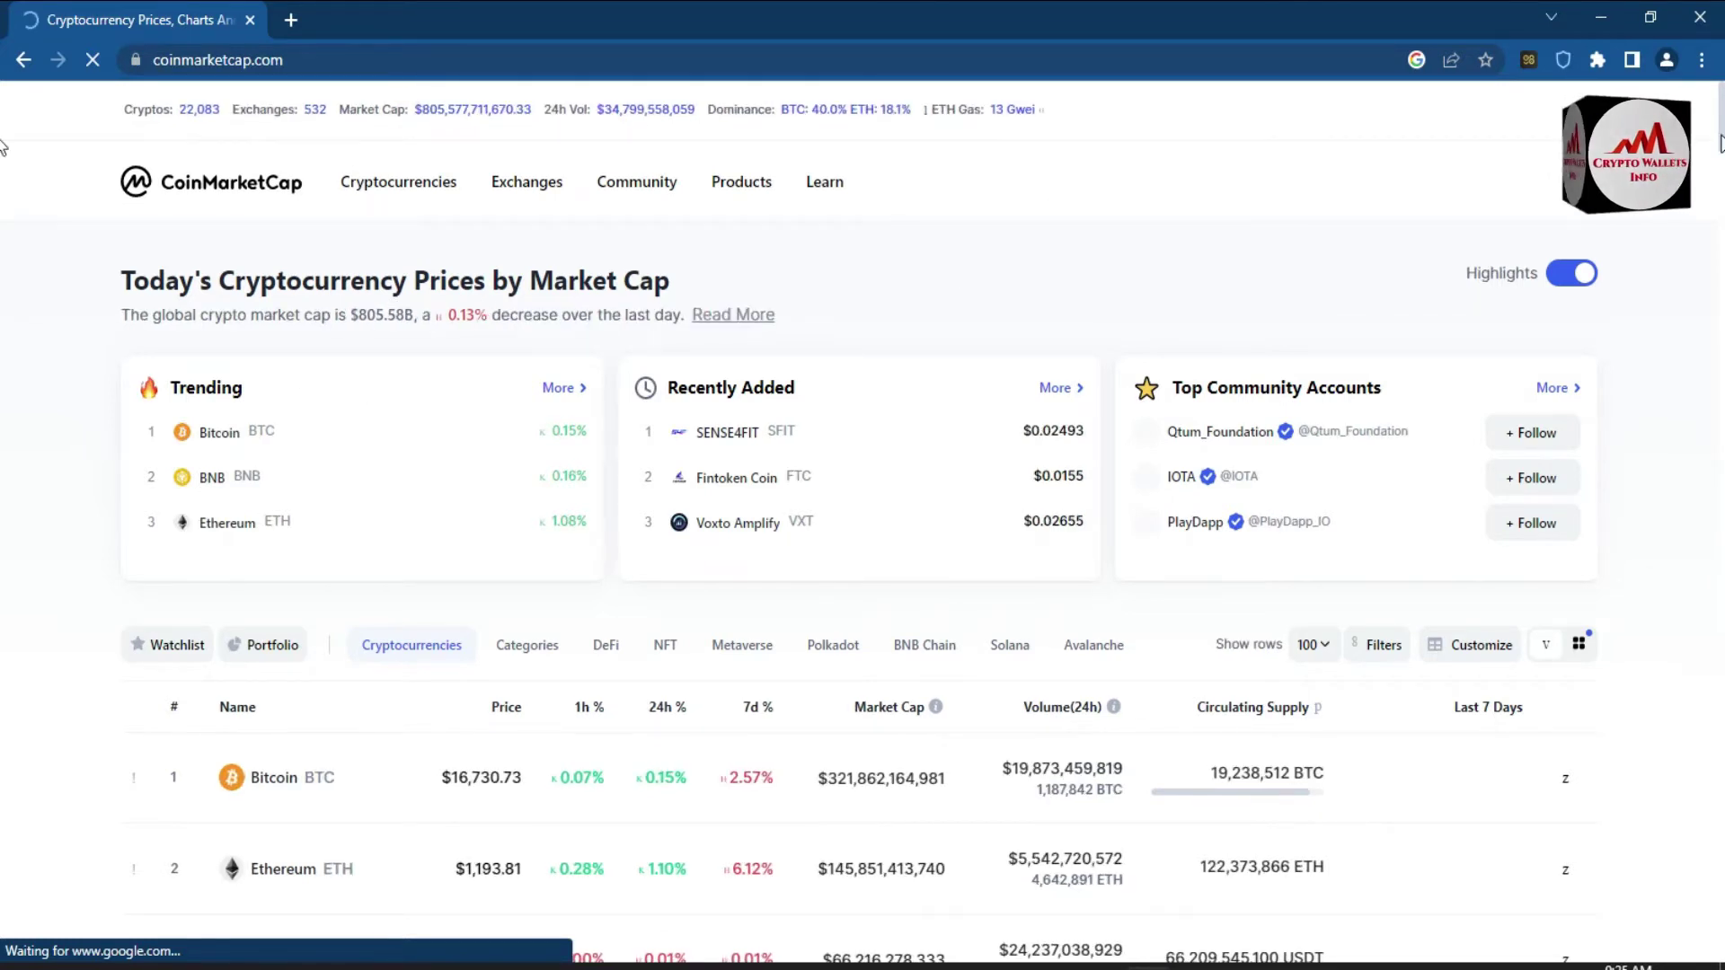
scroll(1720, 142, "down", 2)
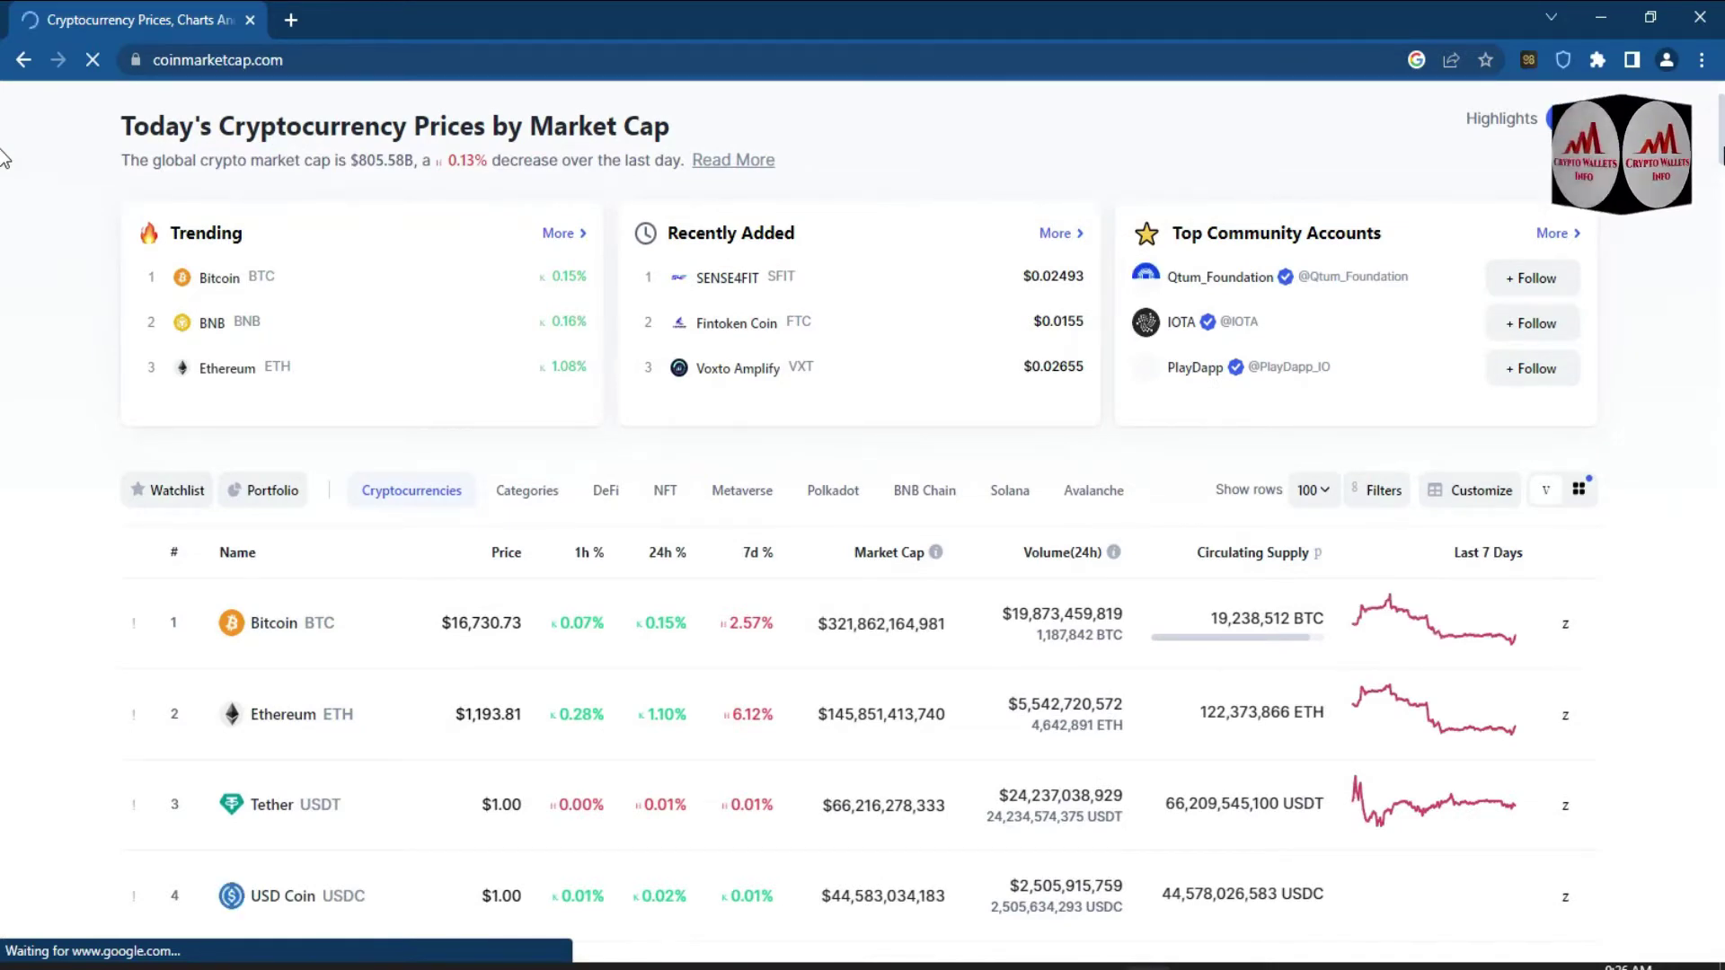
scroll(2, 171, "down", 5)
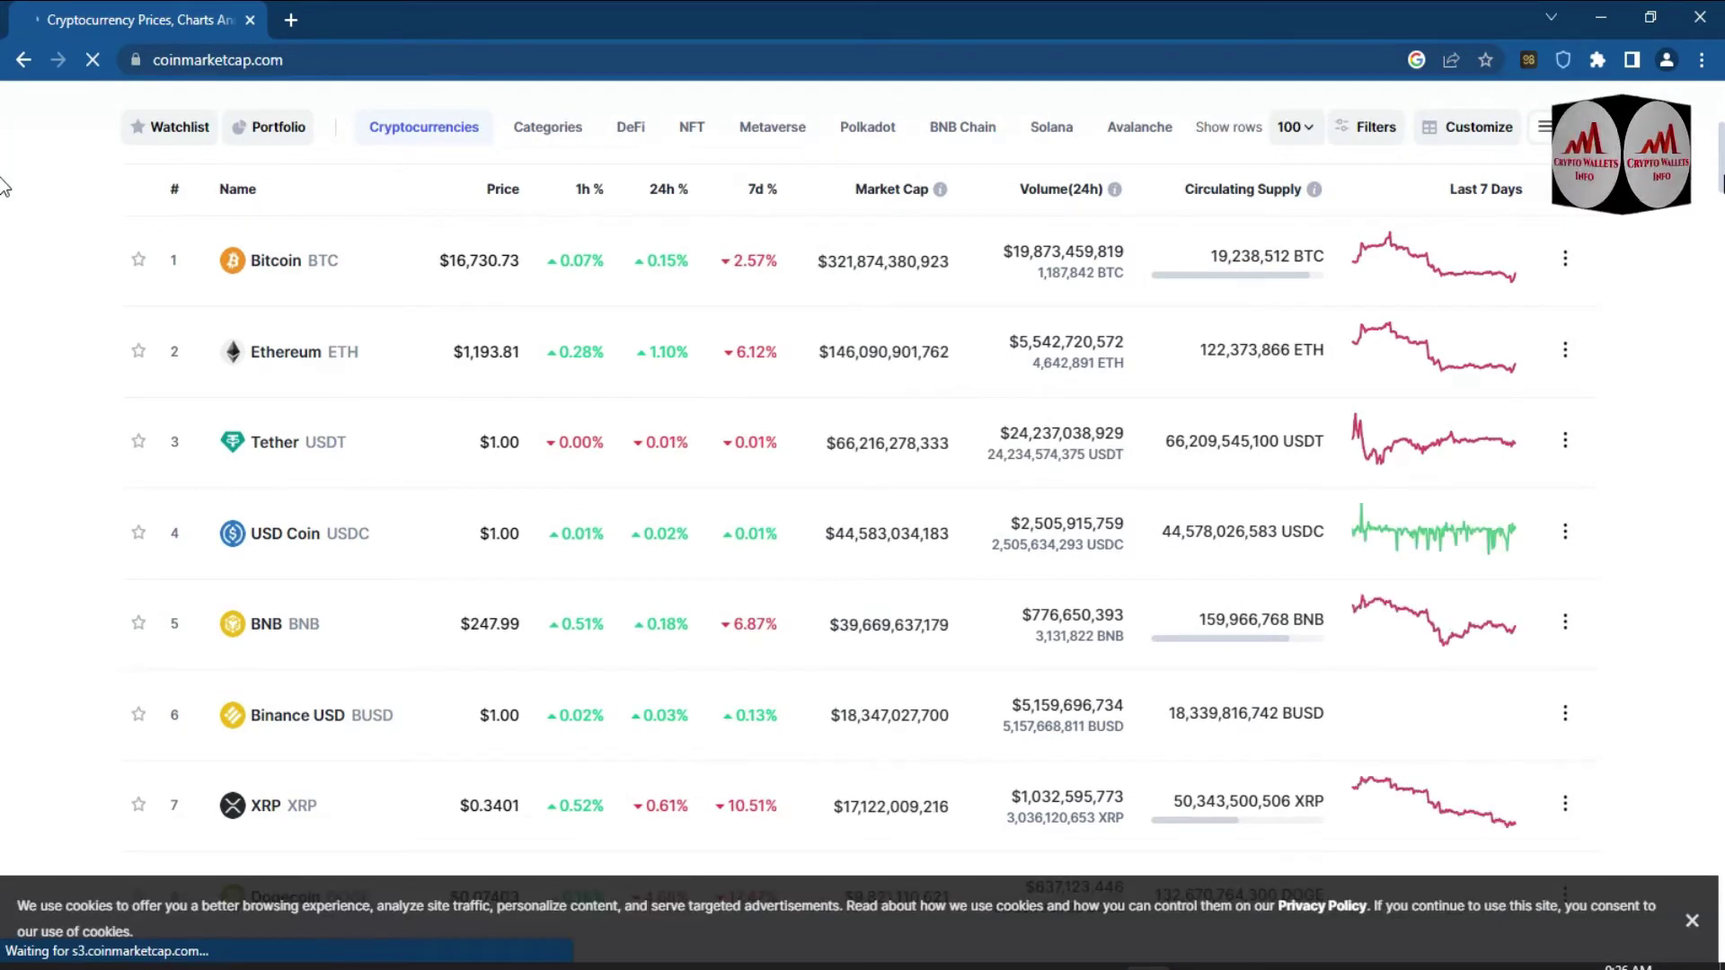
scroll(3, 185, "down", 4)
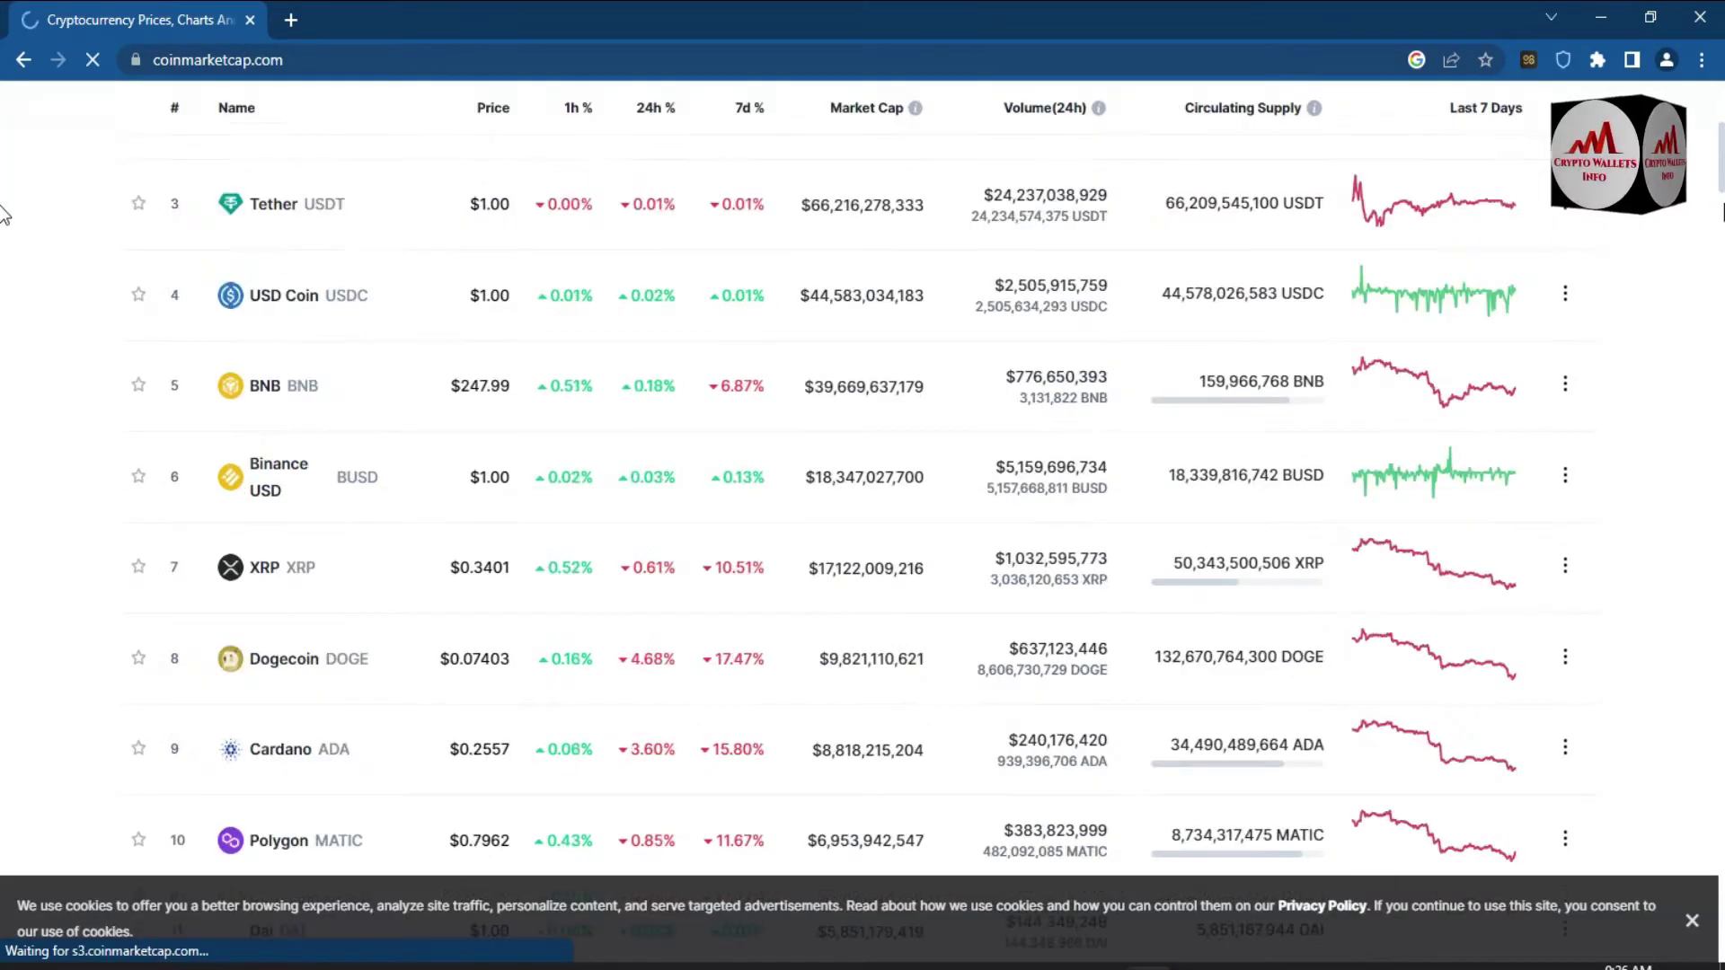
scroll(3, 215, "down", 1)
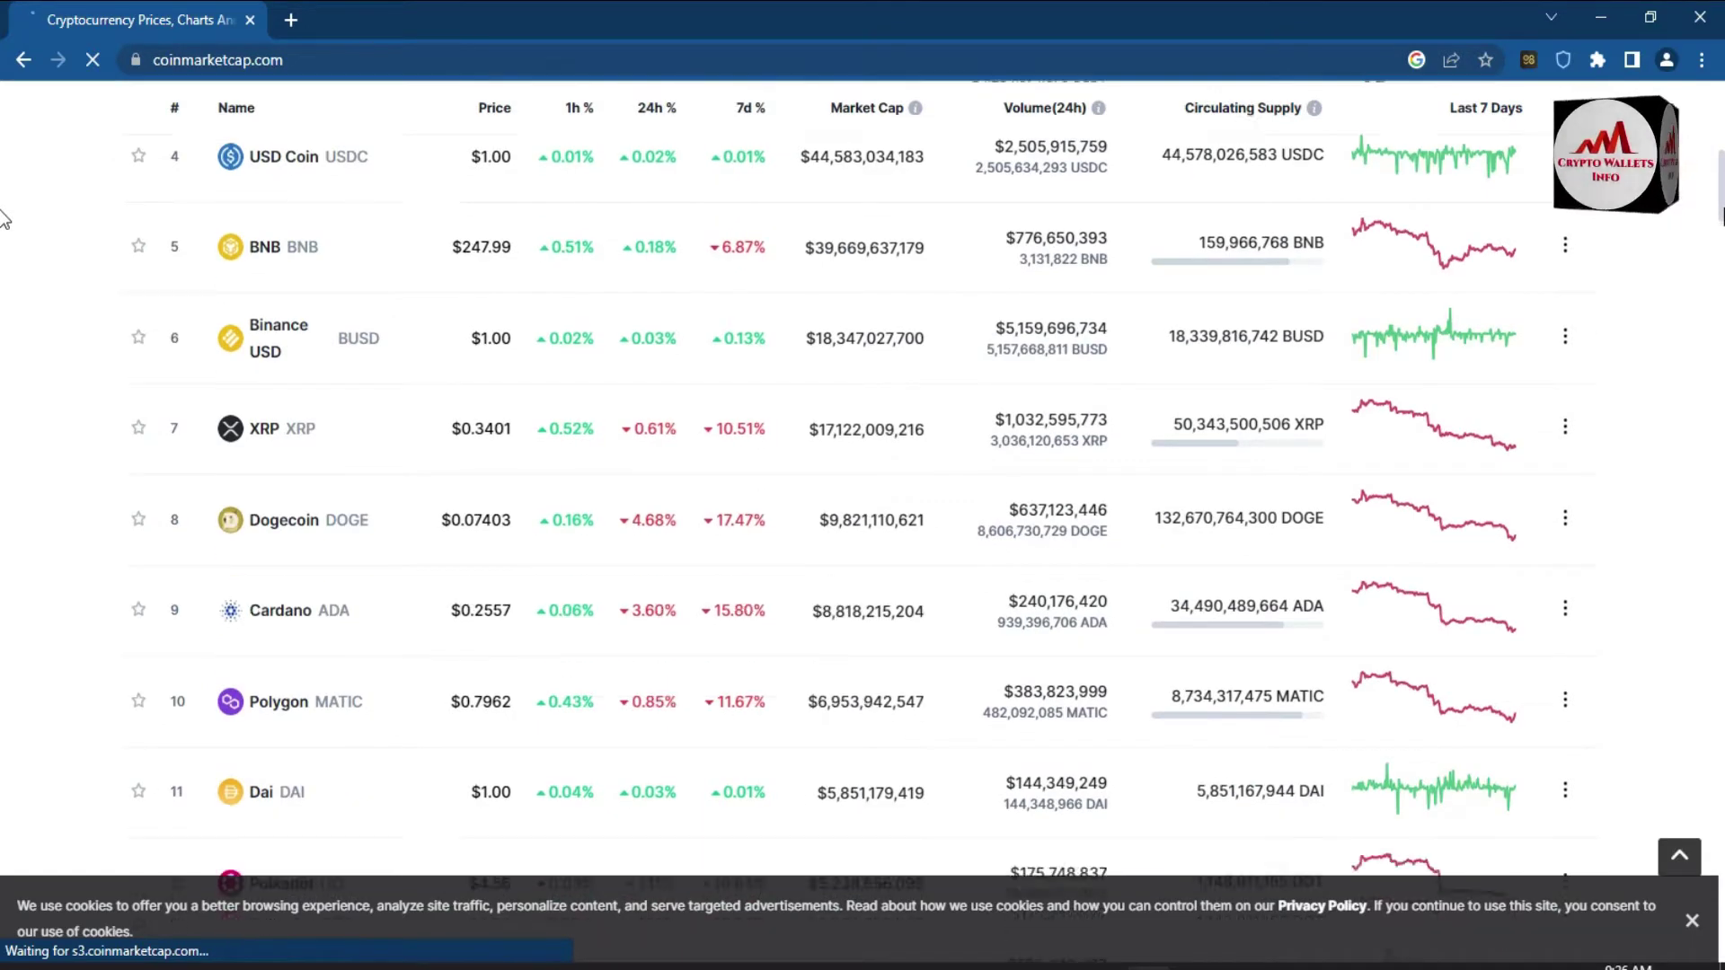
scroll(3, 240, "down", 4)
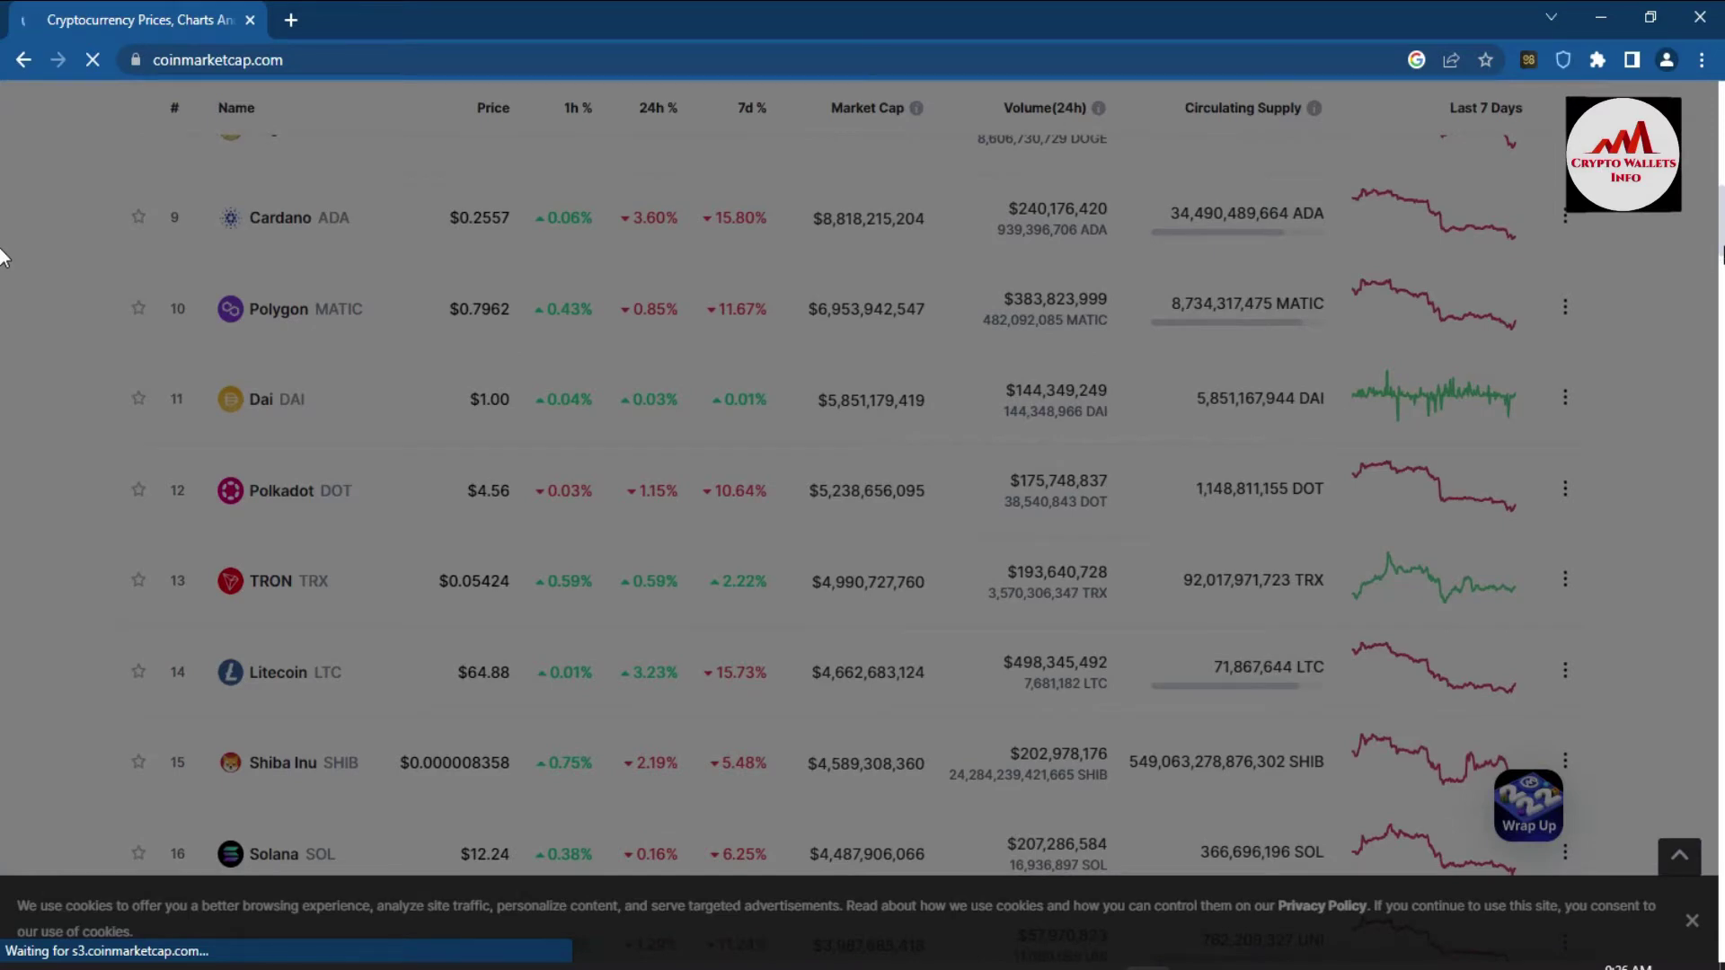
scroll(3, 256, "down", 1)
scroll(3, 269, "down", 2)
scroll(3, 274, "down", 1)
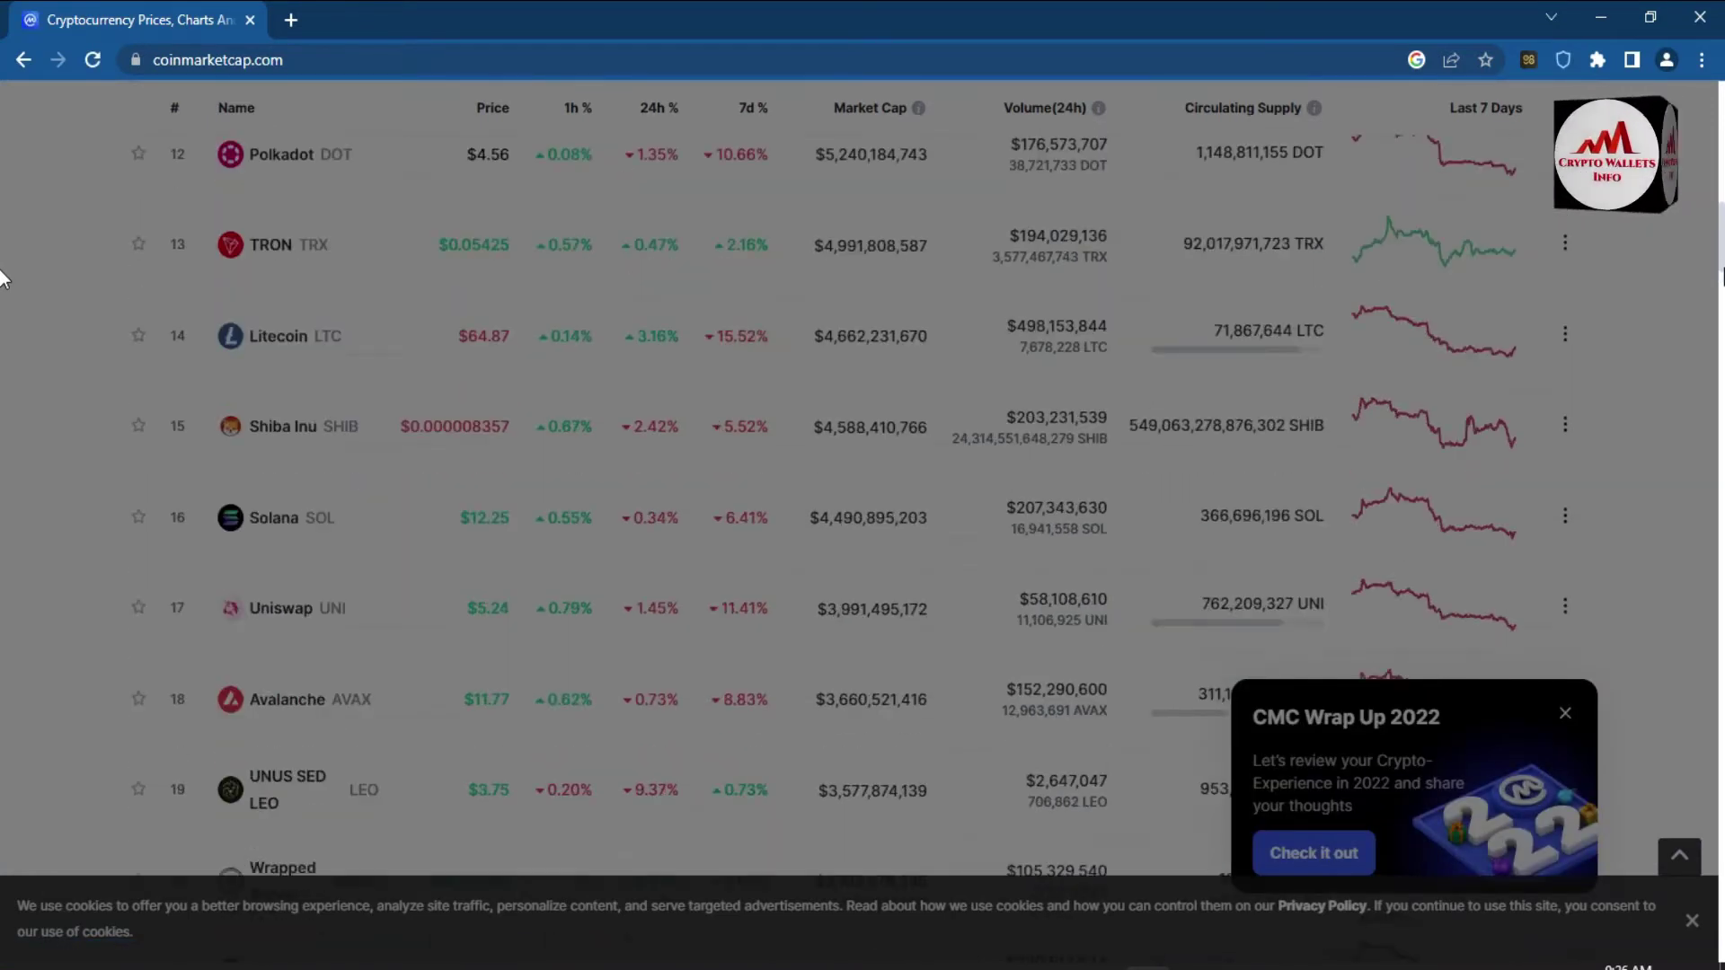
scroll(2, 280, "down", 1)
scroll(3, 288, "down", 3)
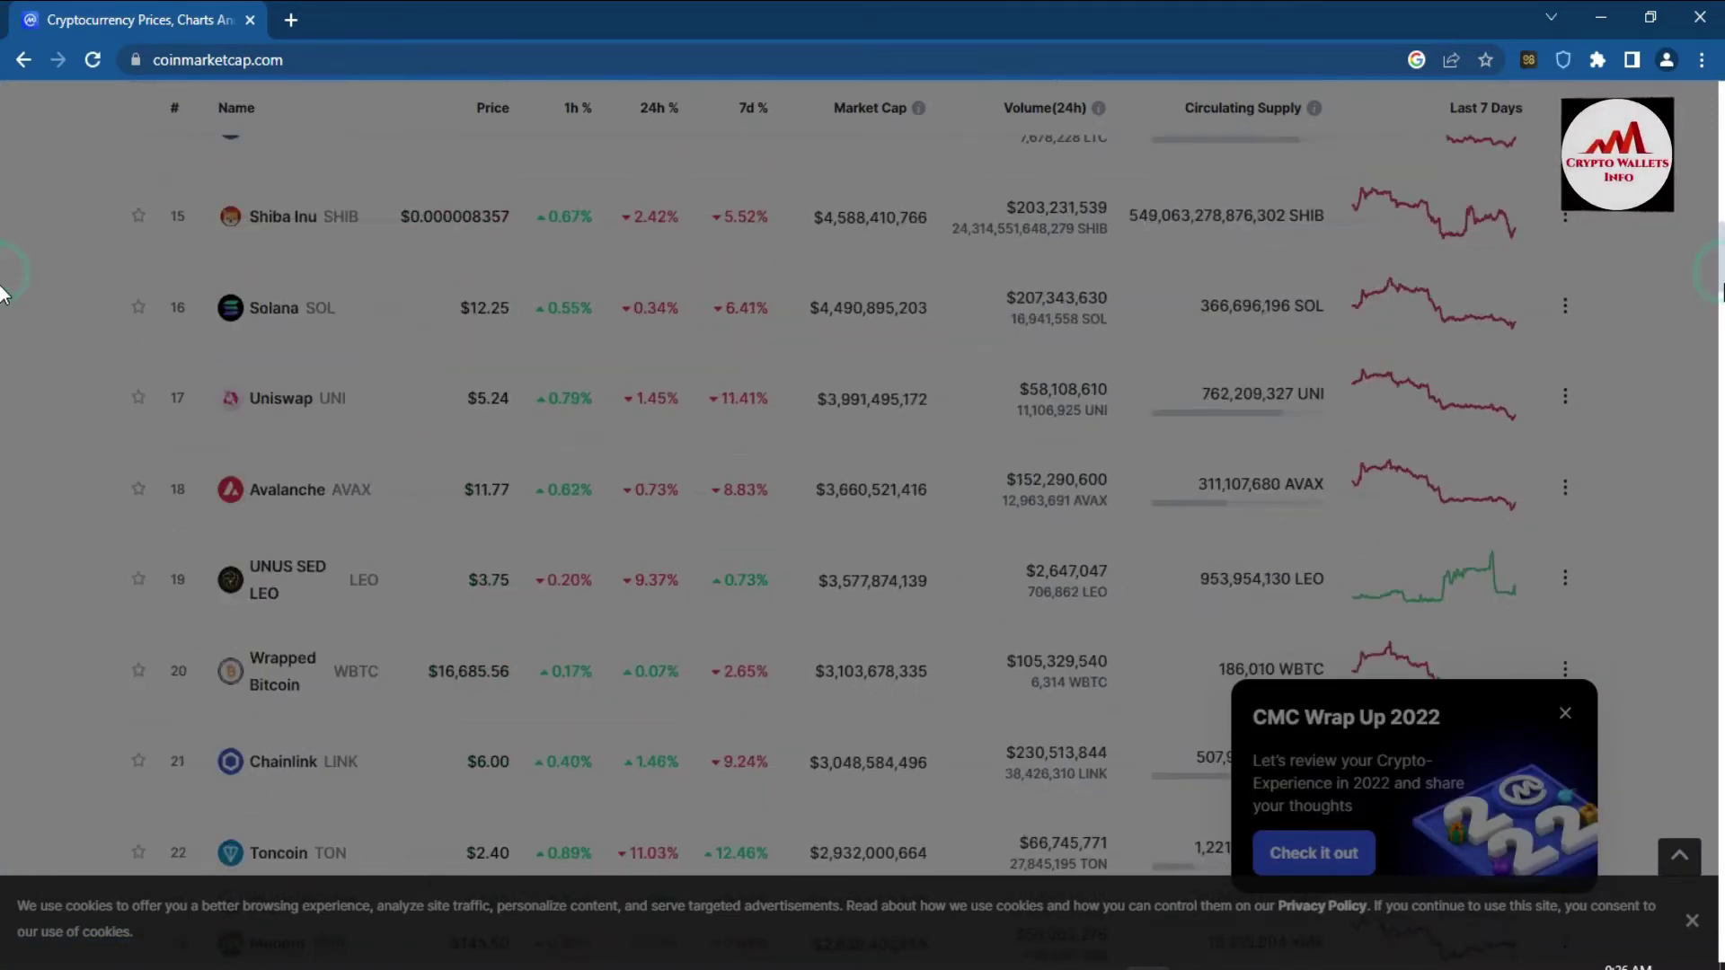
scroll(3, 315, "down", 2)
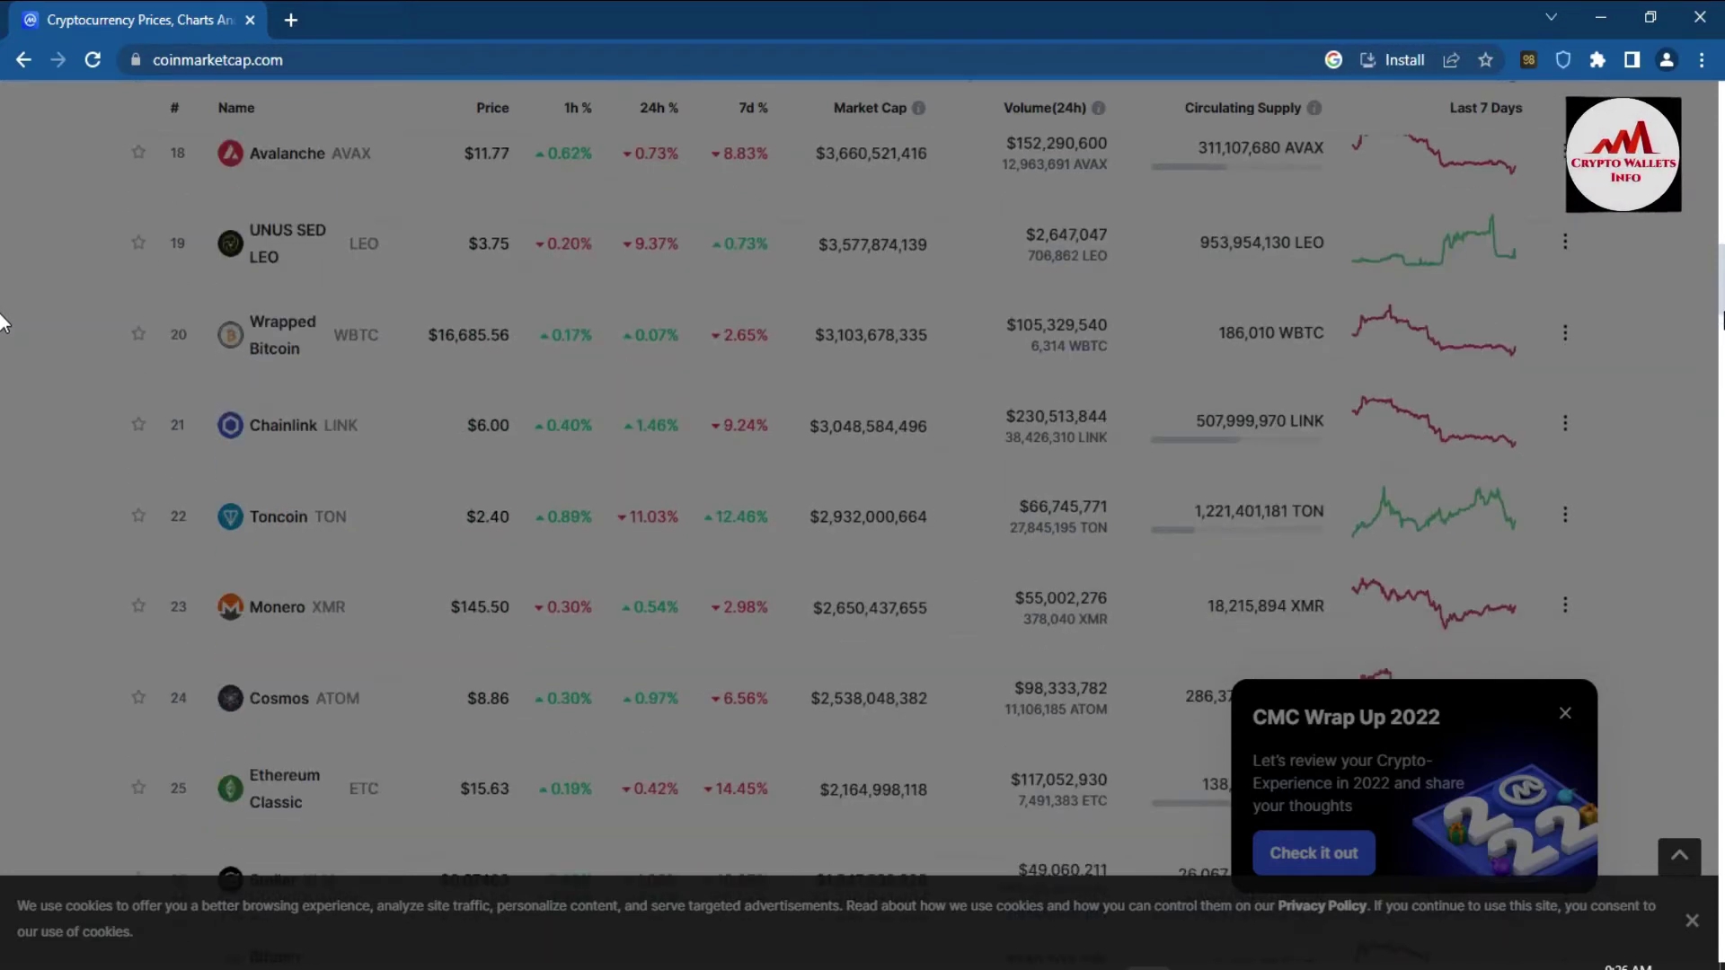
scroll(3, 328, "down", 2)
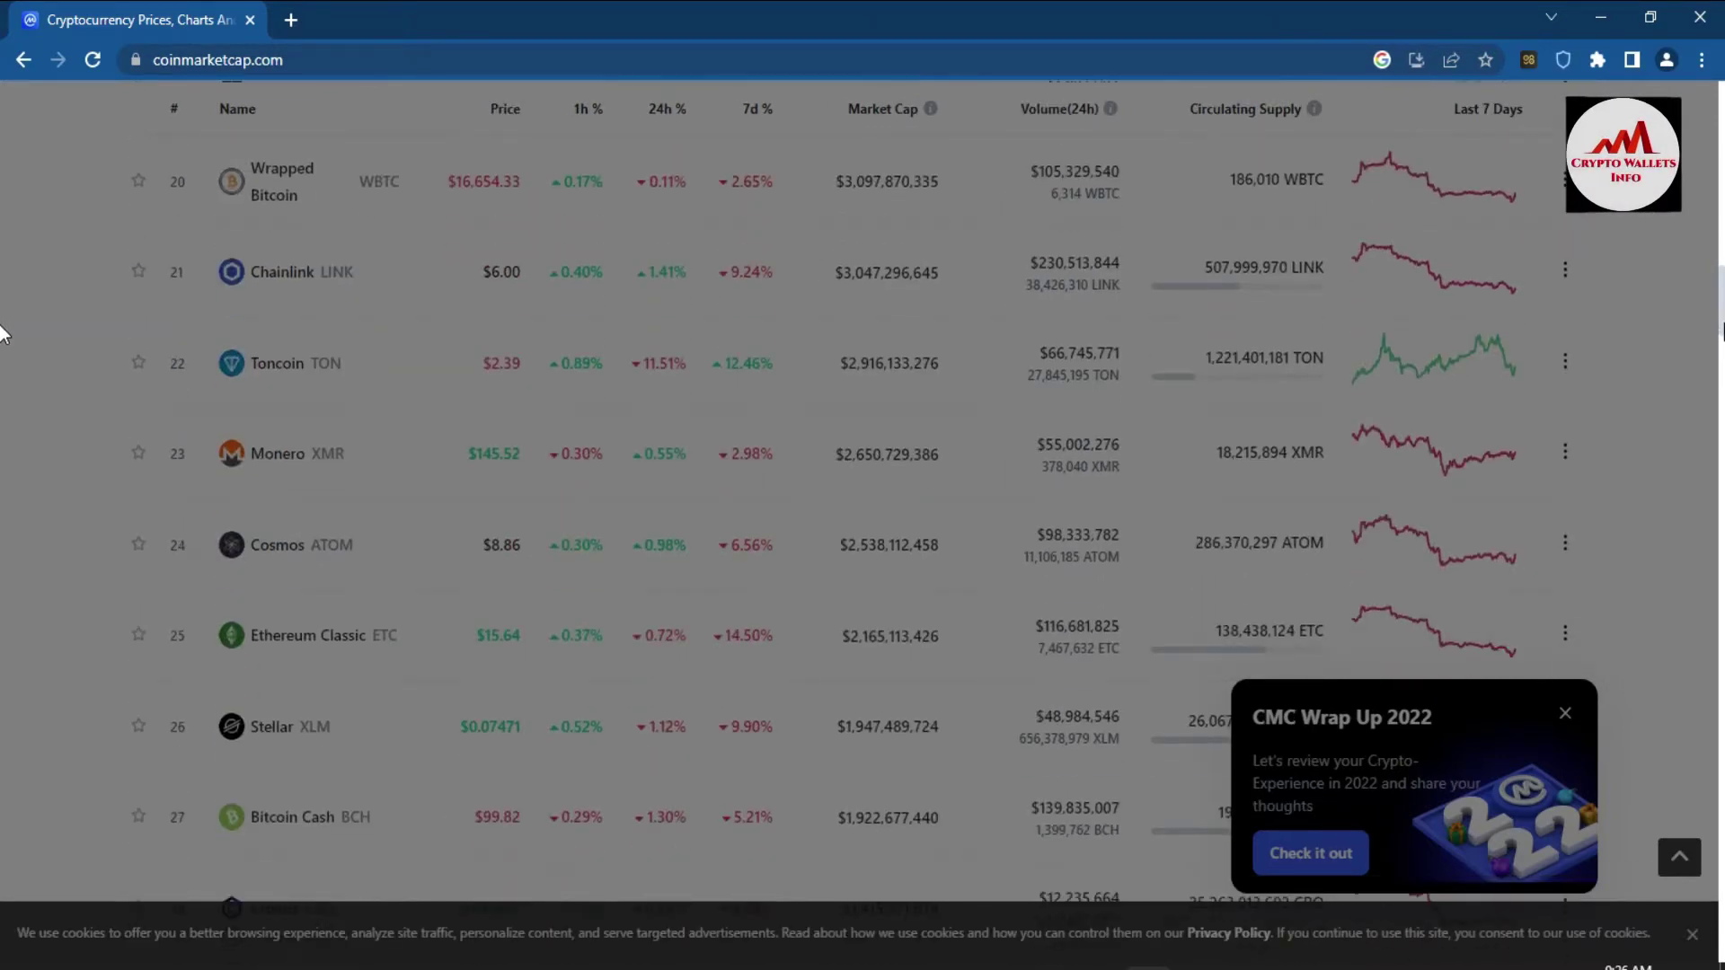
key("F5")
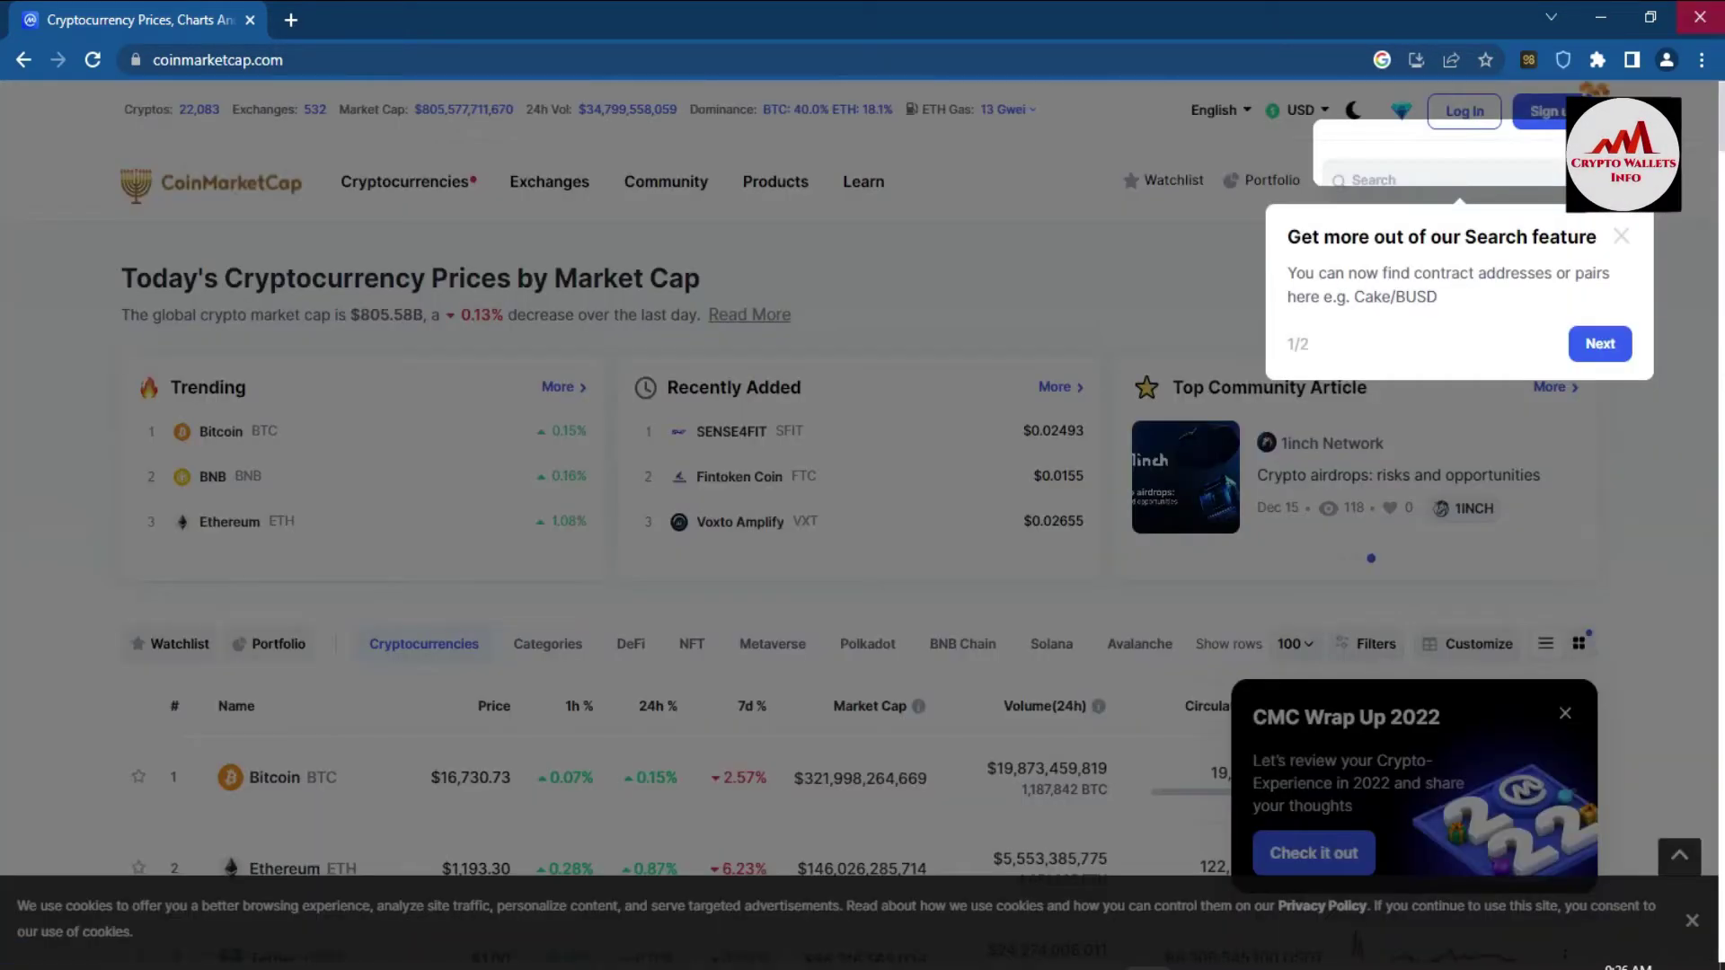
- Dismiss the search tip and Wrap Up 2022 popups, then search CoinMarketCap for 'paN'
left_click(1621, 235)
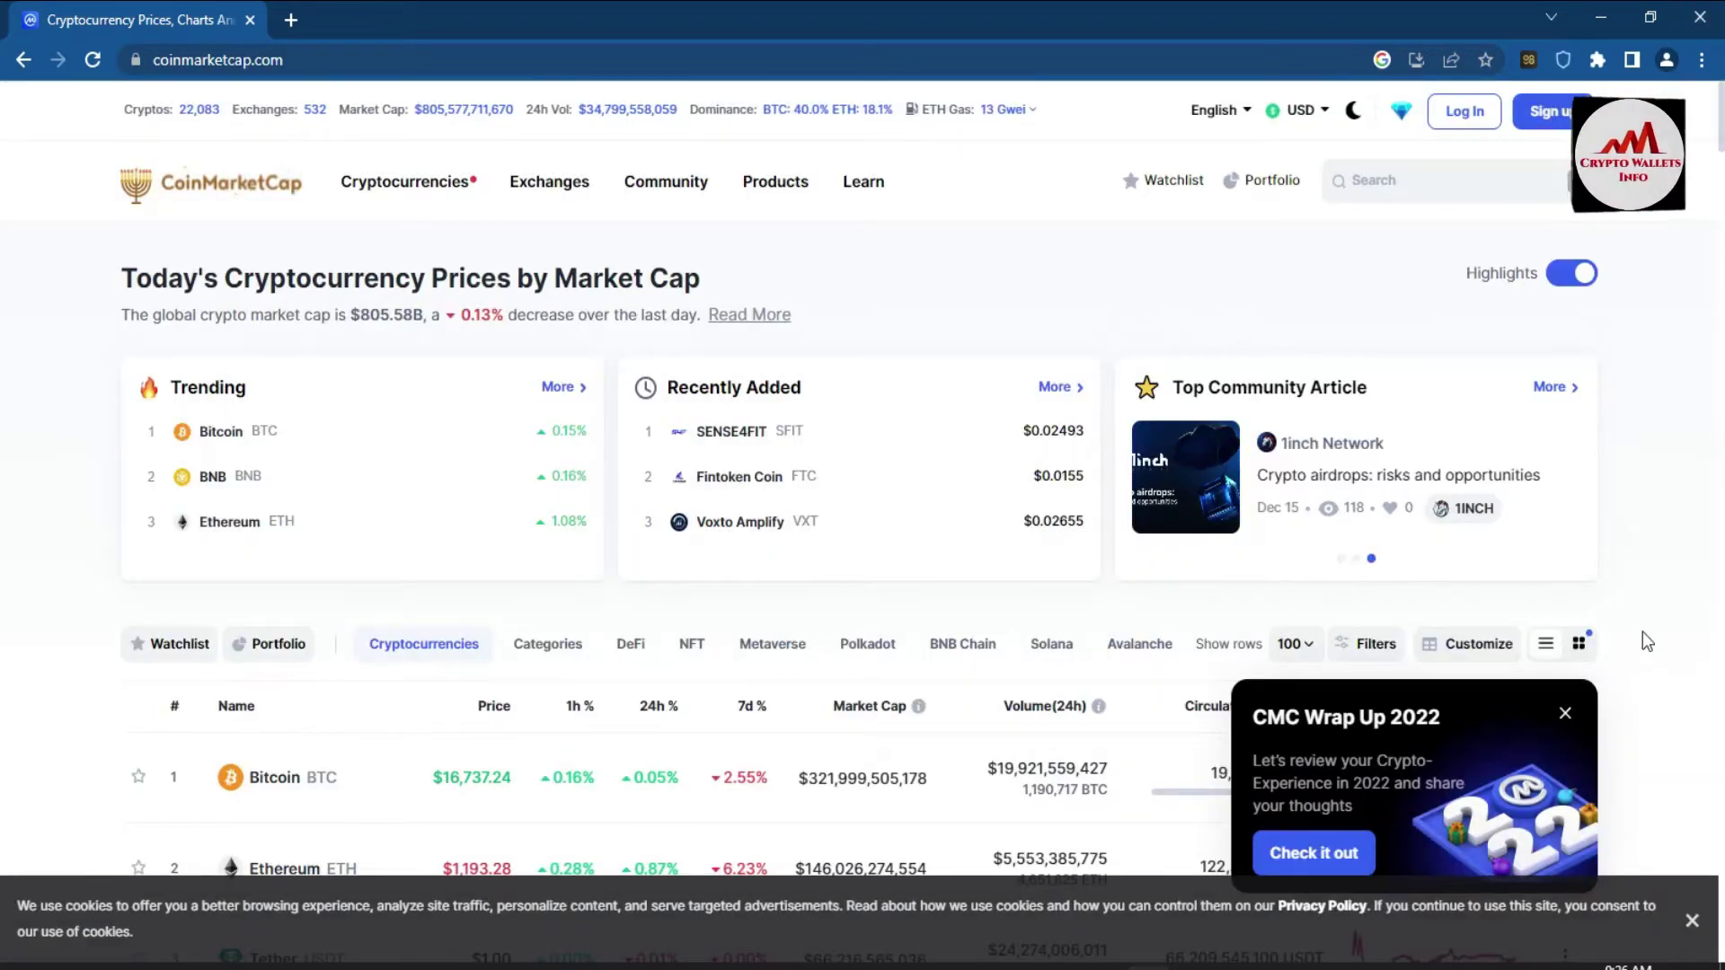
left_click(1565, 714)
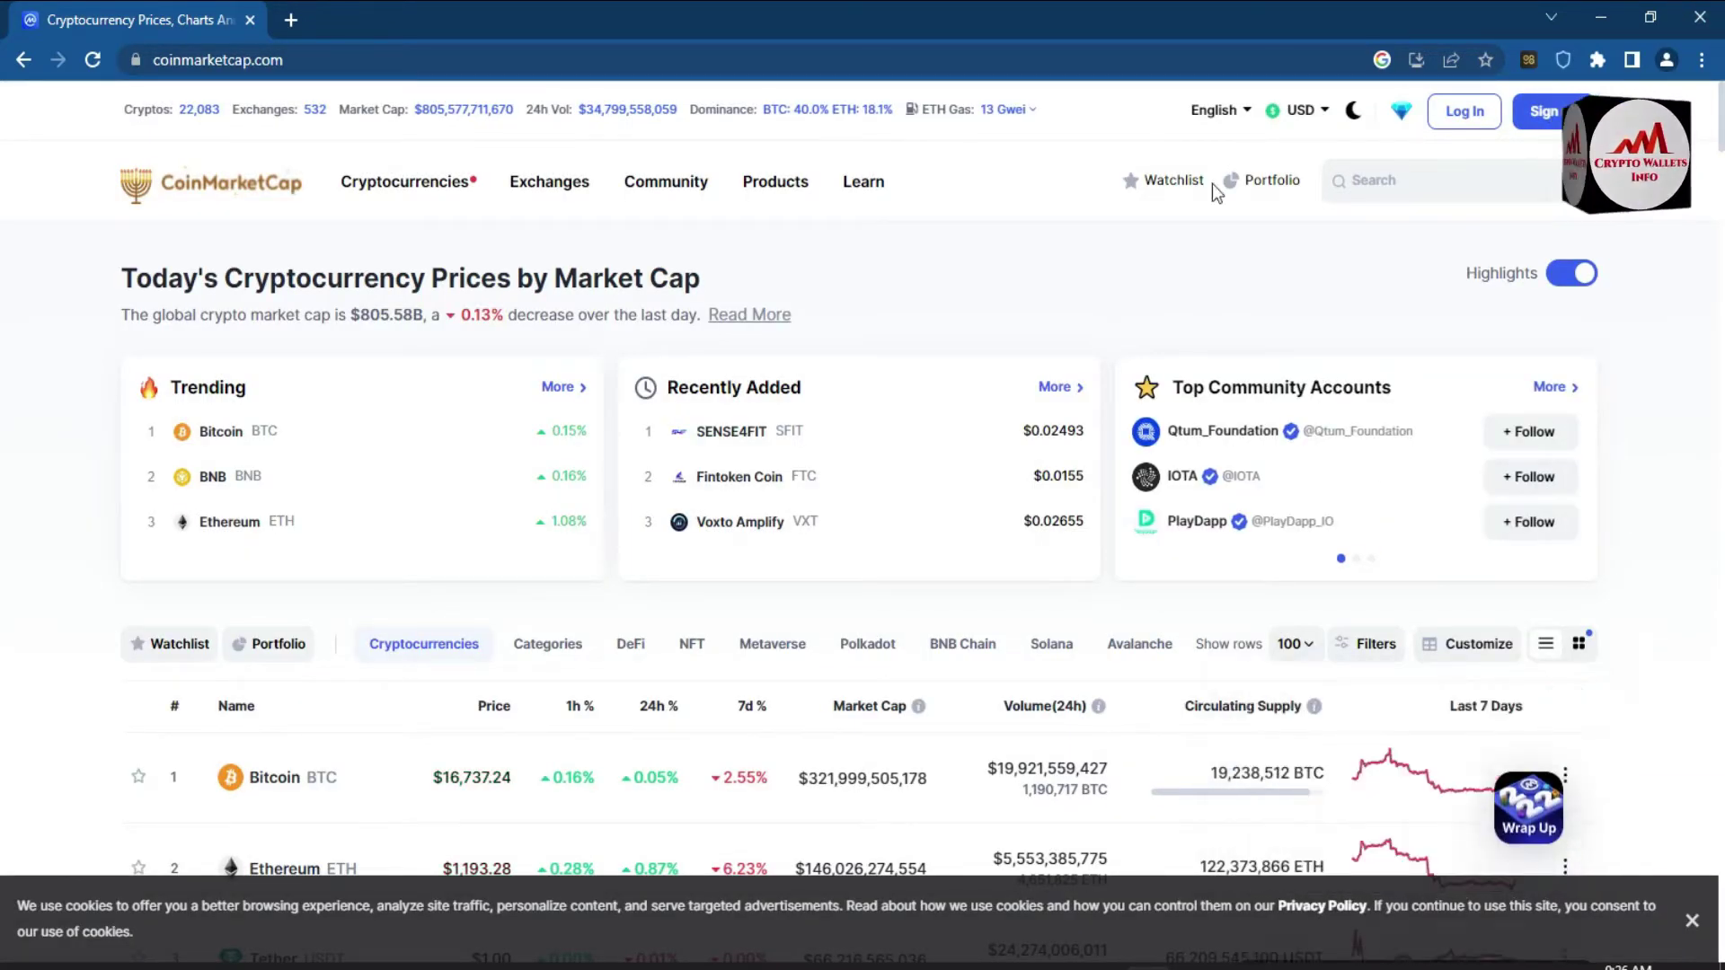
left_click(1384, 186)
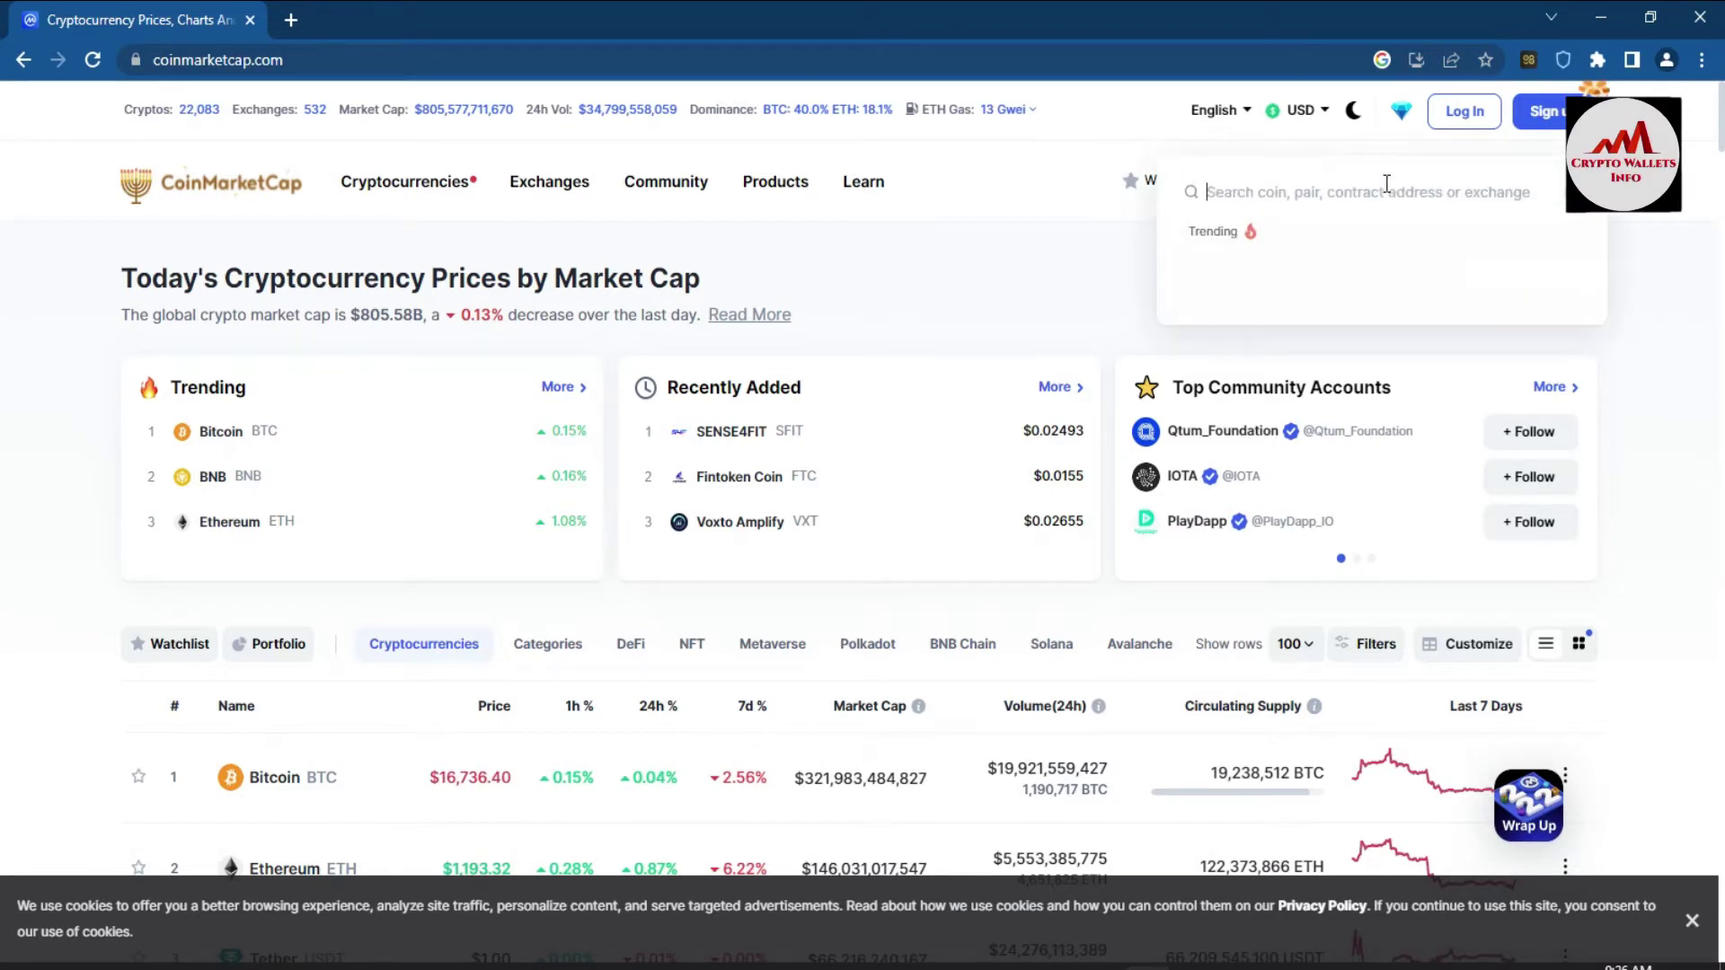
type("p")
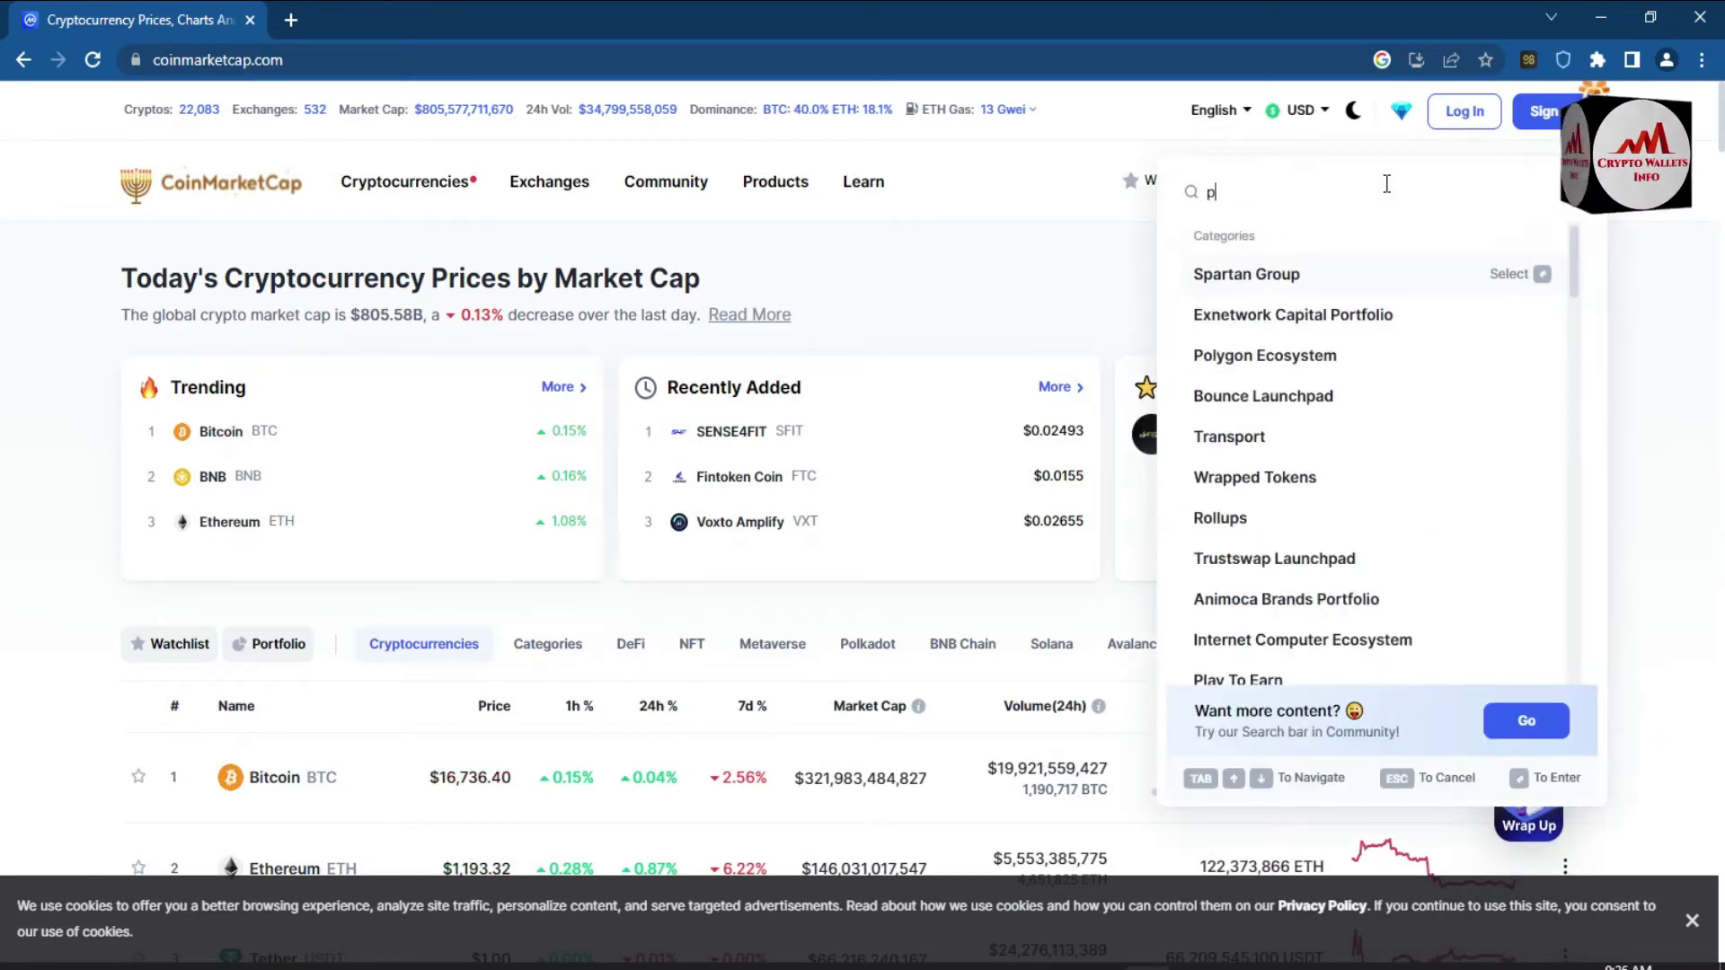
type("a")
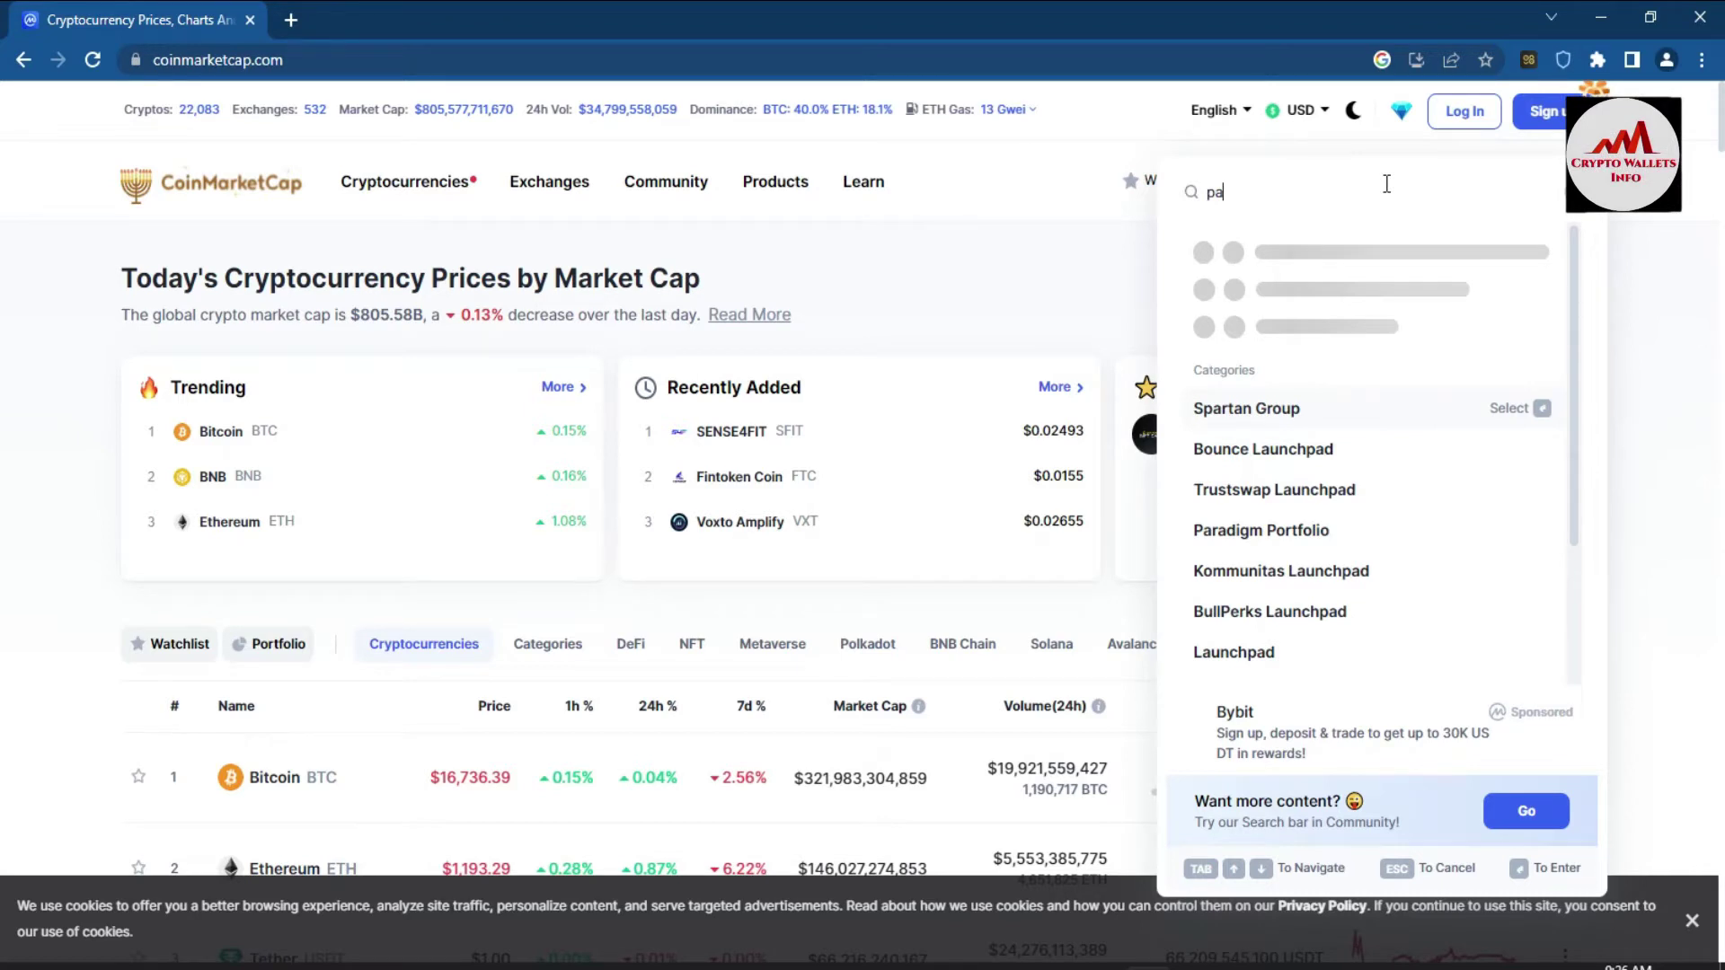
type("NJ")
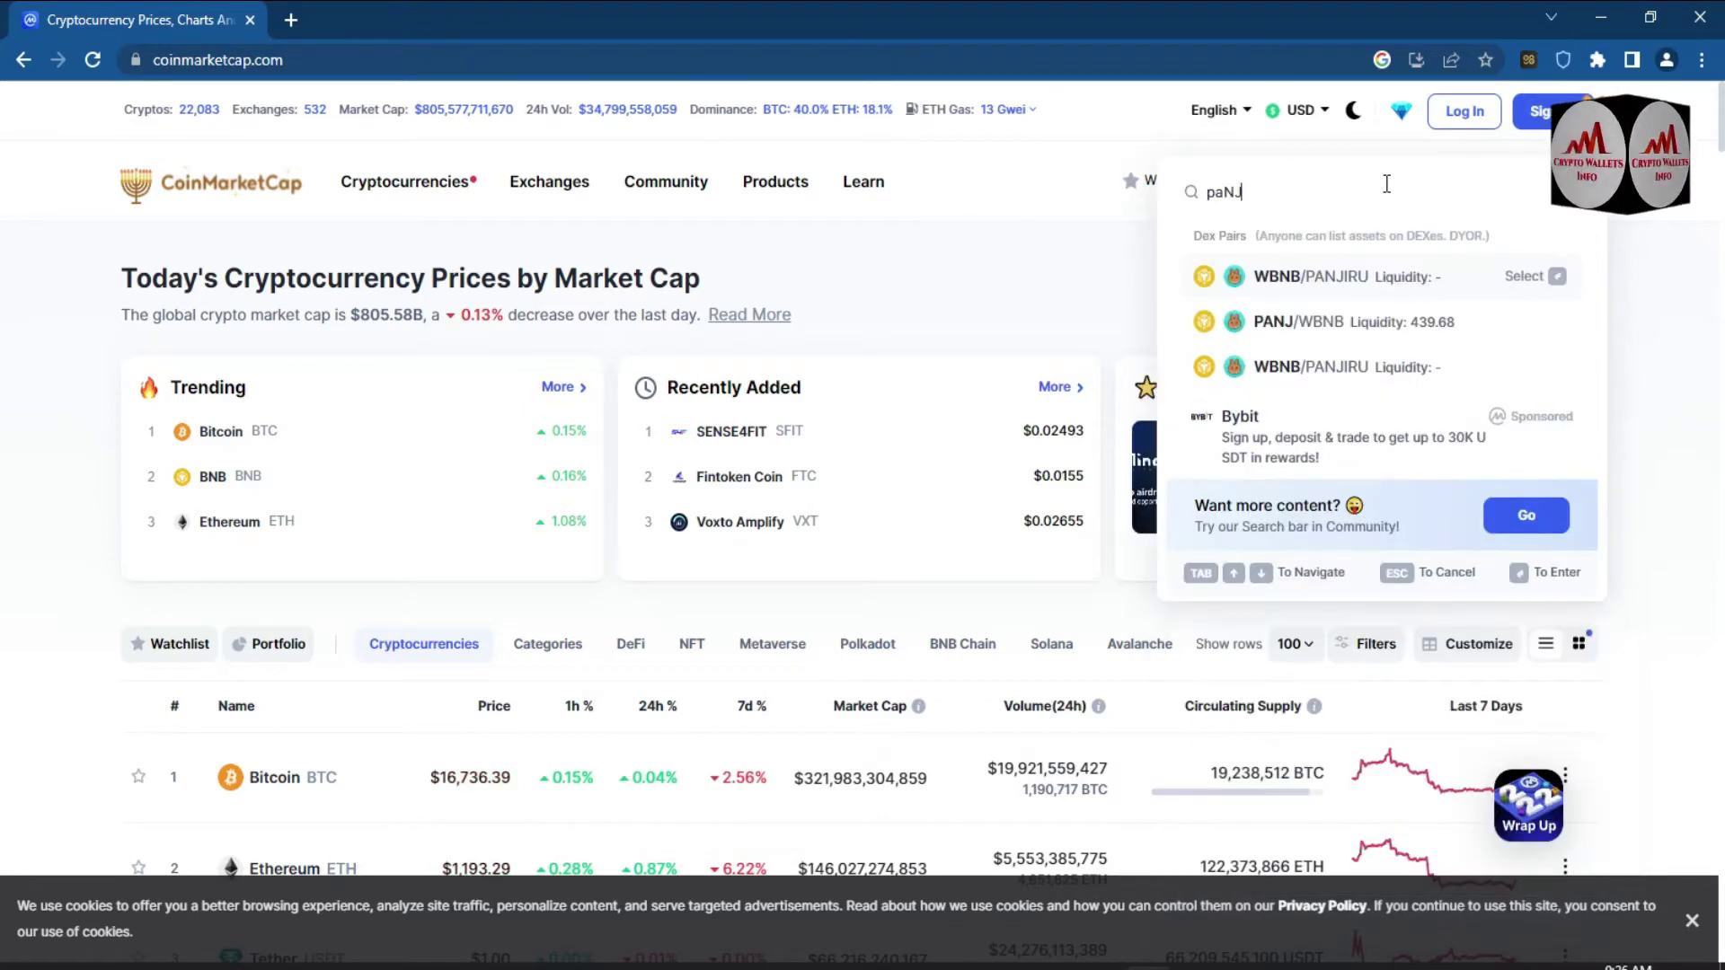
key("BackSpace")
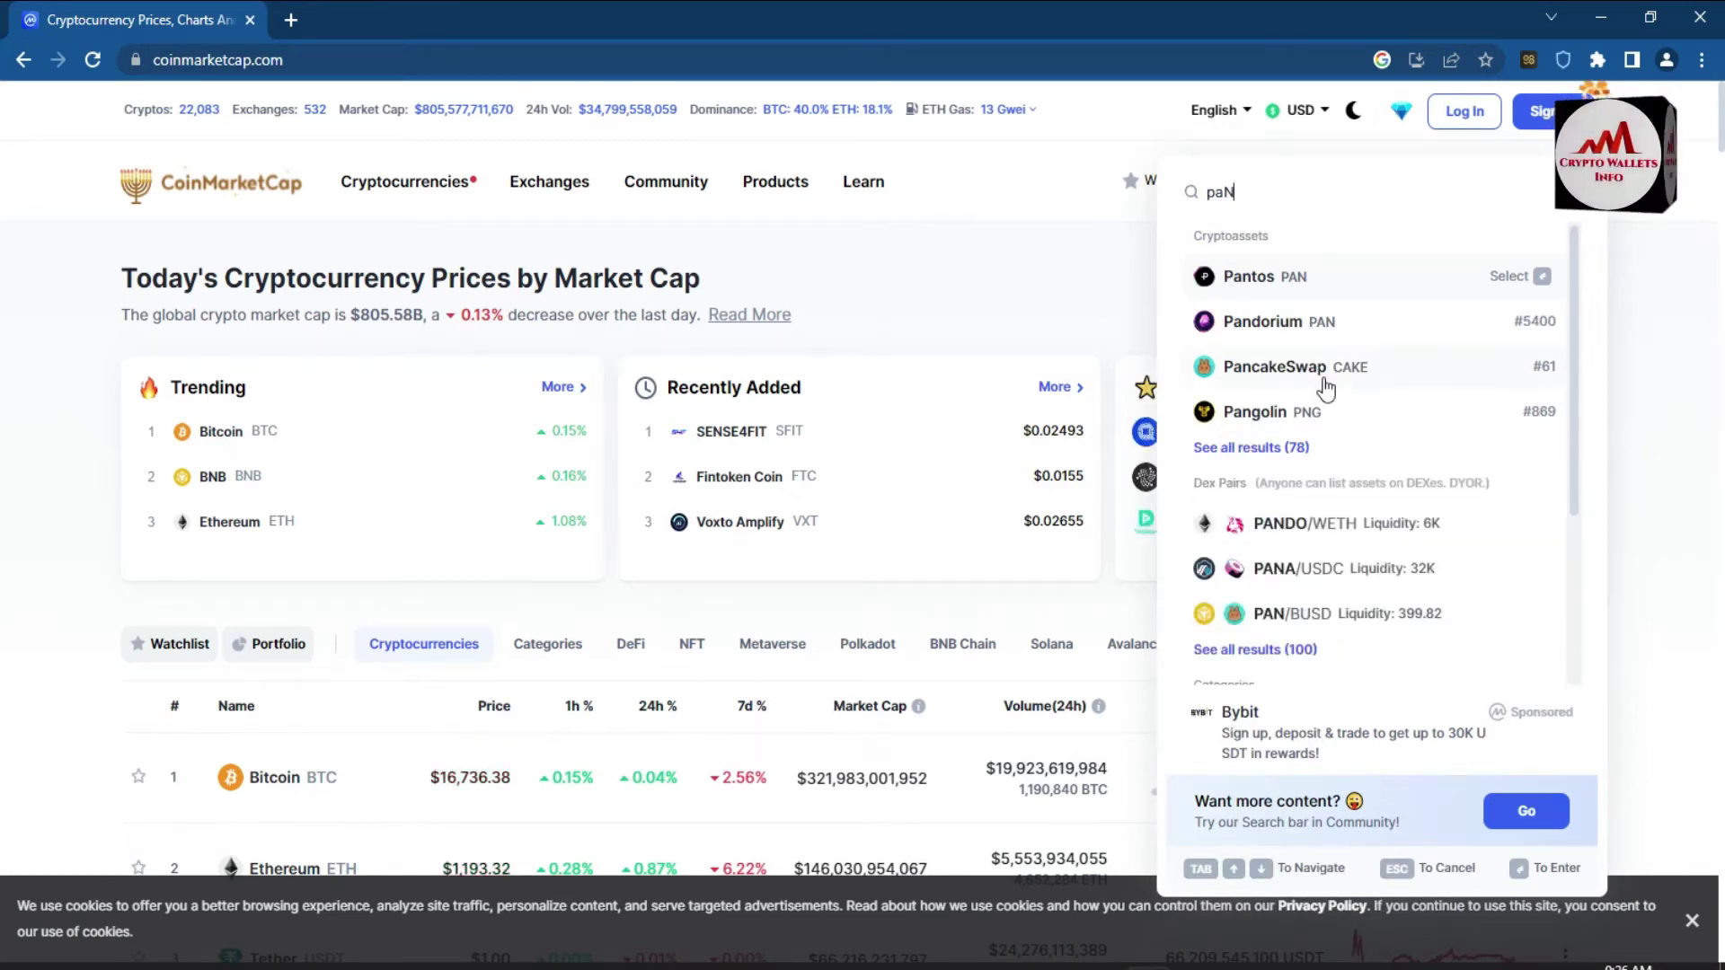
- Open the PancakeSwap (CAKE) page, check the all-time chart's peak price, and reach its description
left_click(1258, 368)
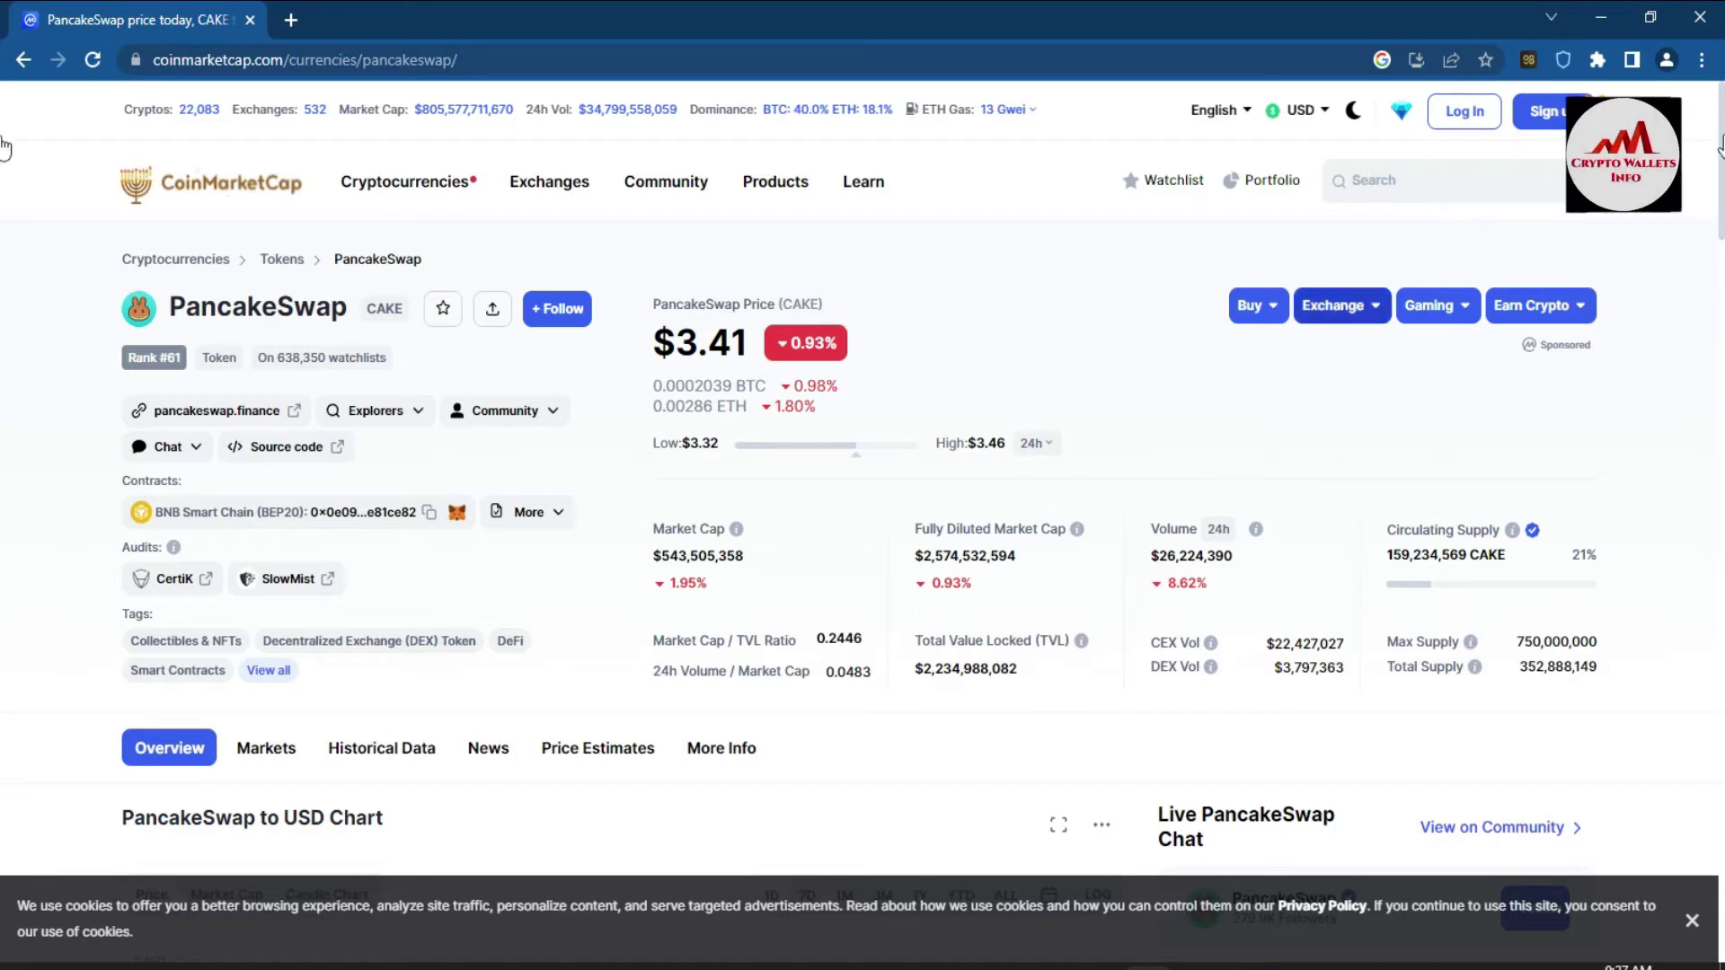
scroll(2, 171, "down", 1)
scroll(3, 170, "down", 7)
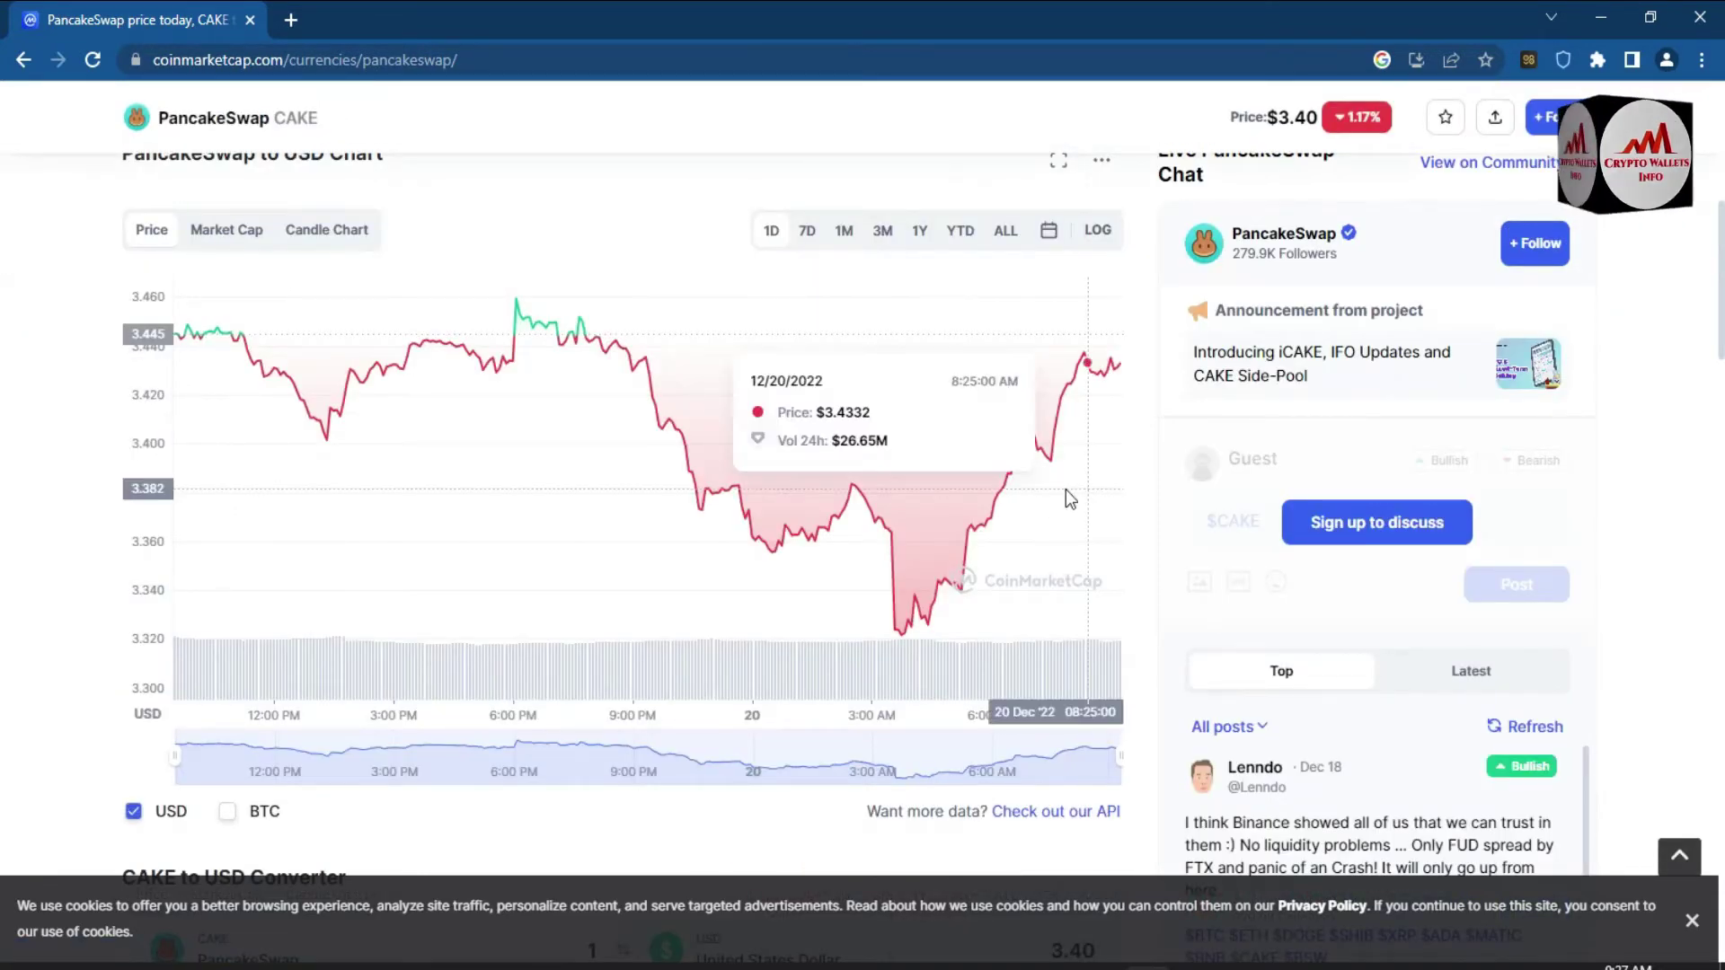
left_click(1004, 228)
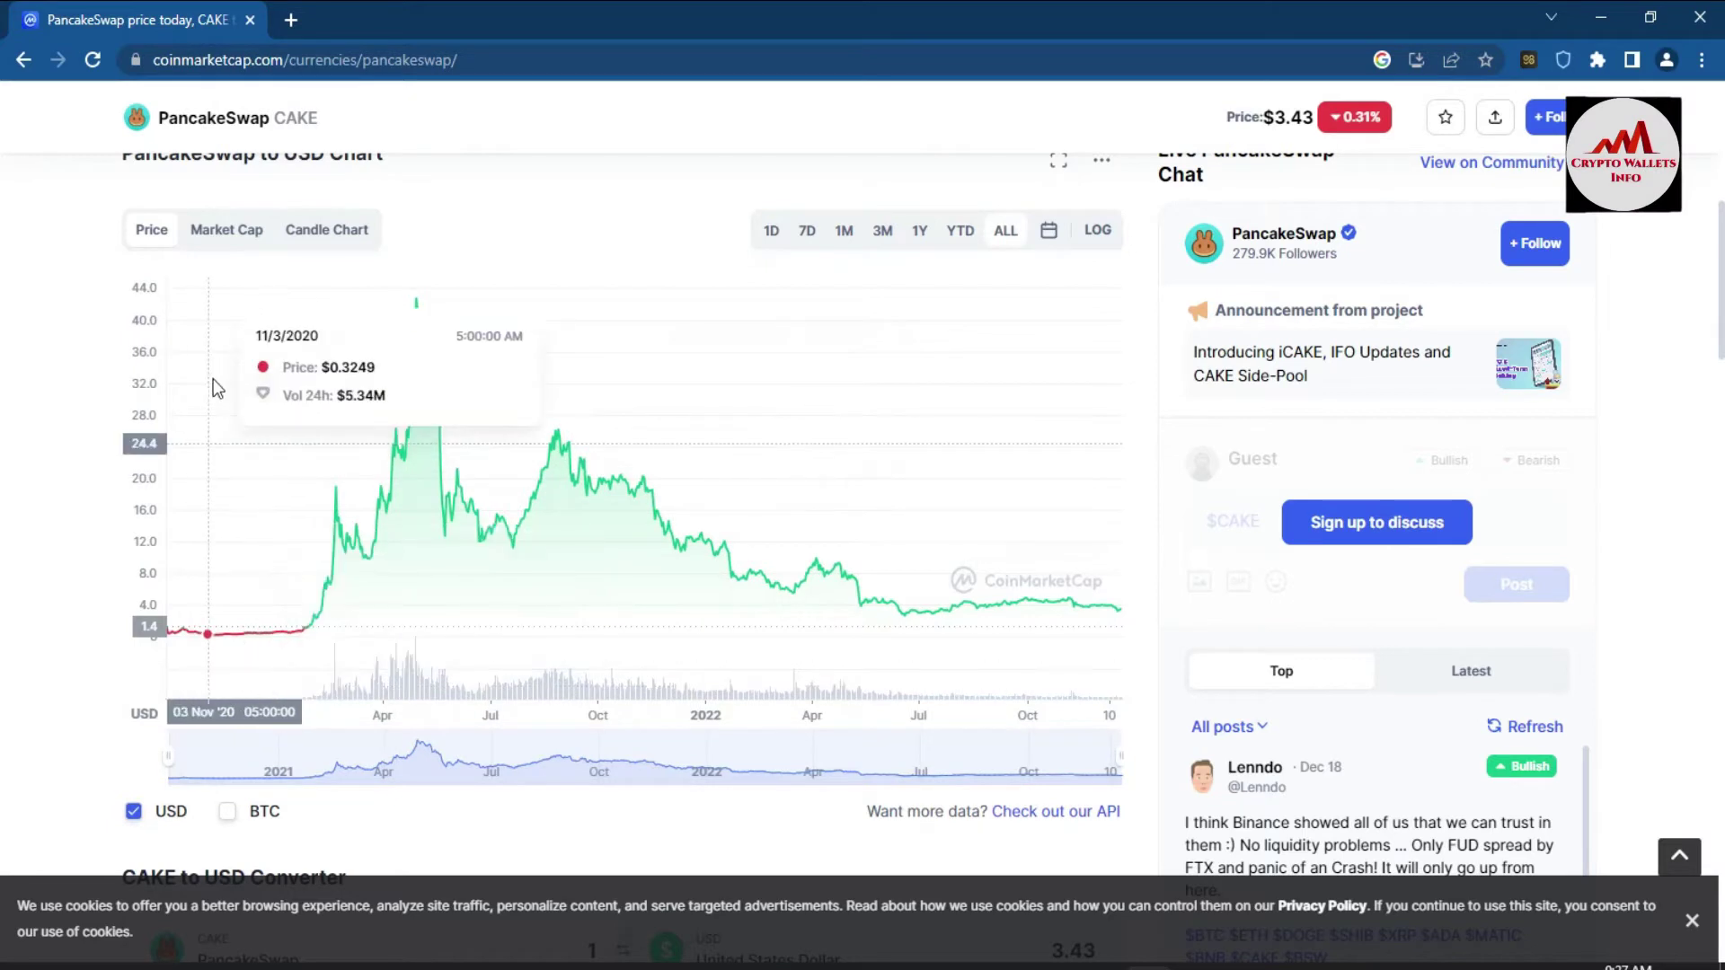
mouse_move(419, 293)
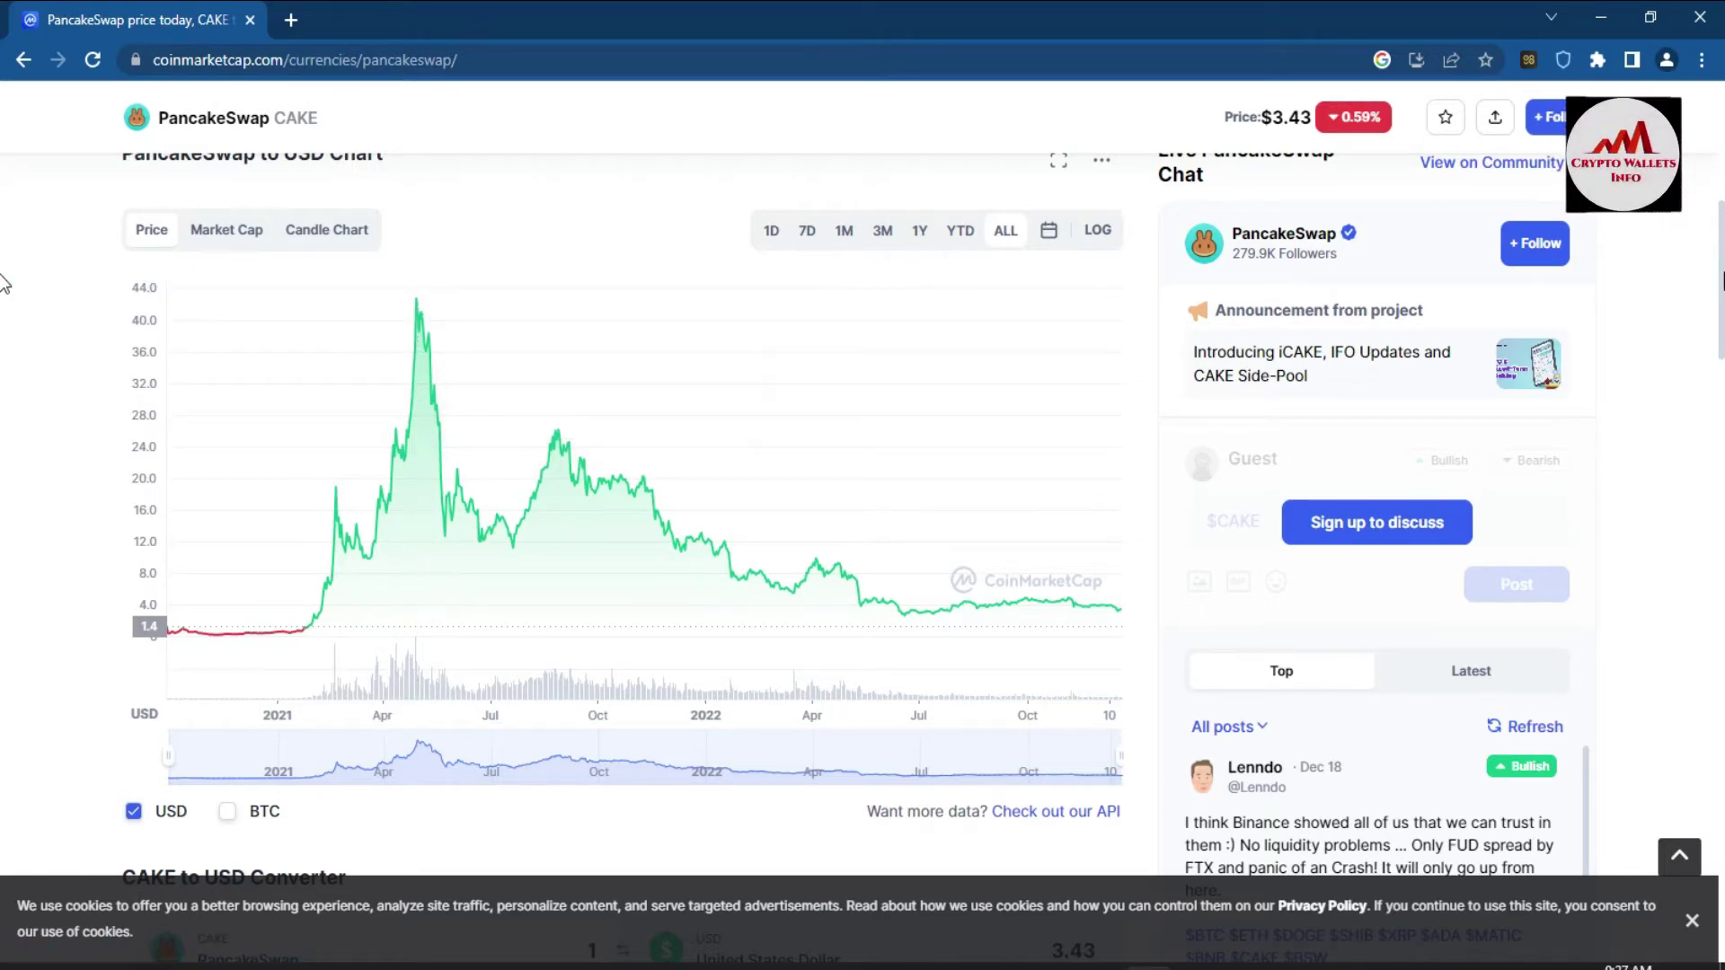
scroll(3, 282, "down", 10)
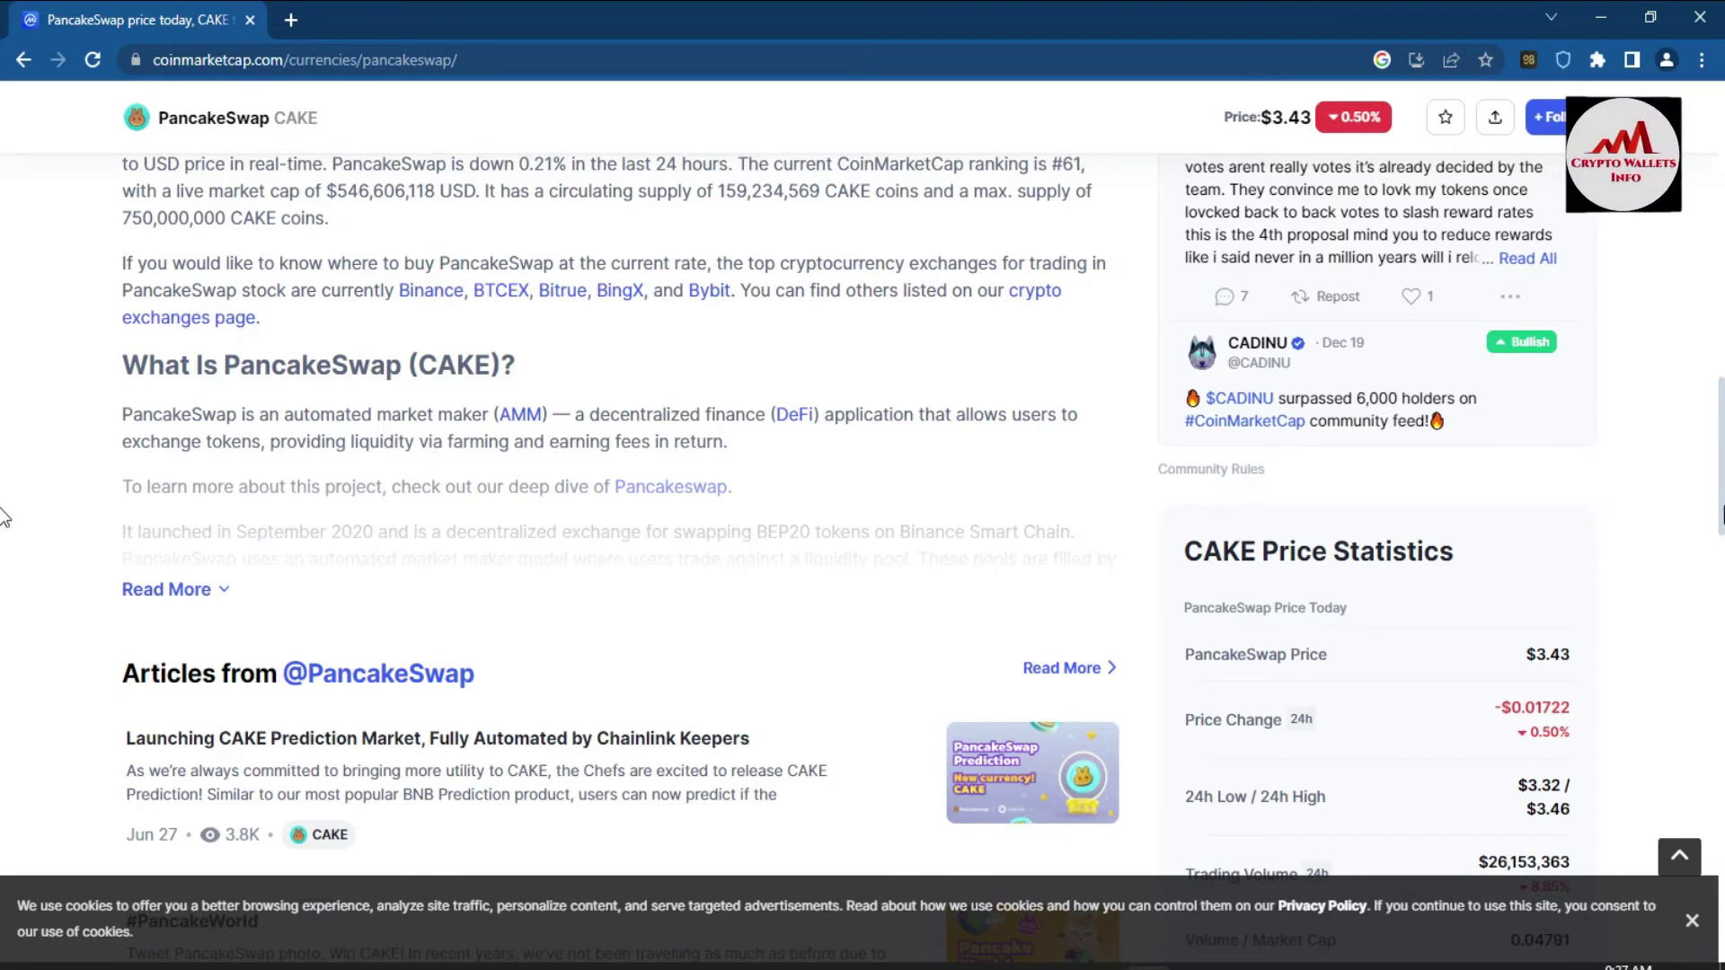
scroll(3, 460, "up", 1)
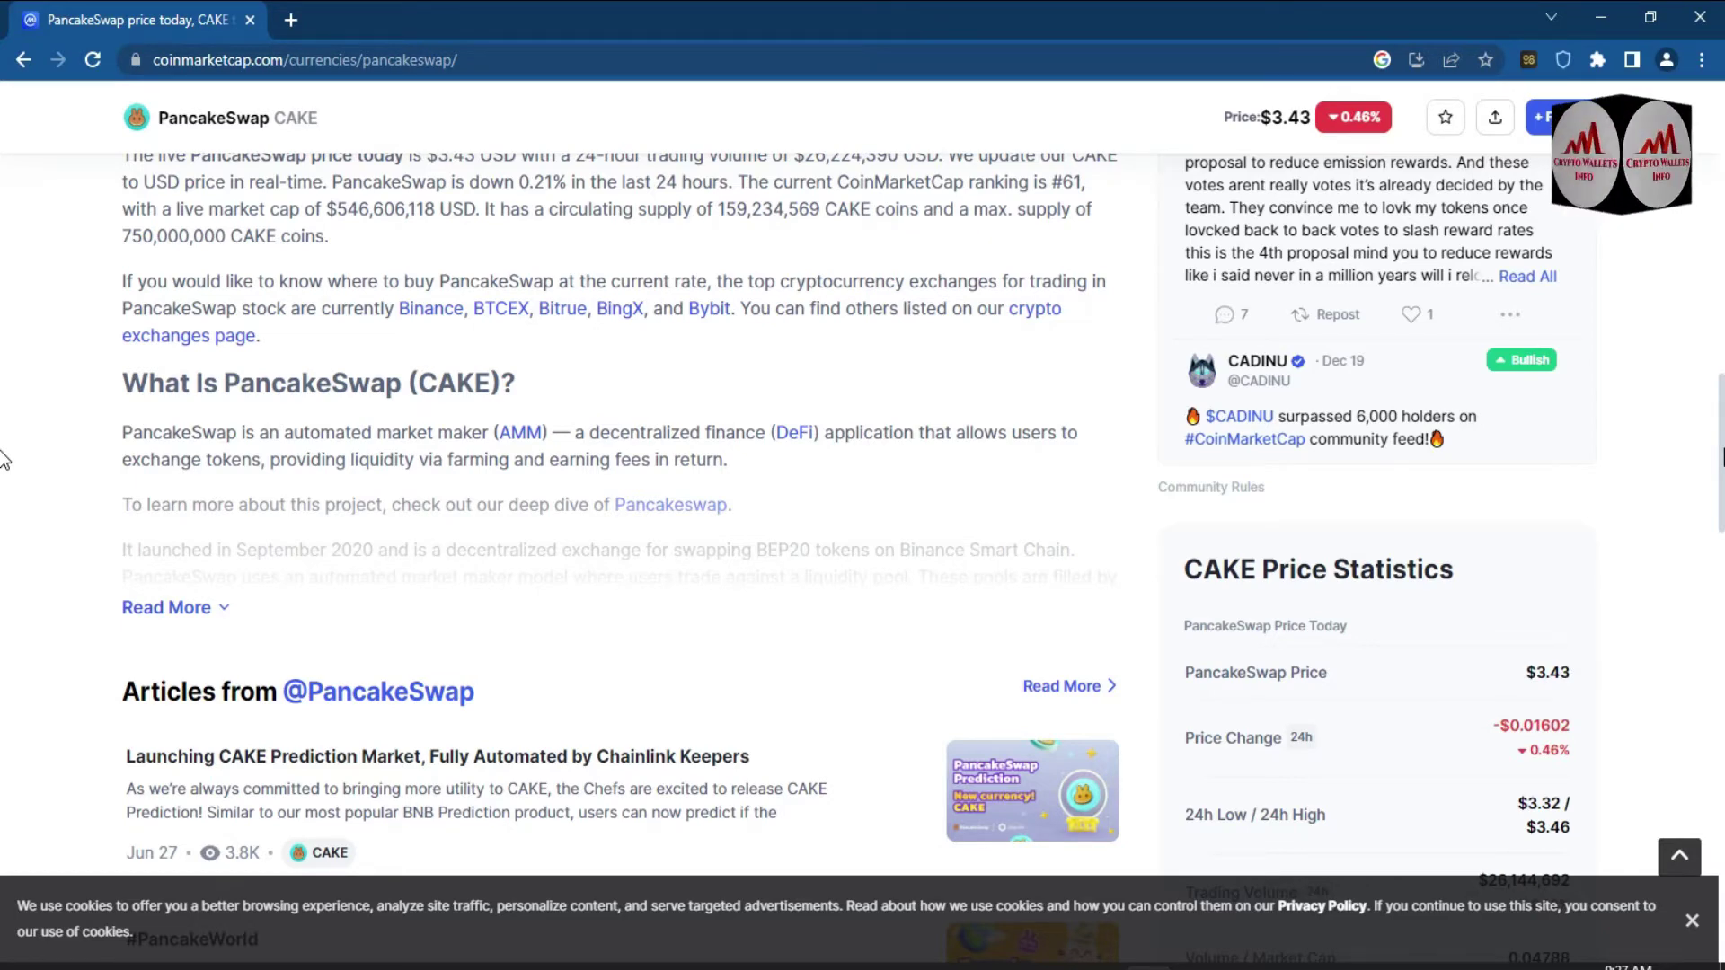
- Scroll to the top of the page and open pancakeswap.finance in a new tab
scroll(1684, 242, "up", 10)
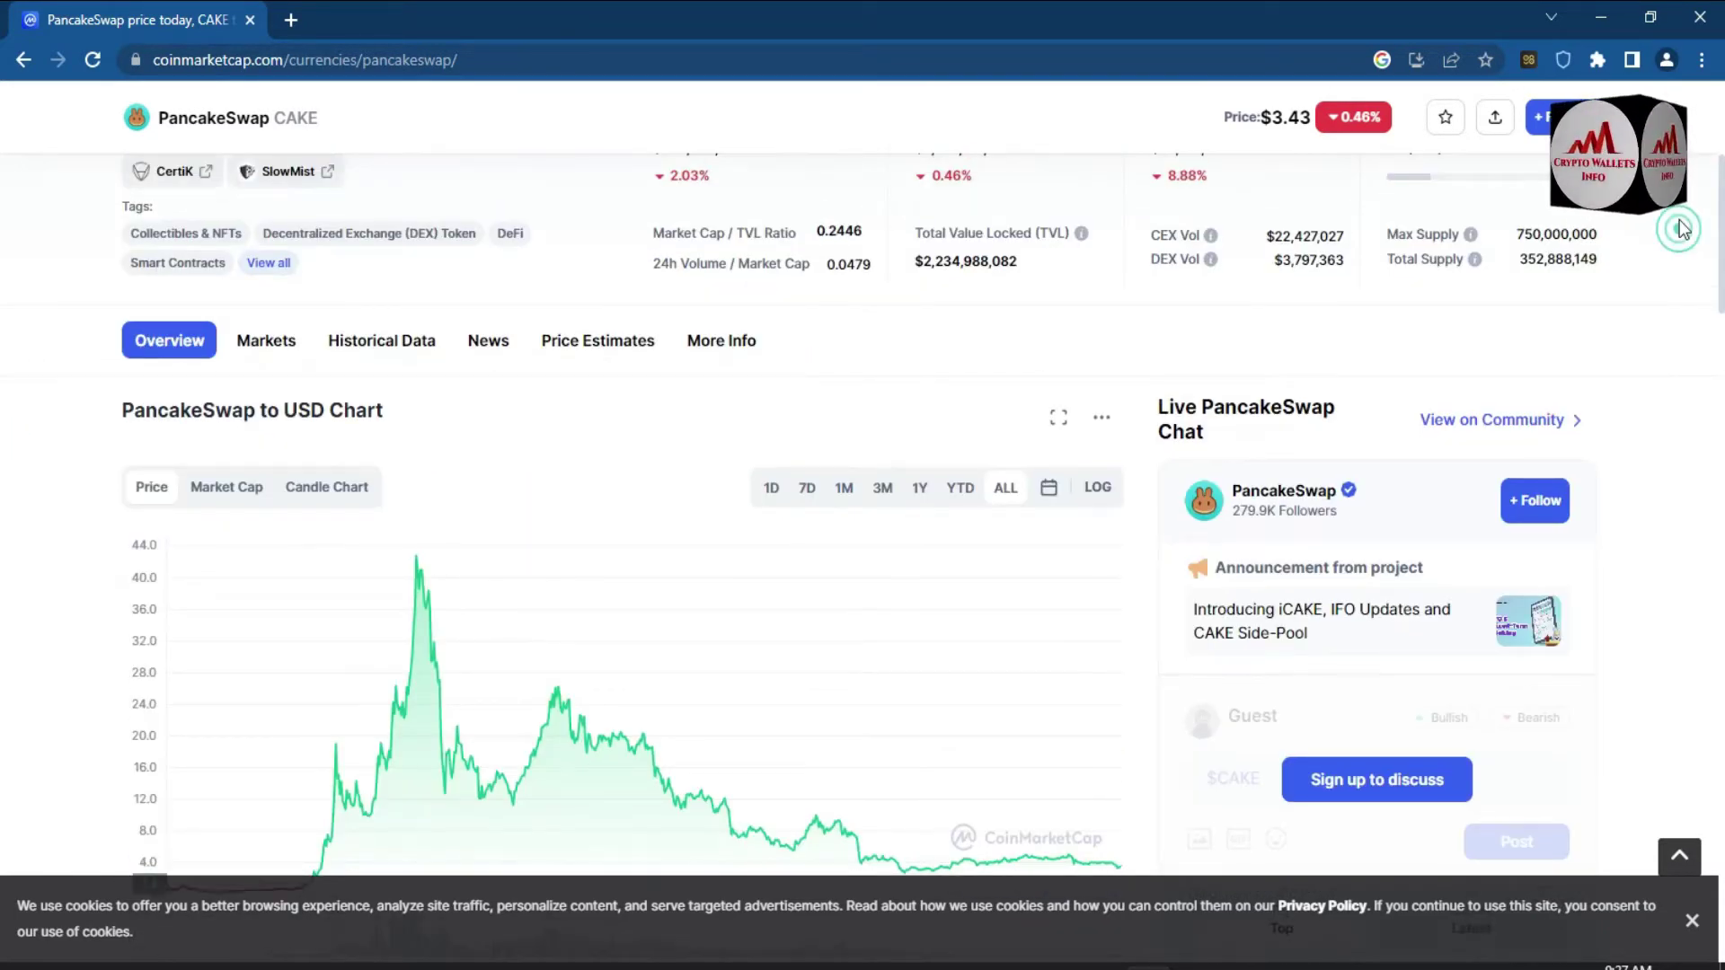
scroll(1150, 349, "up", 5)
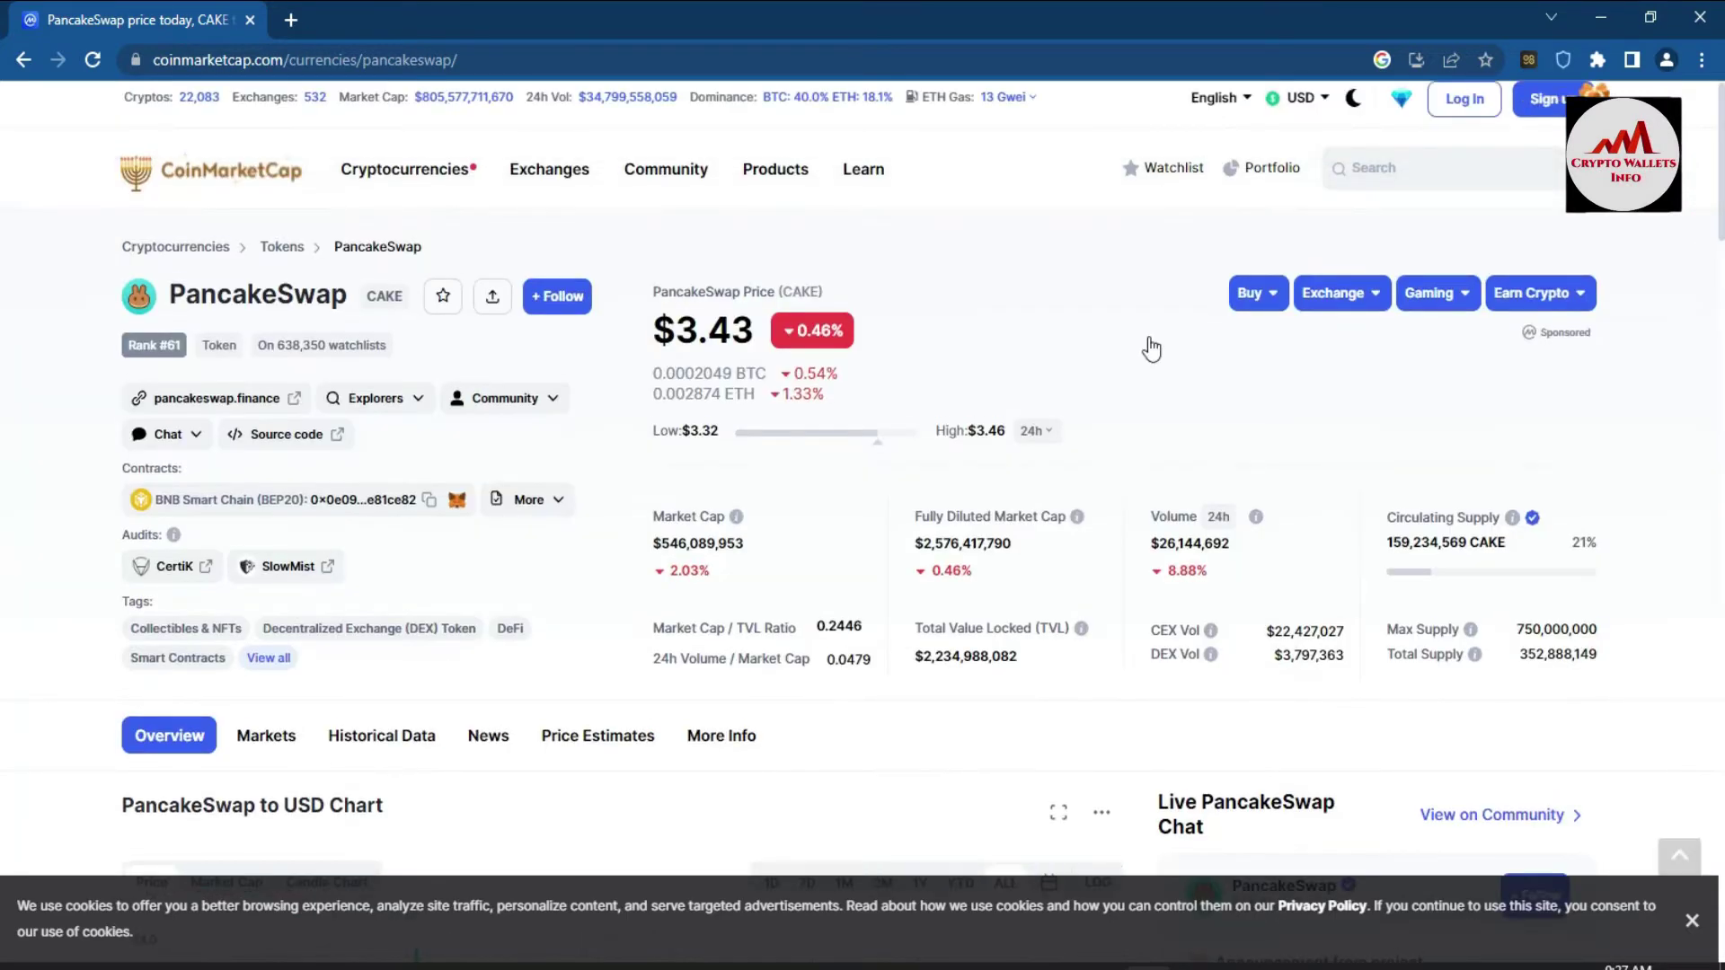
left_click(248, 405)
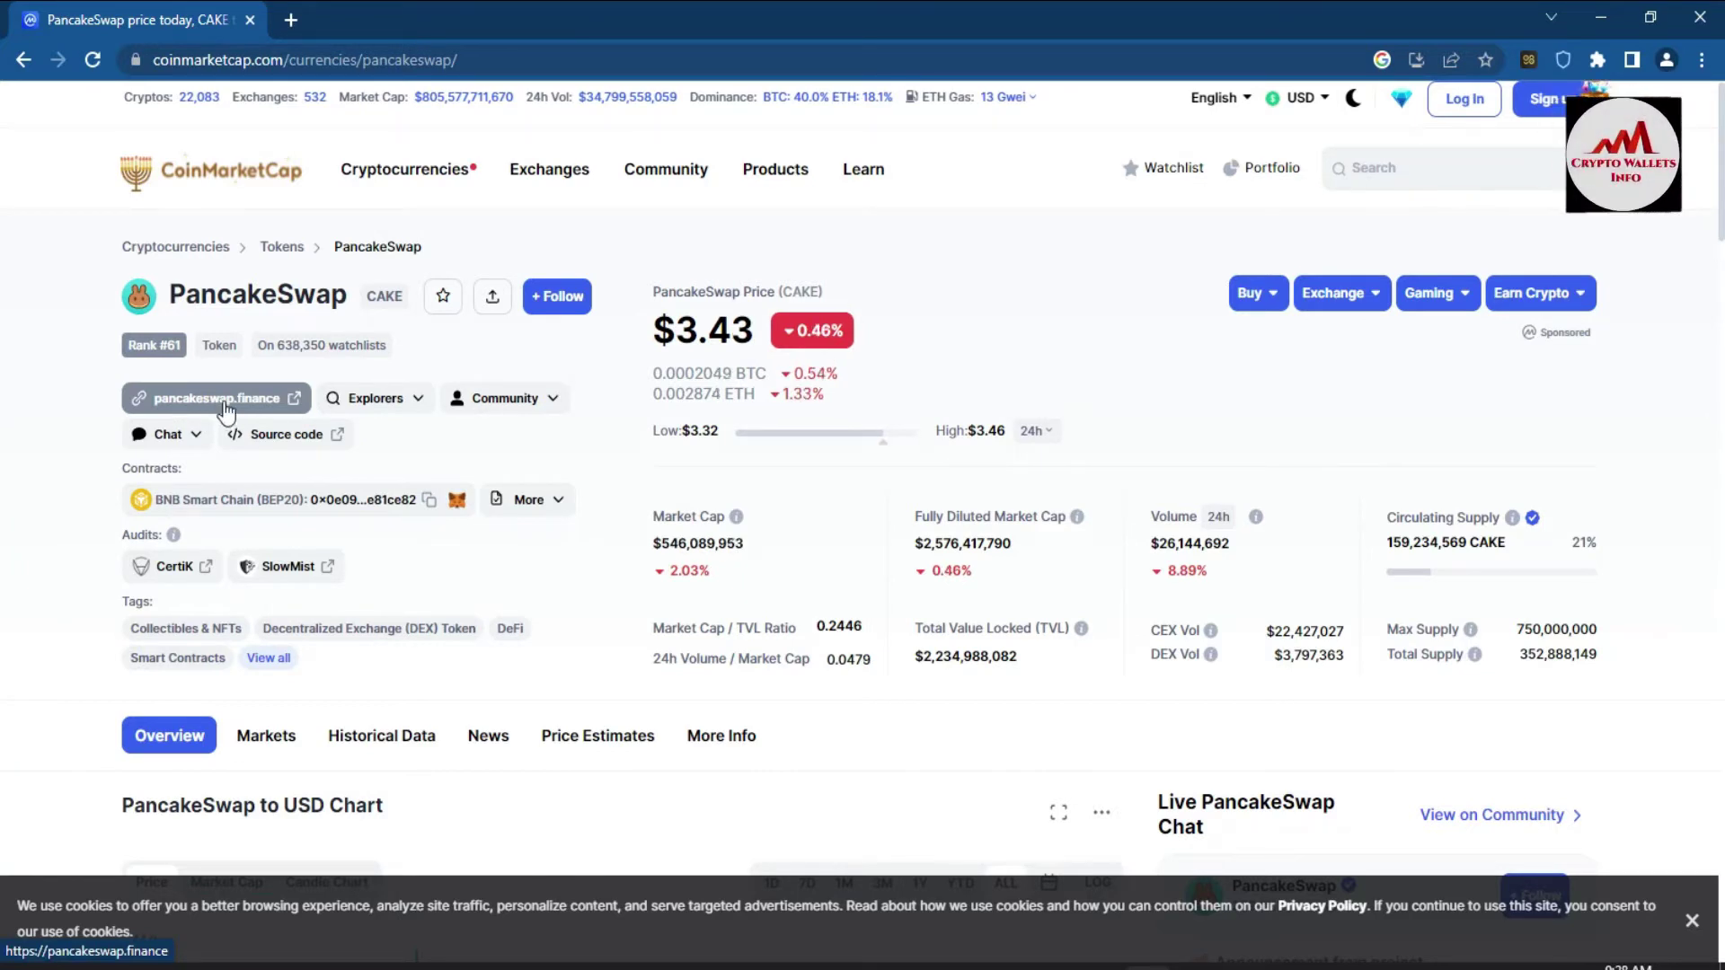
left_click(226, 409)
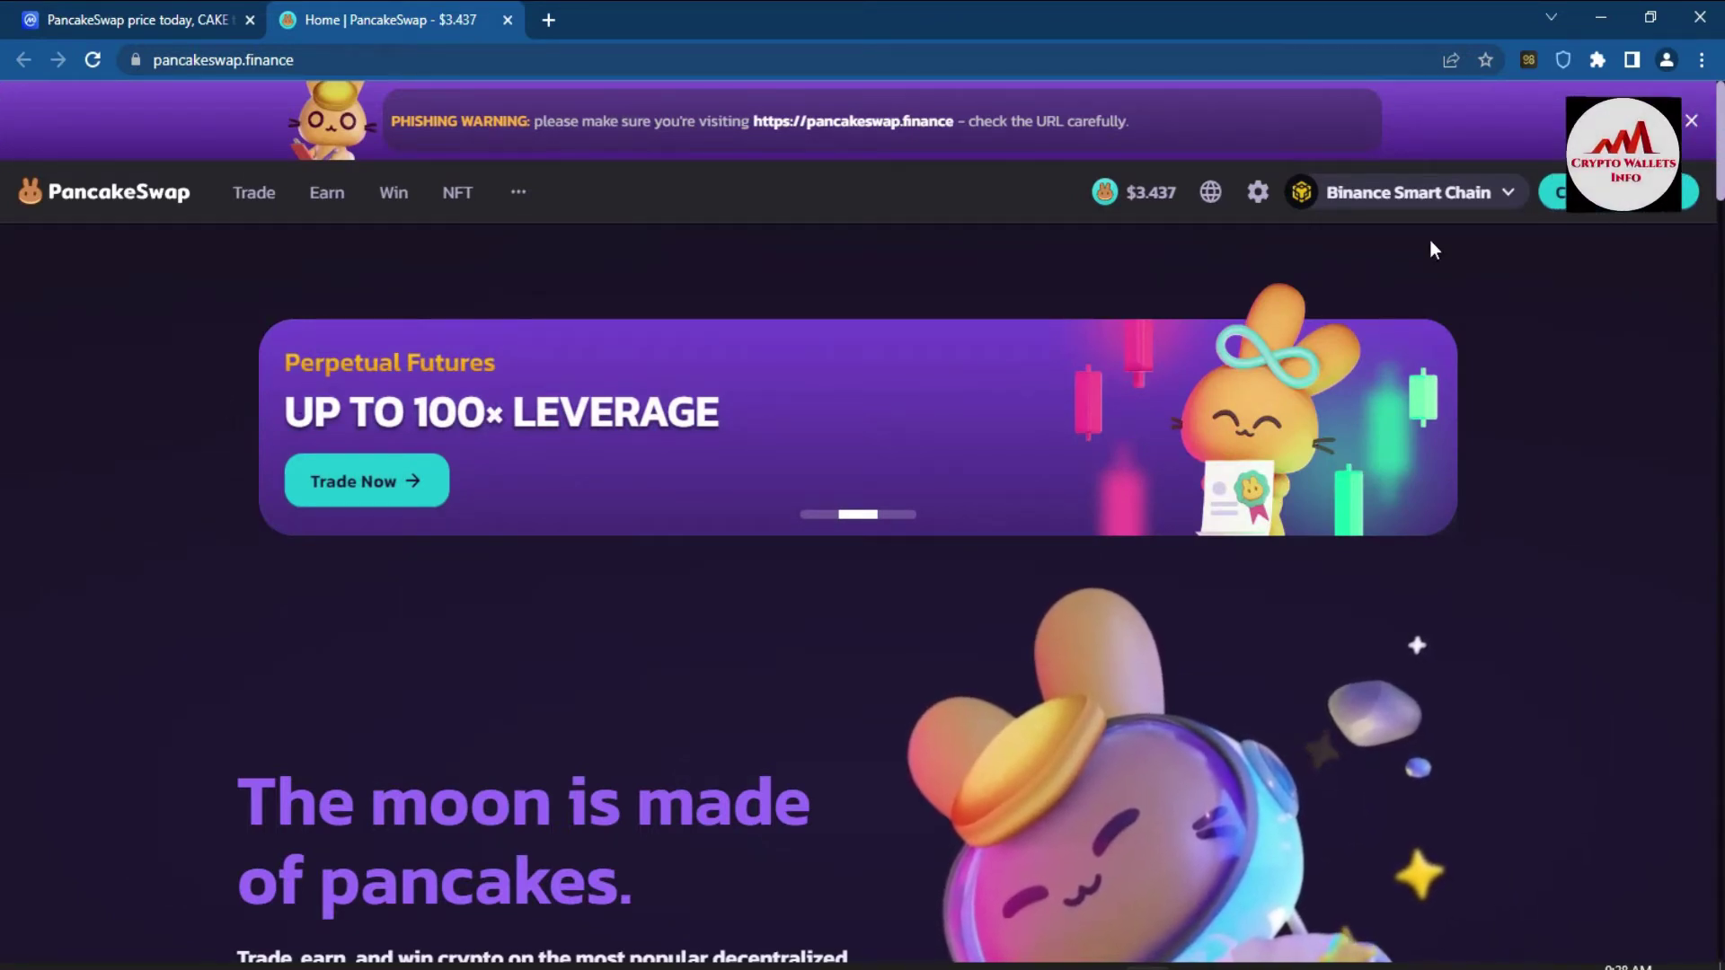
- Switch PancakeSwap from Binance Smart Chain to Ethereum using the network dropdown
mouse_move(1491, 190)
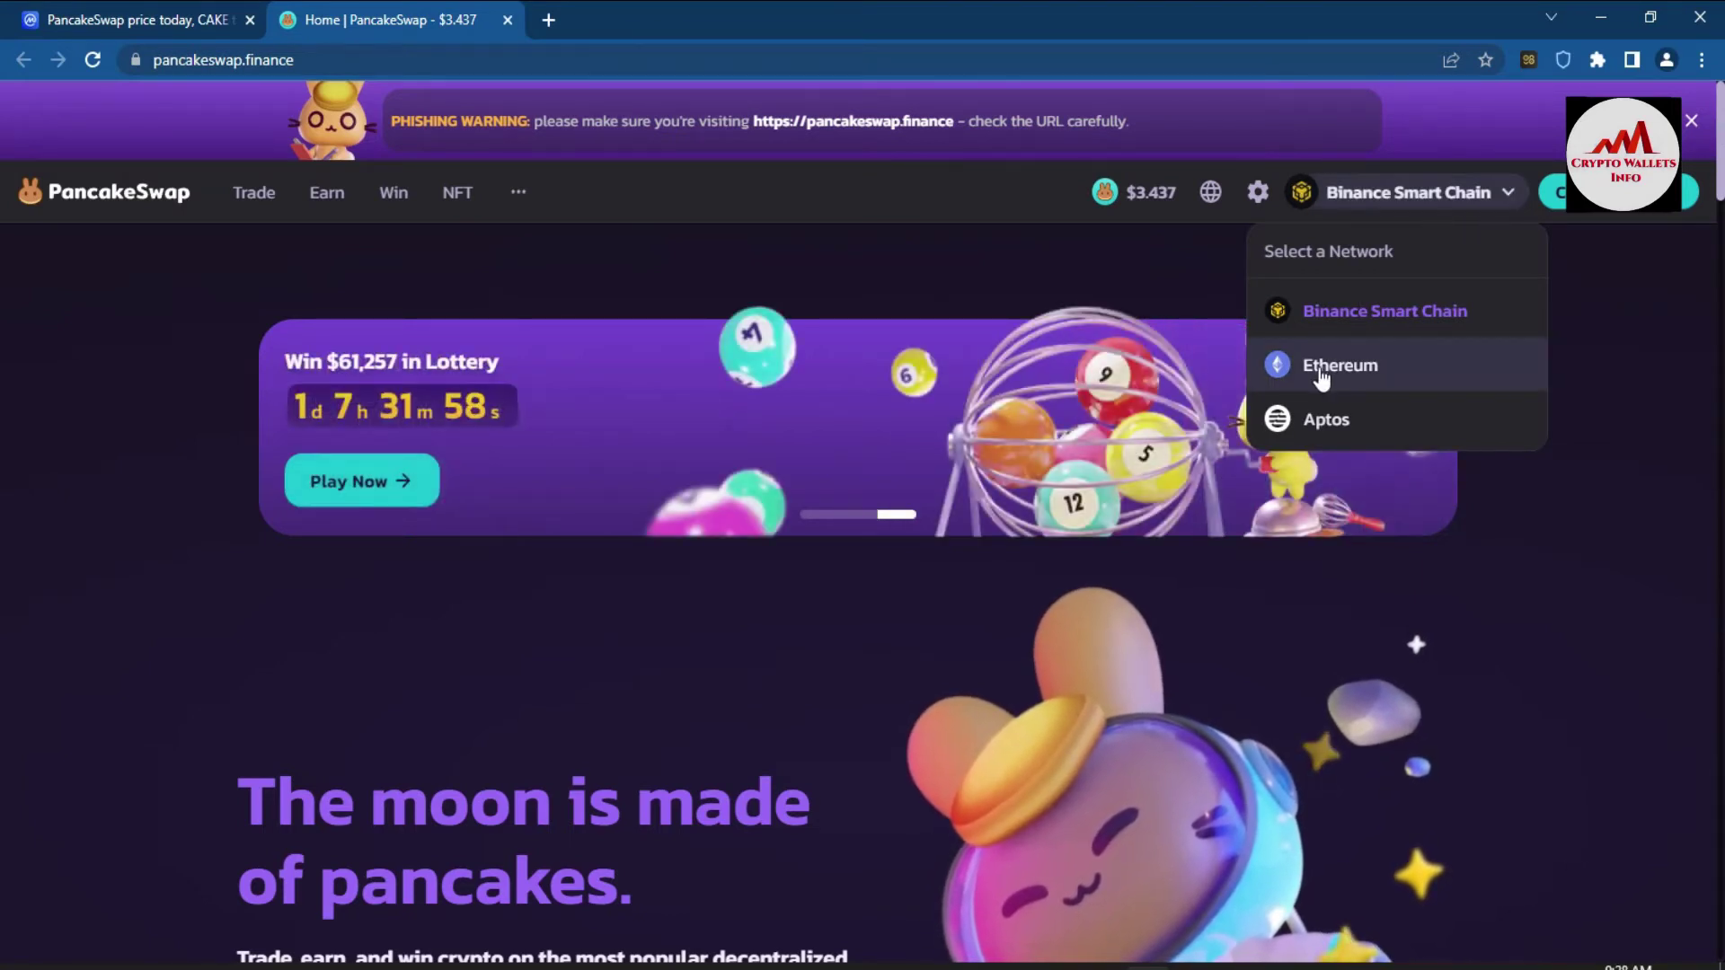
left_click(1356, 359)
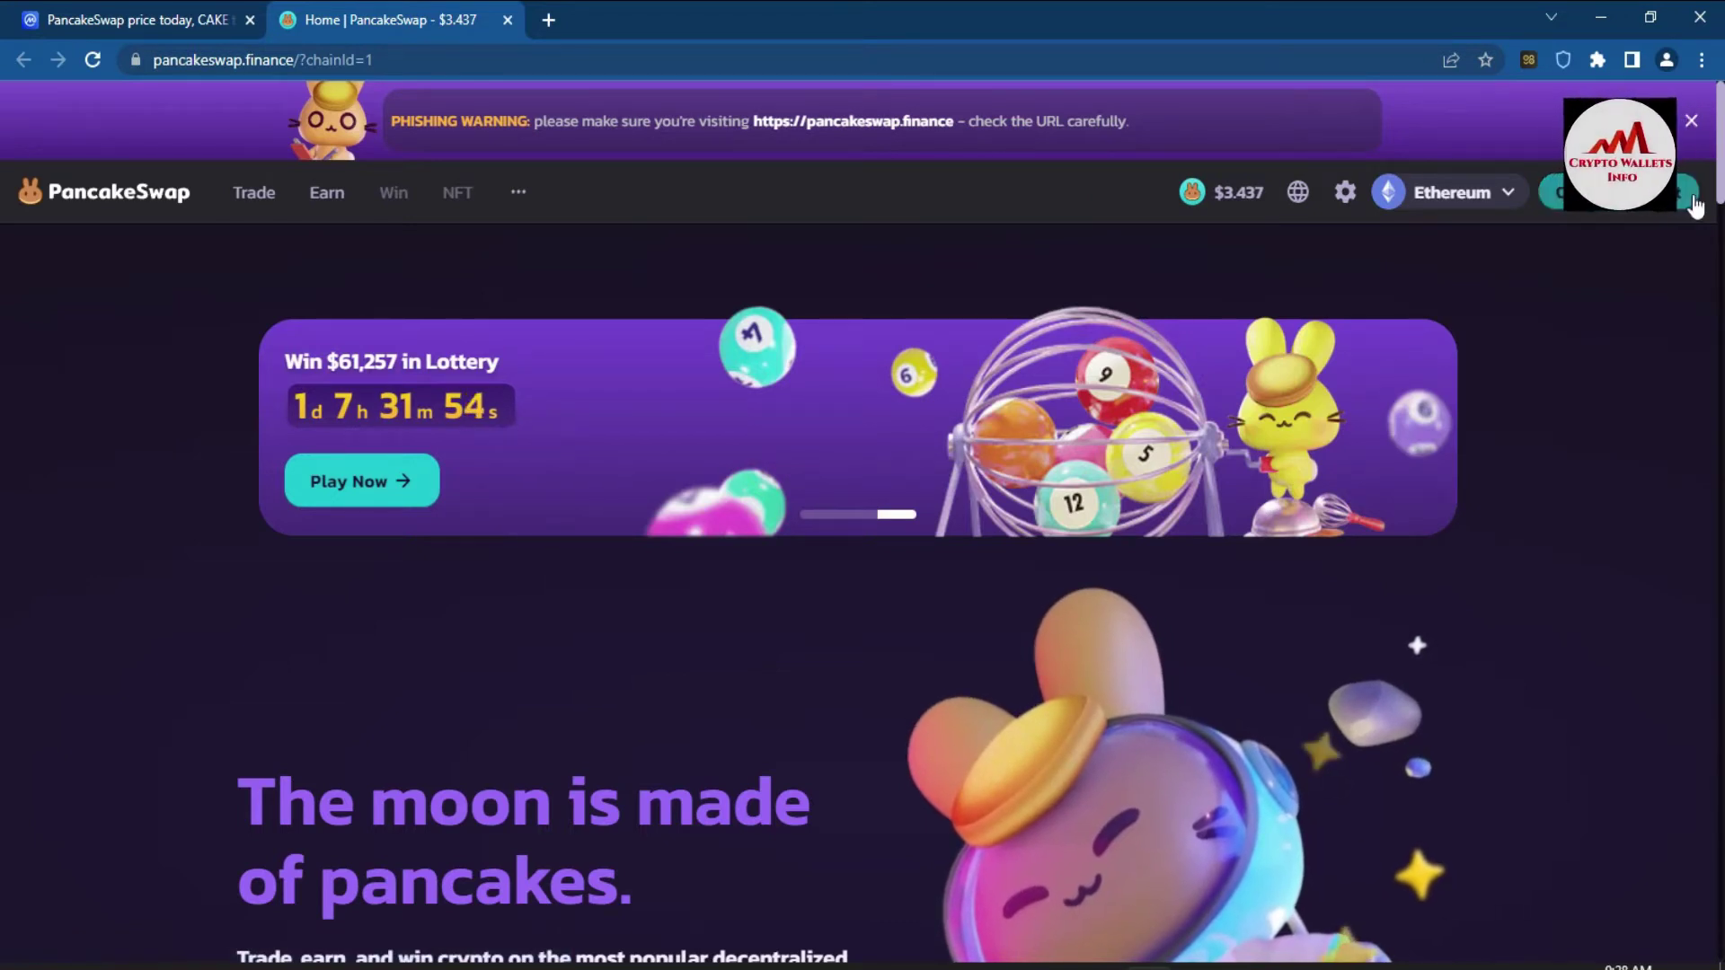
scroll(1707, 180, "down", 1)
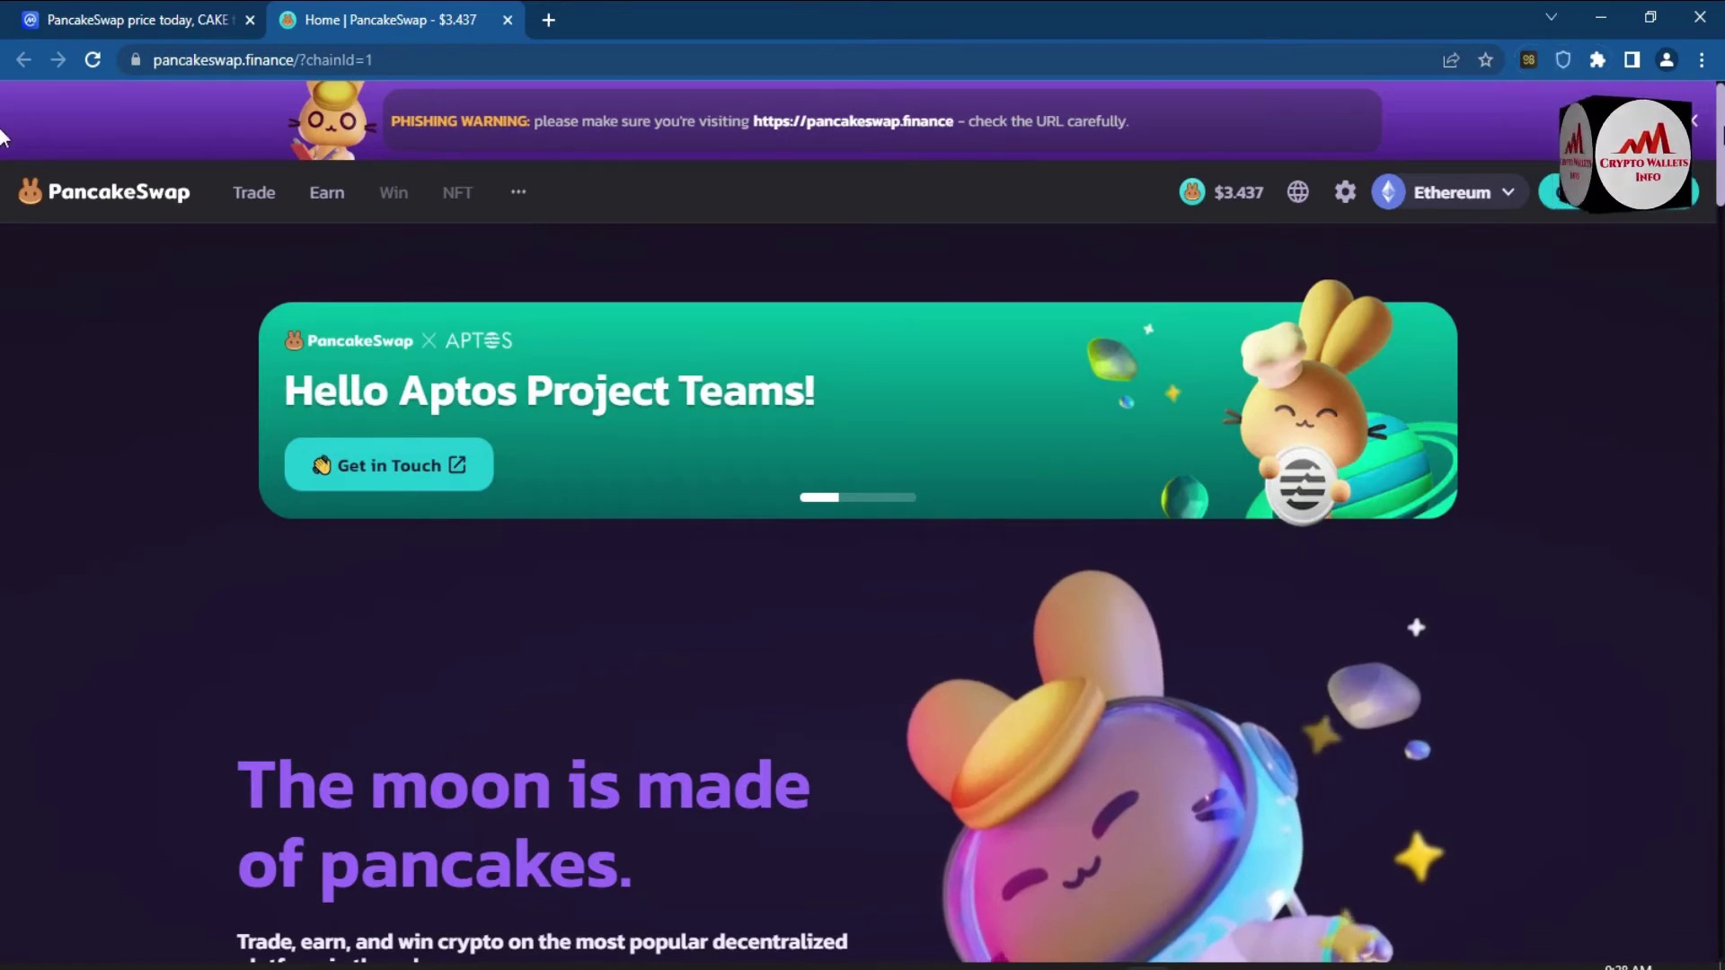
scroll(2, 171, "down", 5)
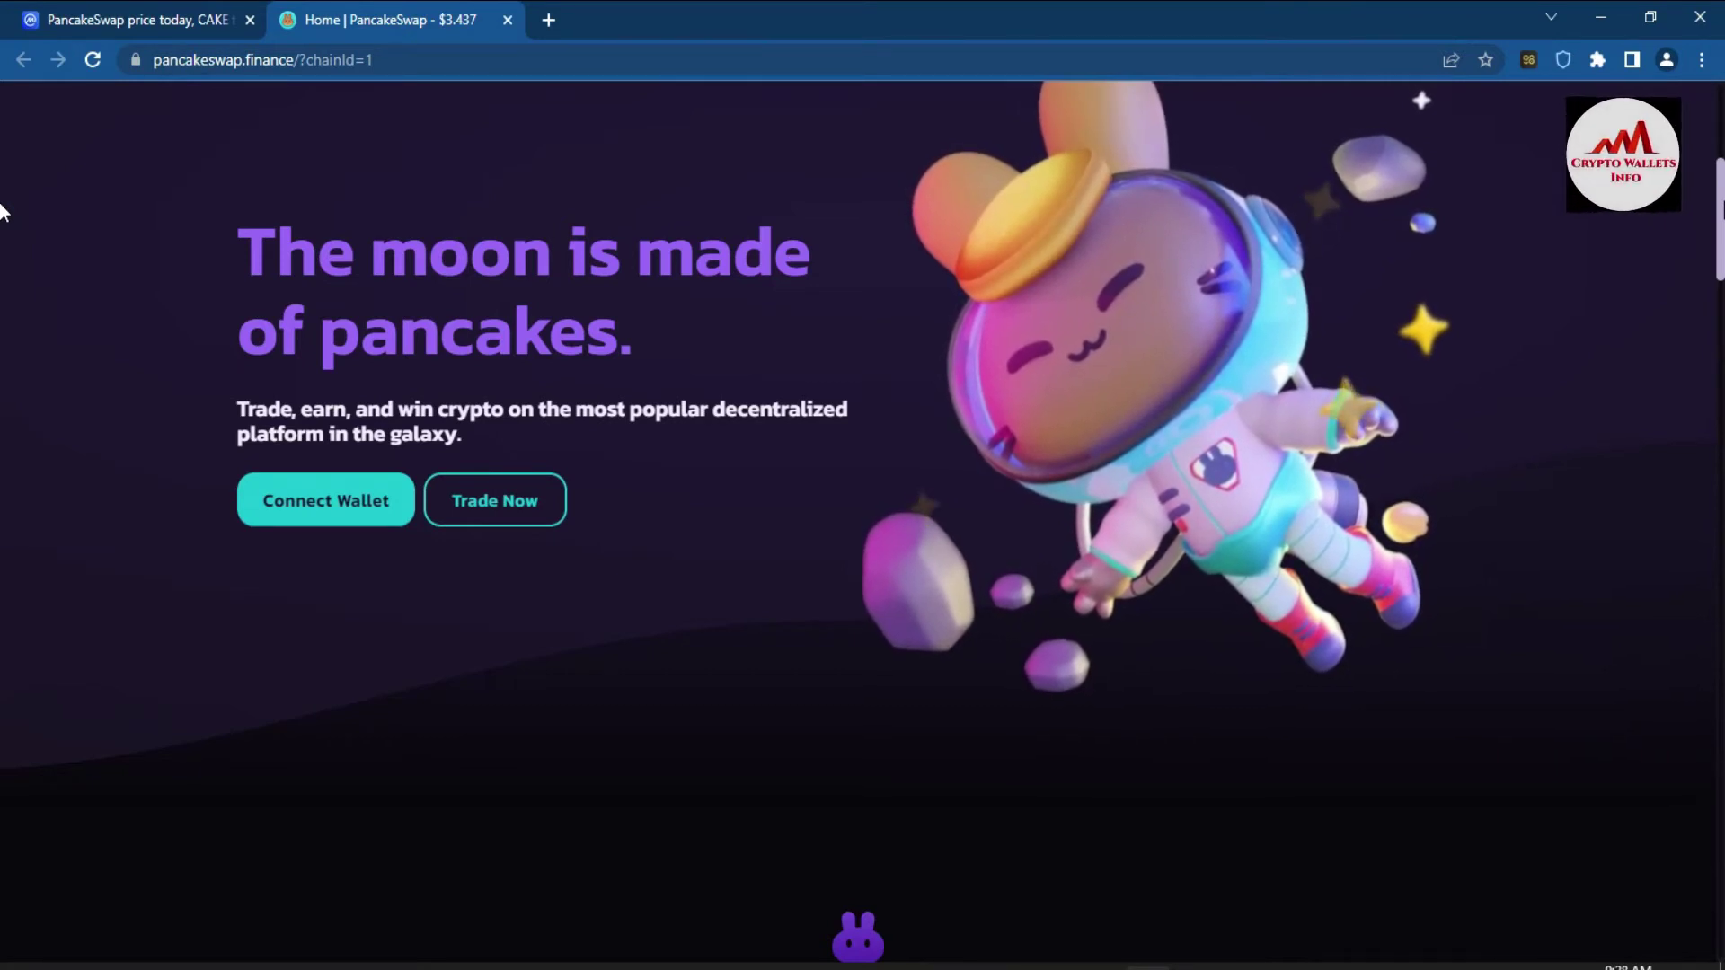
scroll(2, 212, "down", 7)
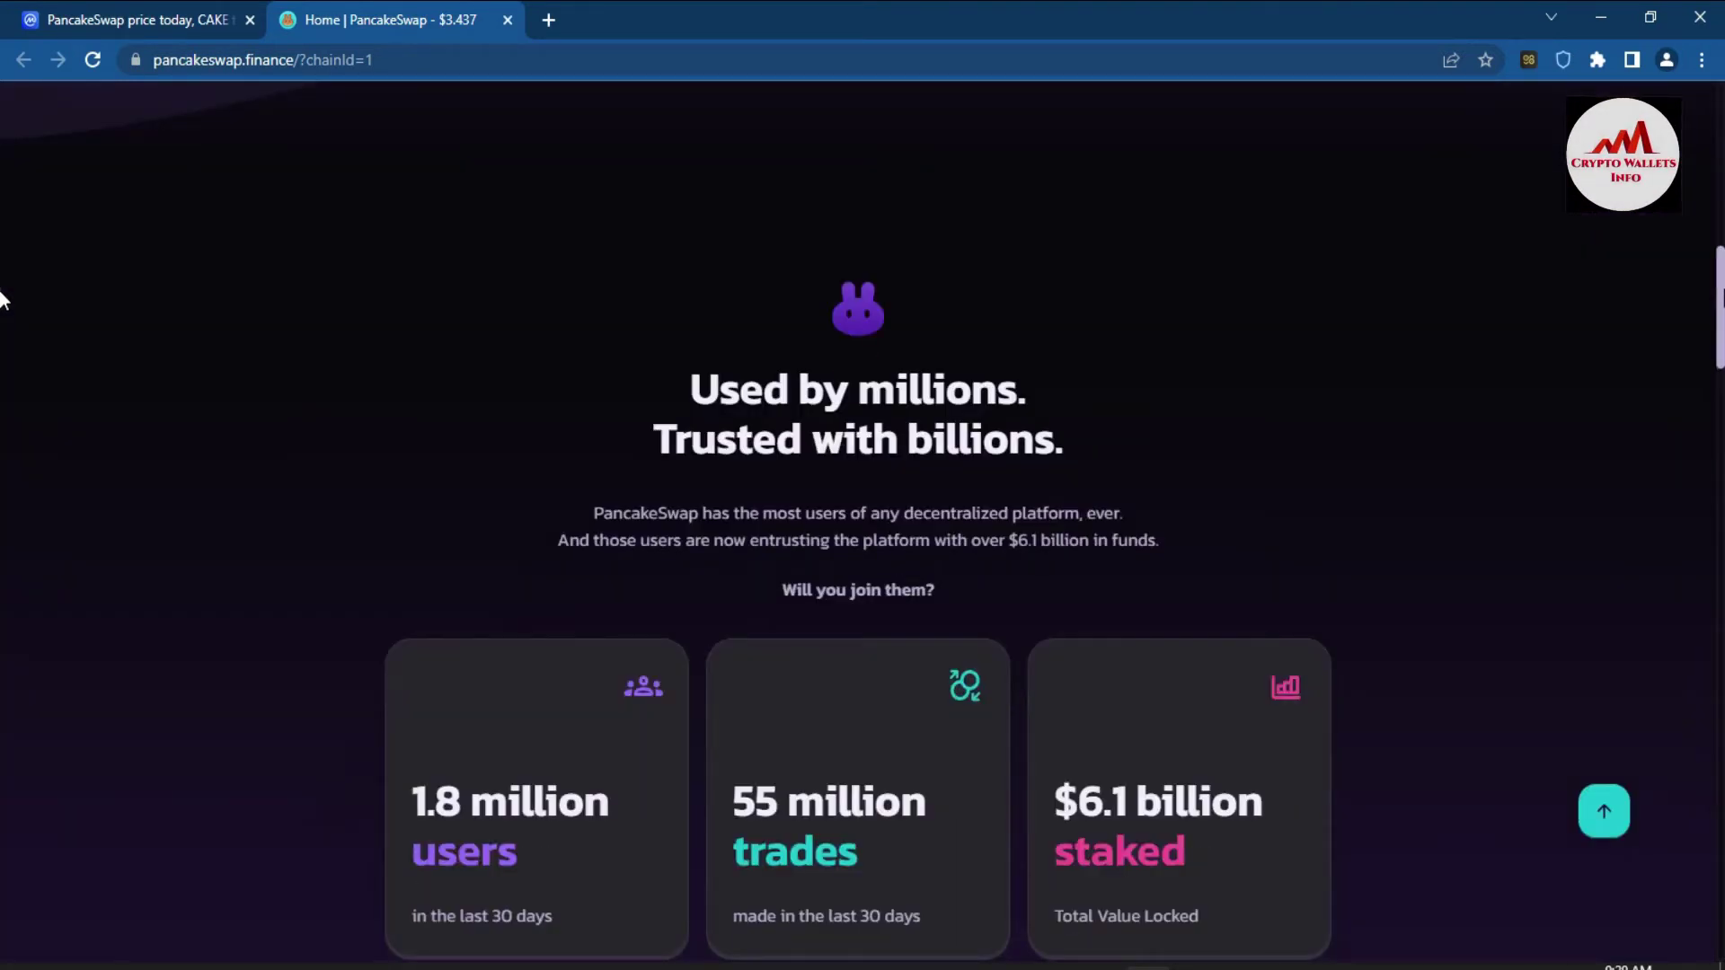
scroll(2, 305, "down", 3)
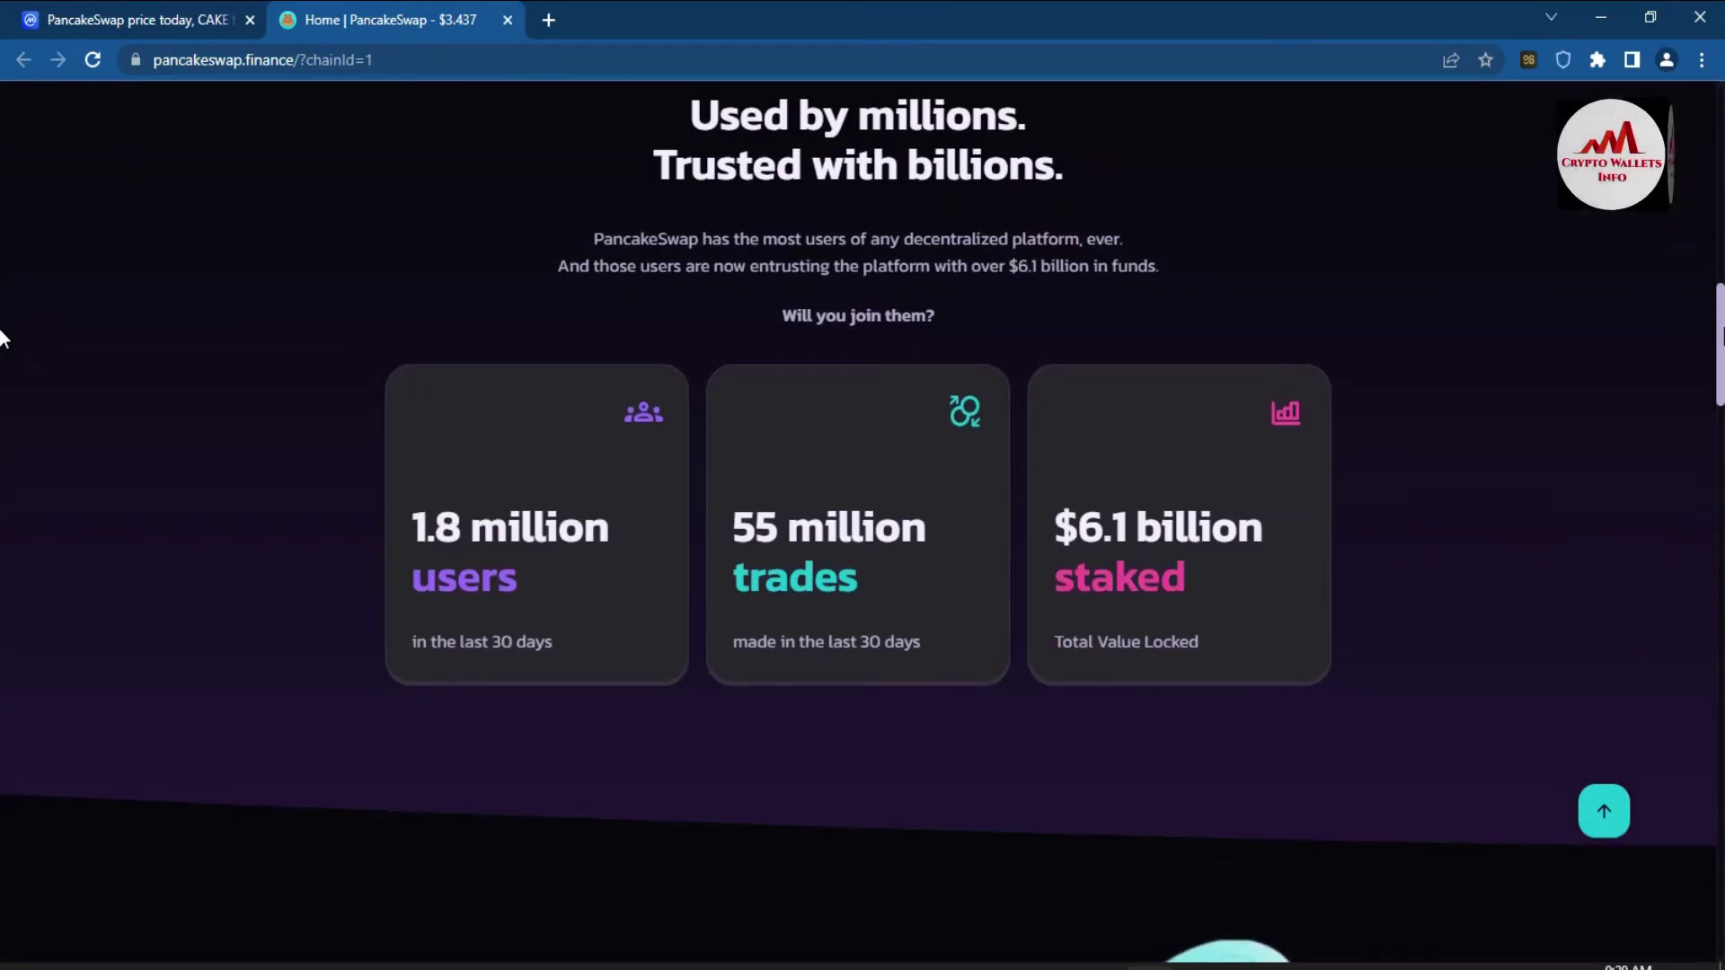
scroll(2, 341, "down", 2)
scroll(2, 377, "down", 4)
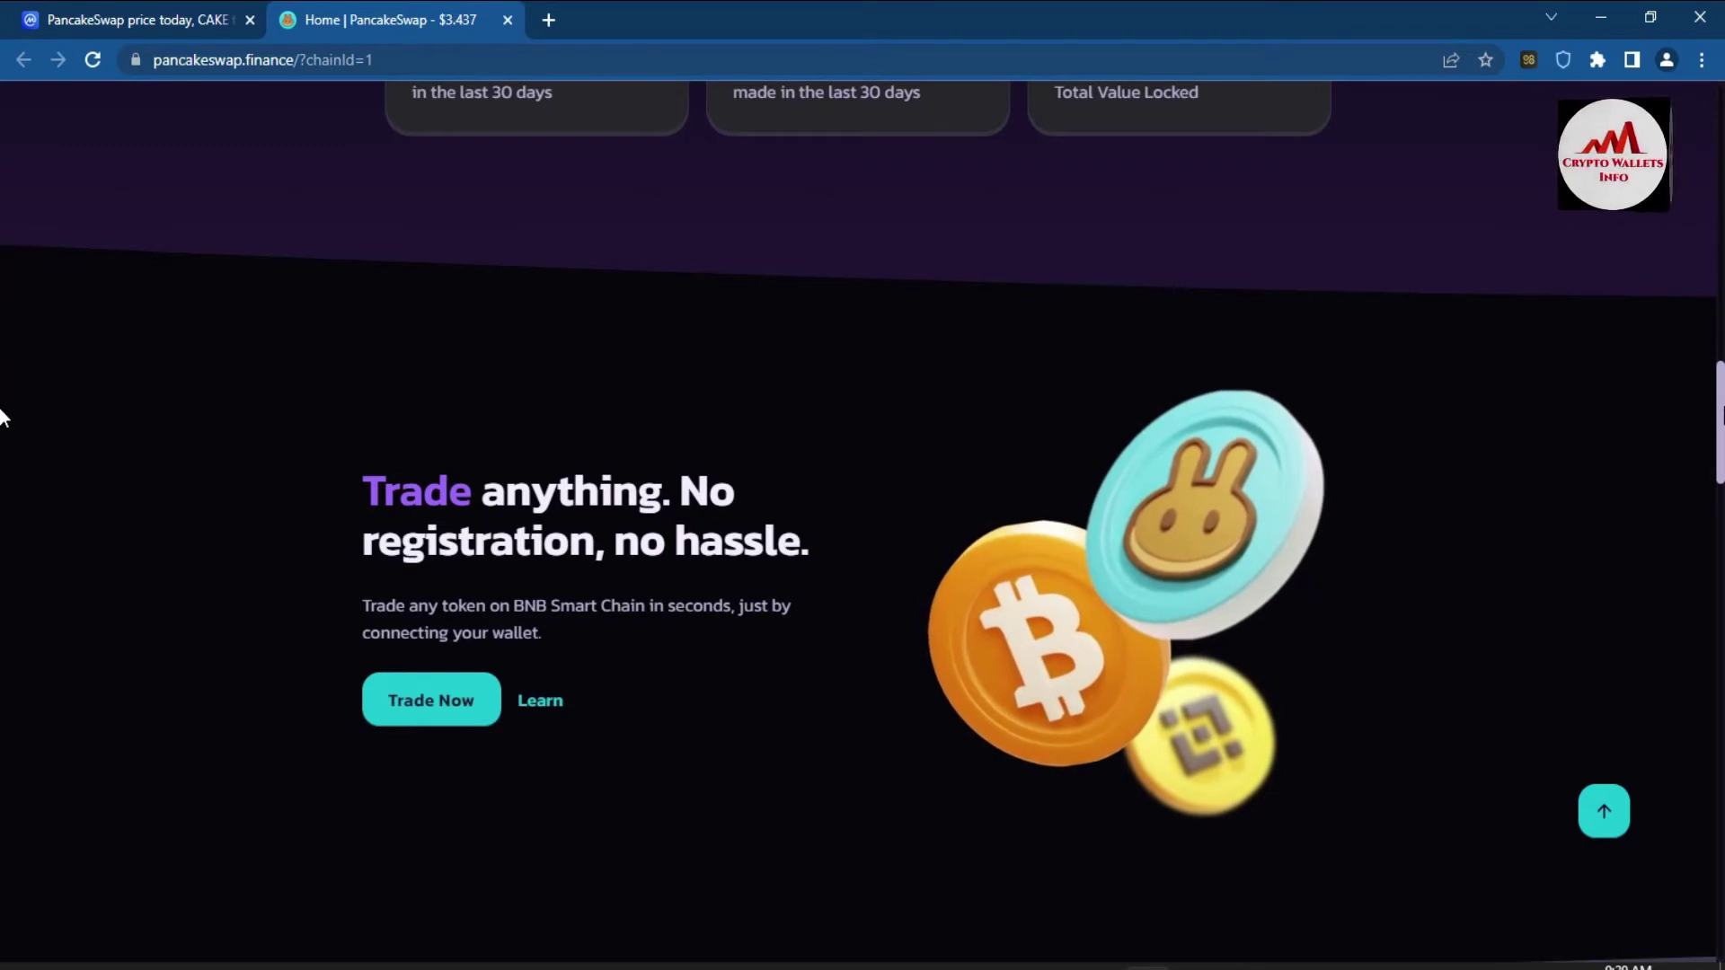
scroll(1, 440, "down", 6)
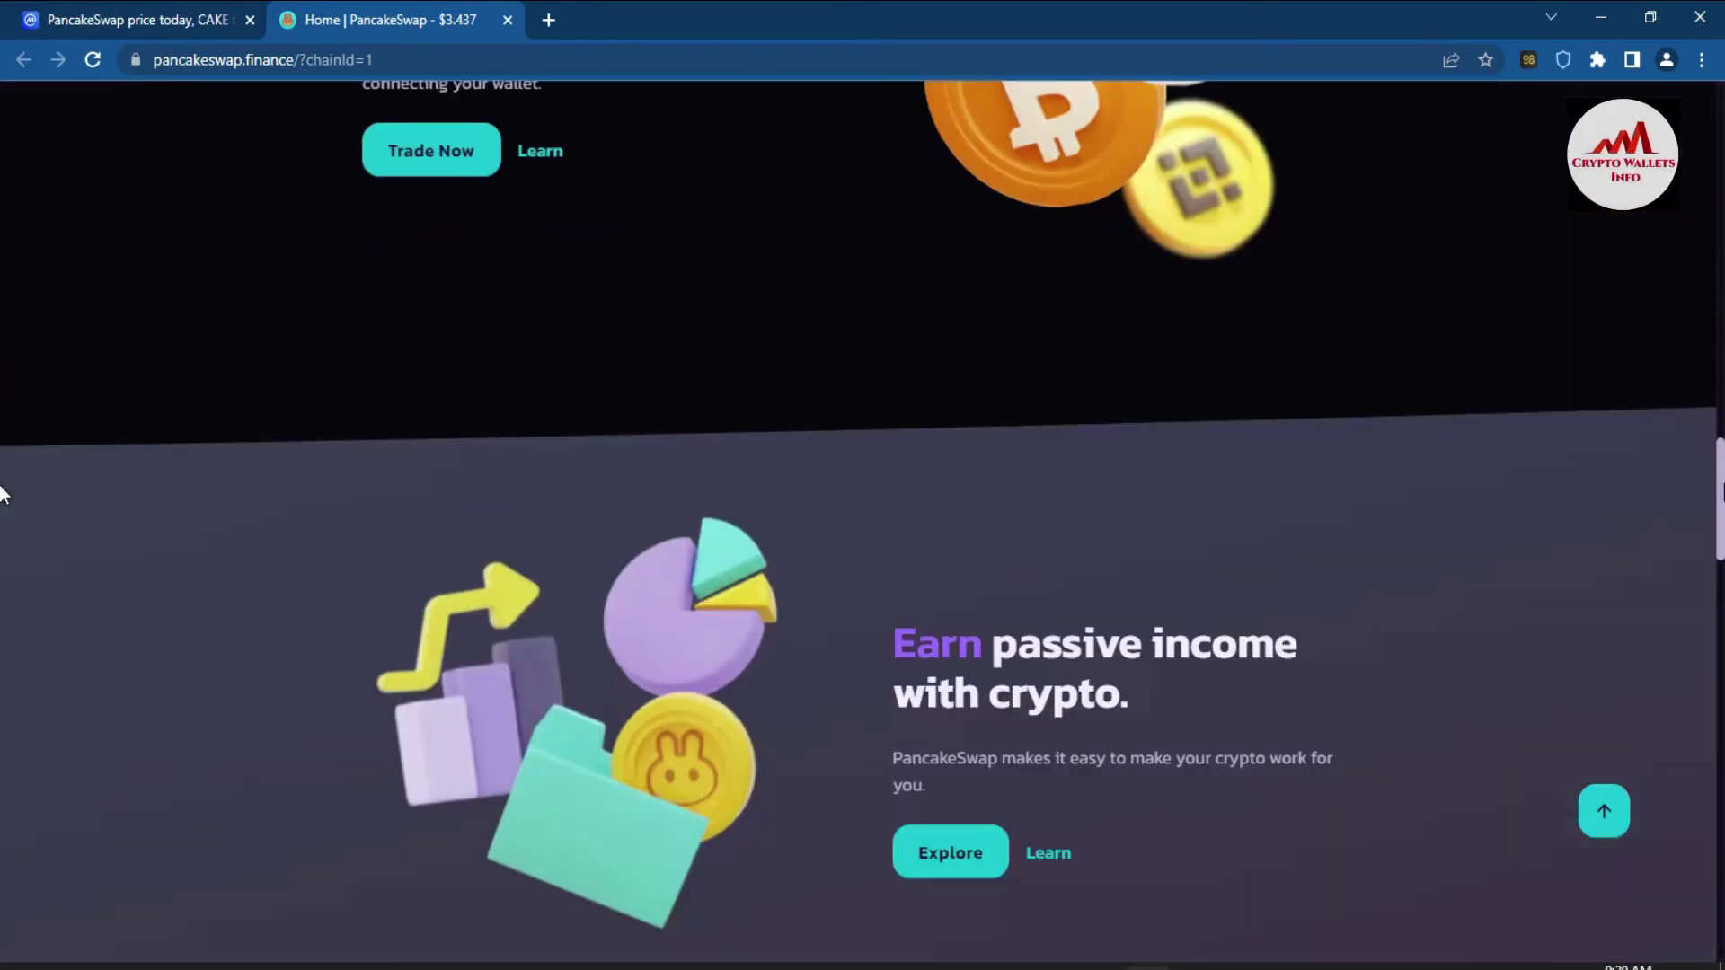
scroll(2, 499, "down", 2)
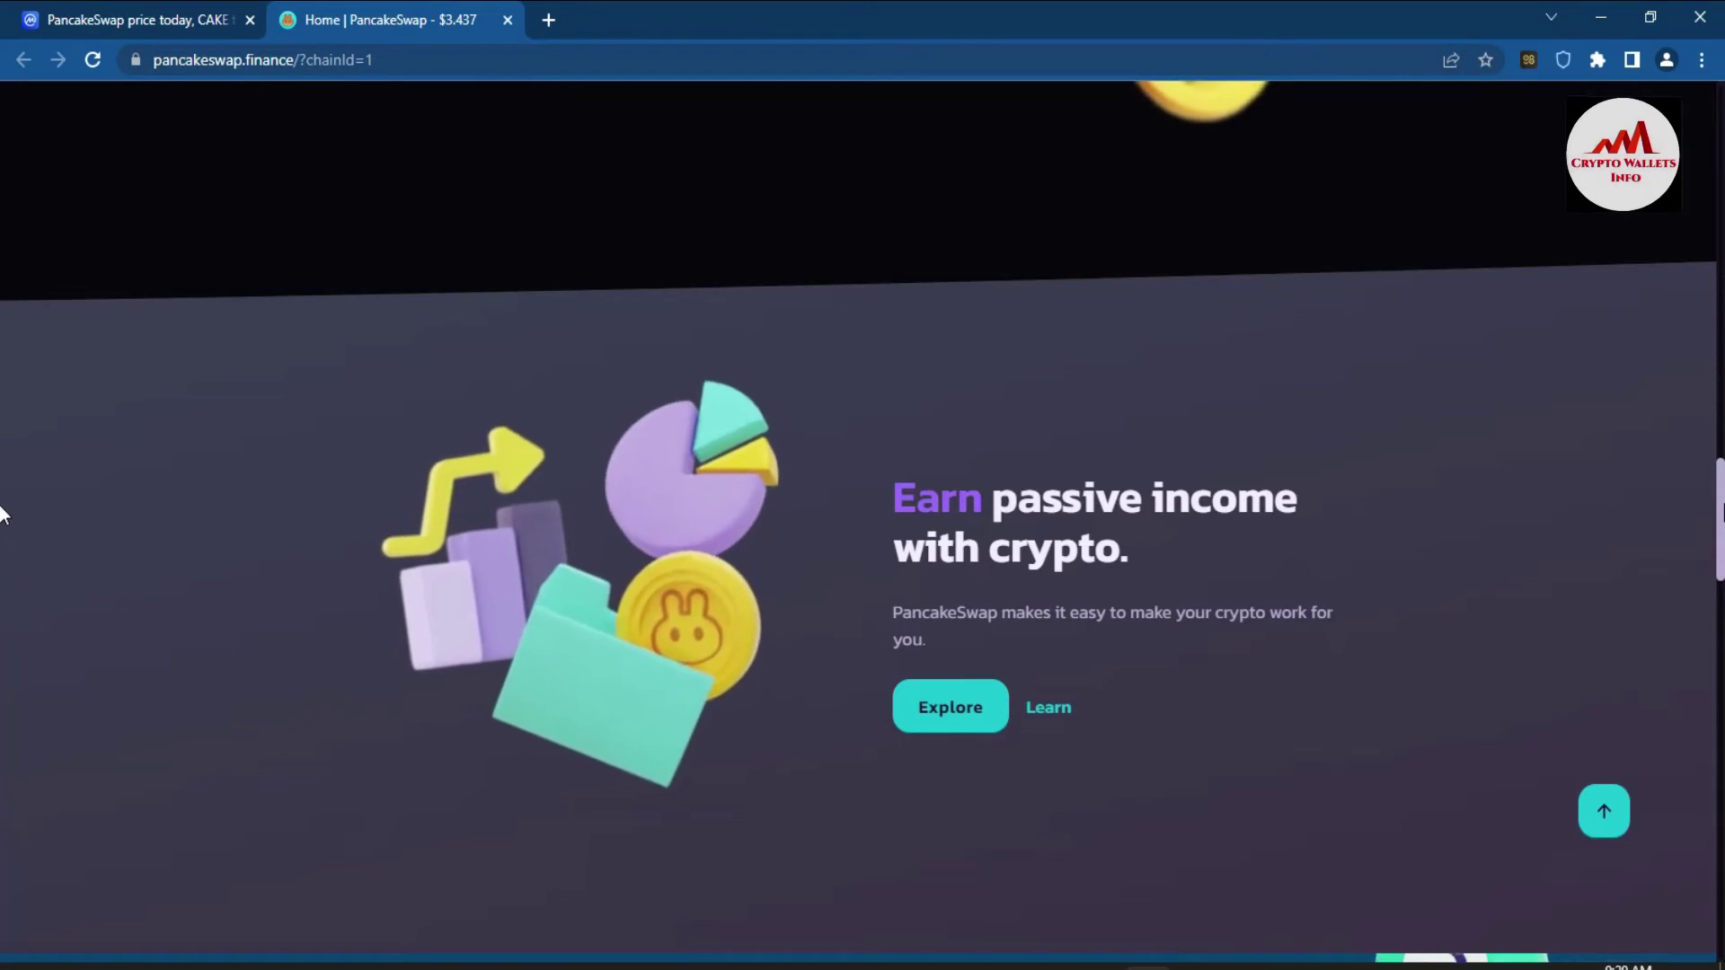
scroll(2, 521, "down", 2)
scroll(2, 575, "down", 5)
scroll(2, 629, "down", 4)
scroll(1, 629, "down", 1)
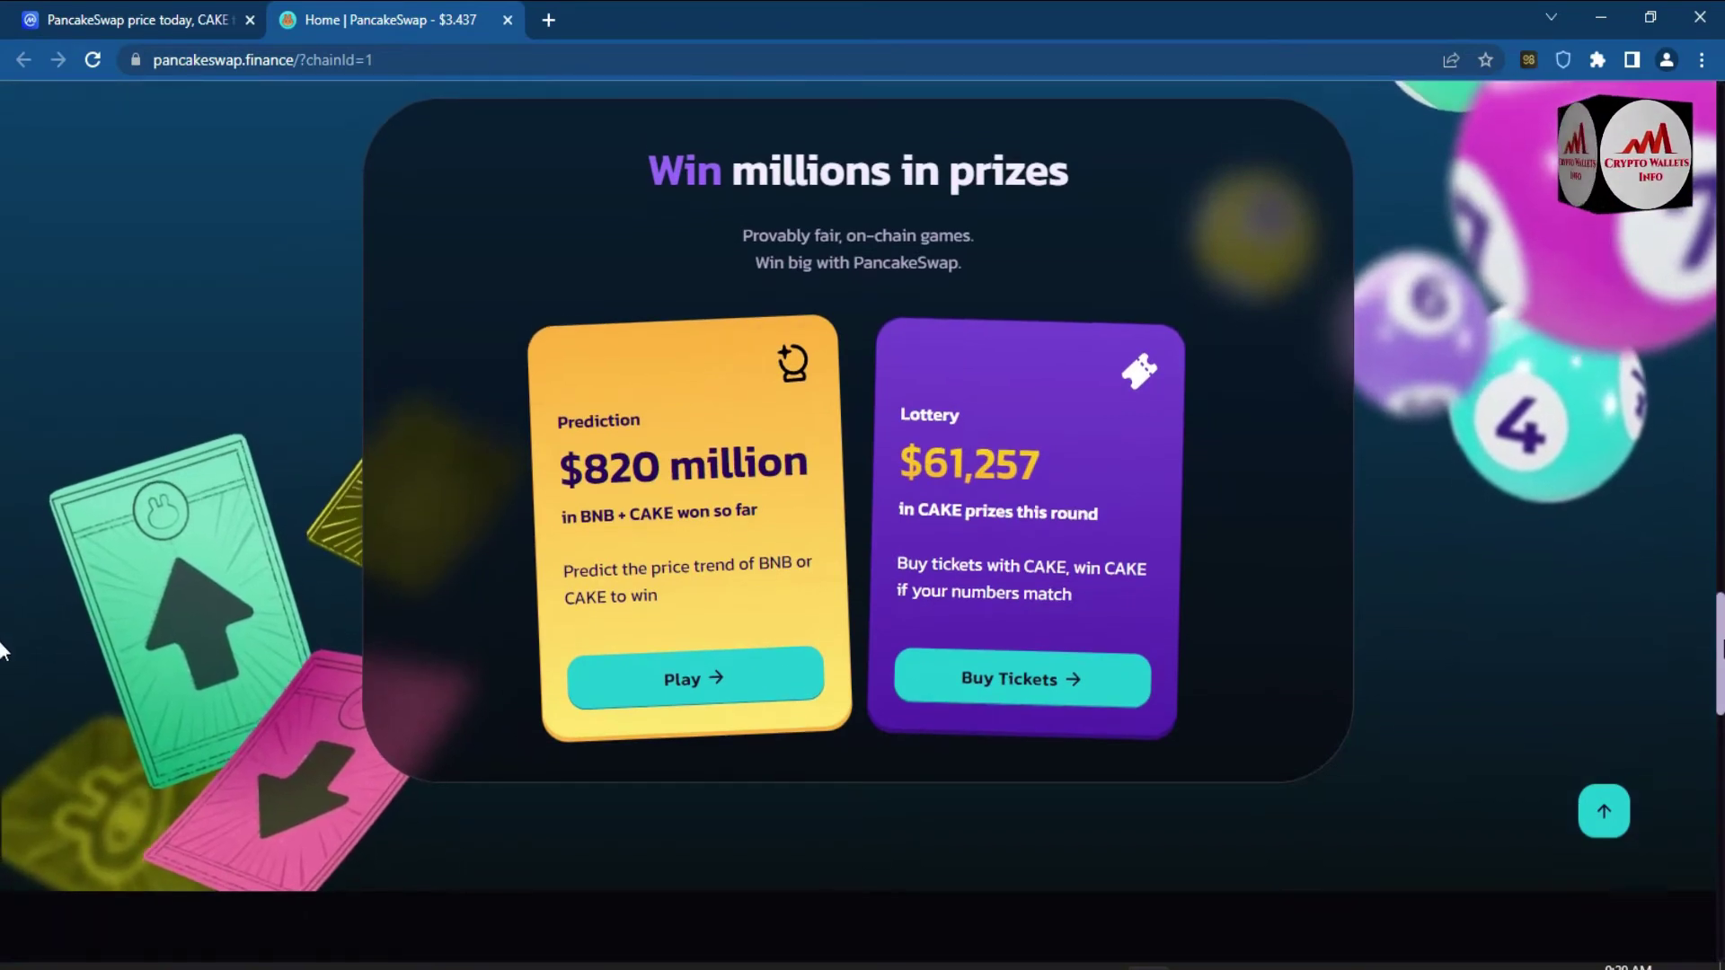
left_click_drag(1719, 654, 1716, 140)
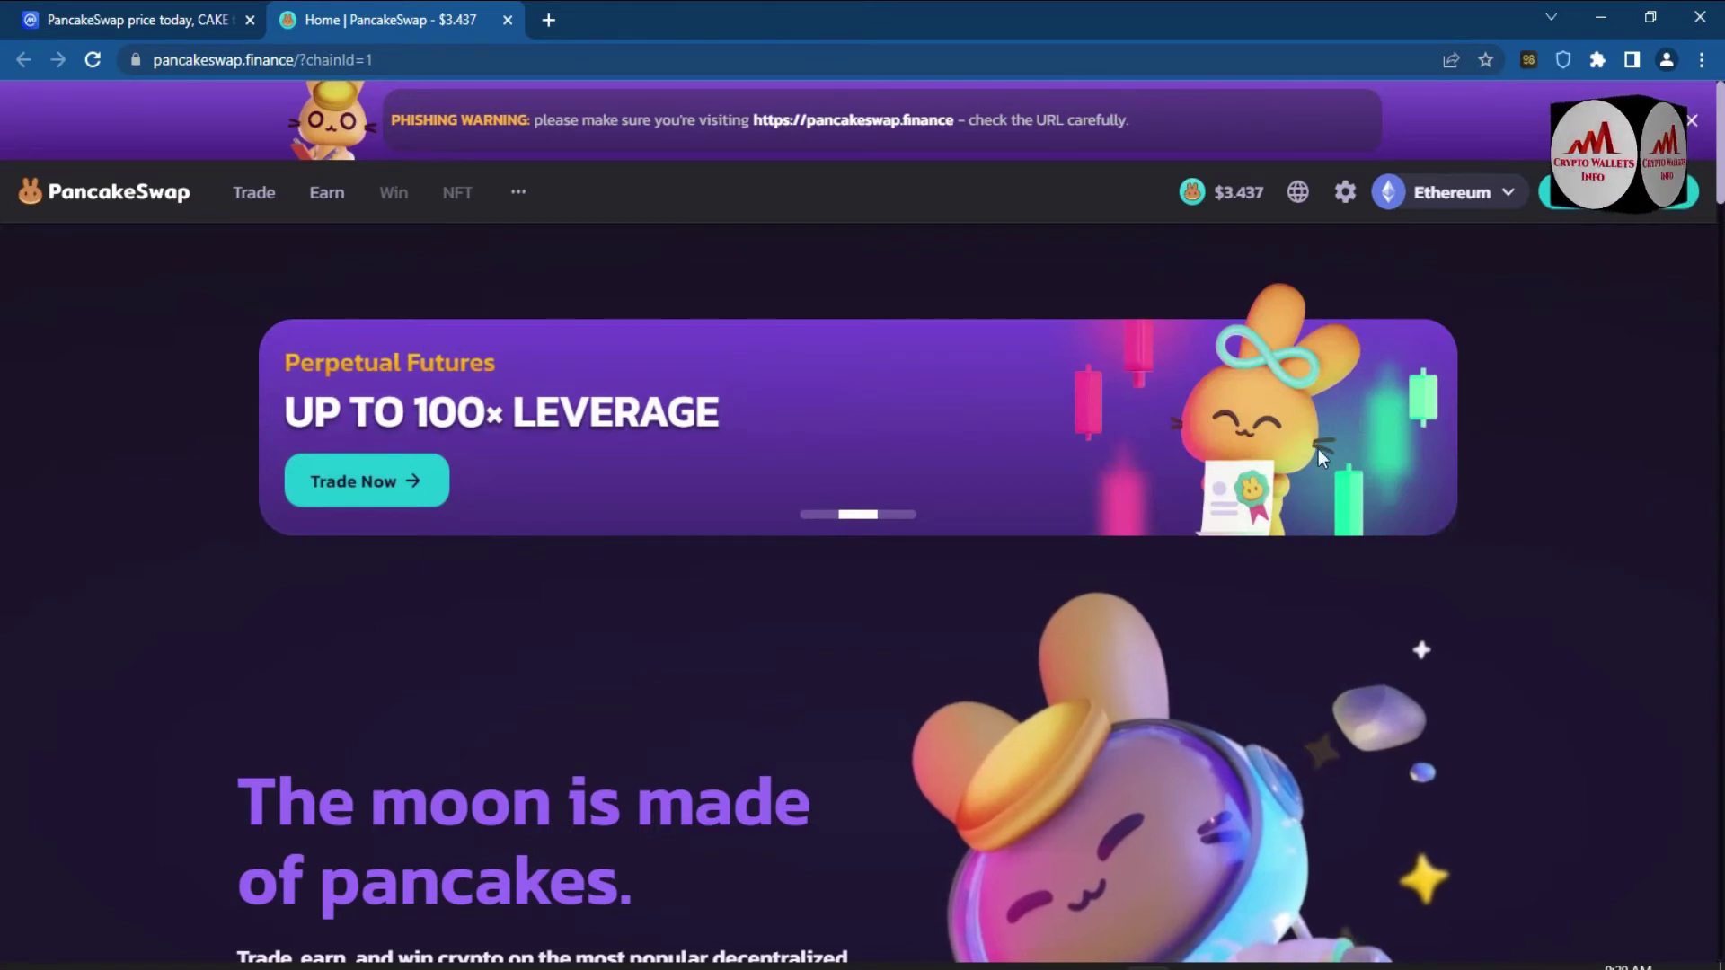
- Start Connect Wallet and choose Trust Wallet, bringing up its password unlock prompt
left_click(1630, 209)
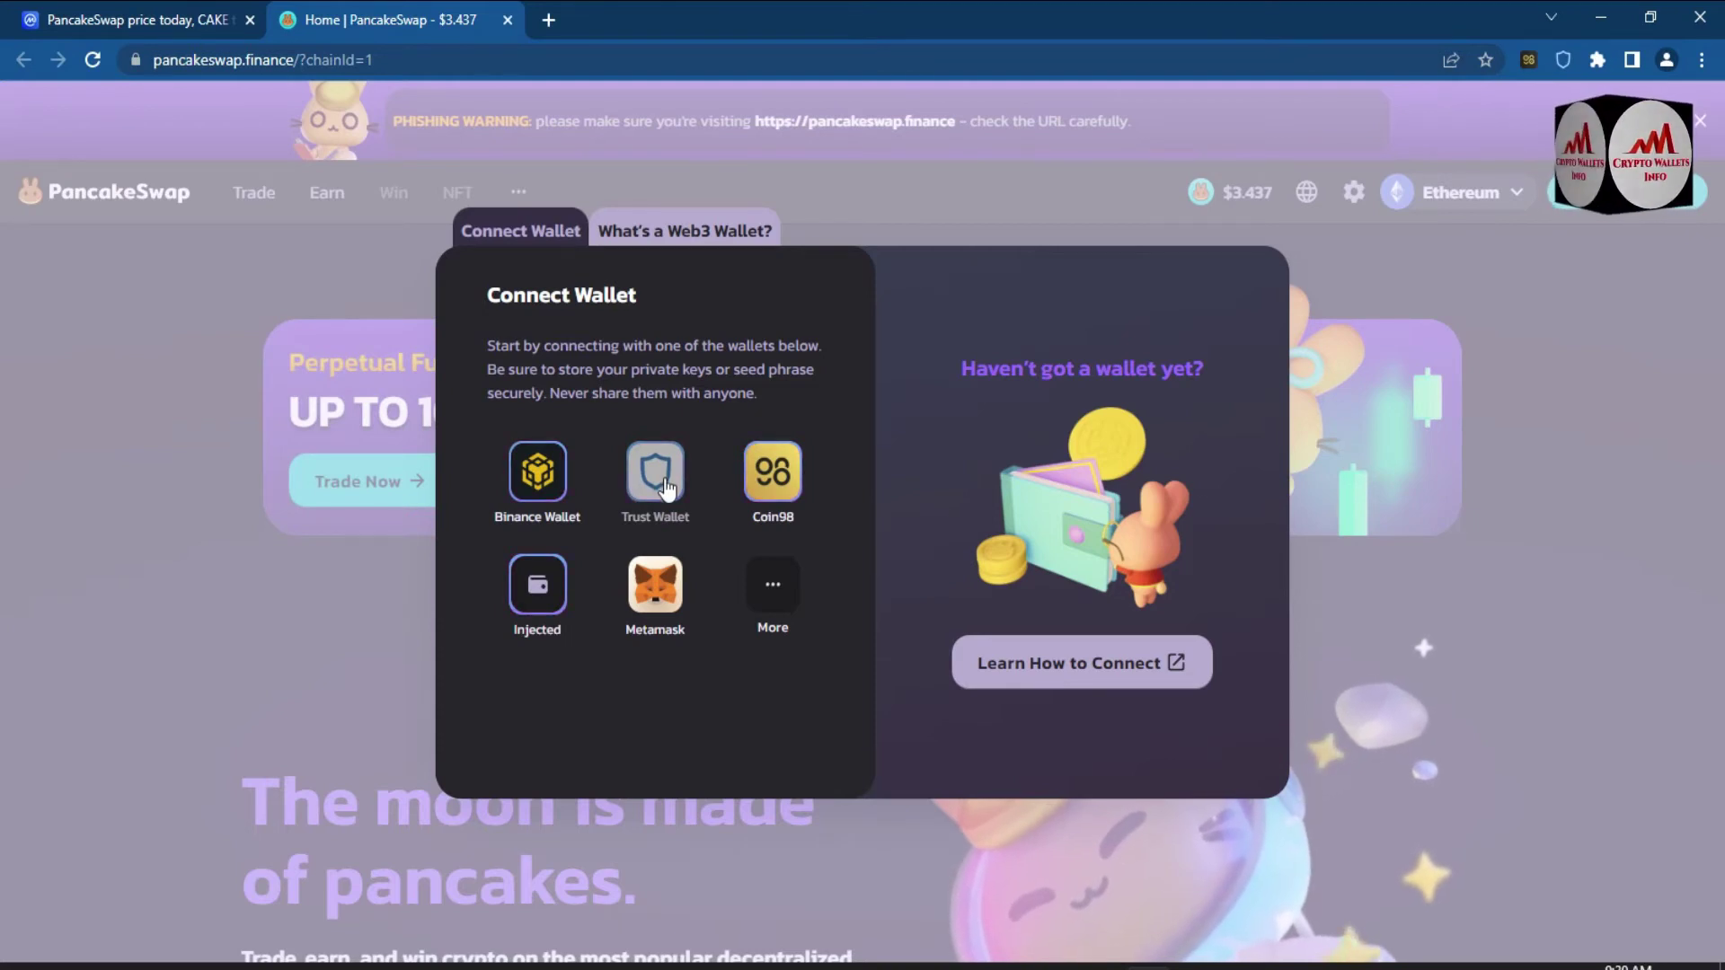
left_click(665, 488)
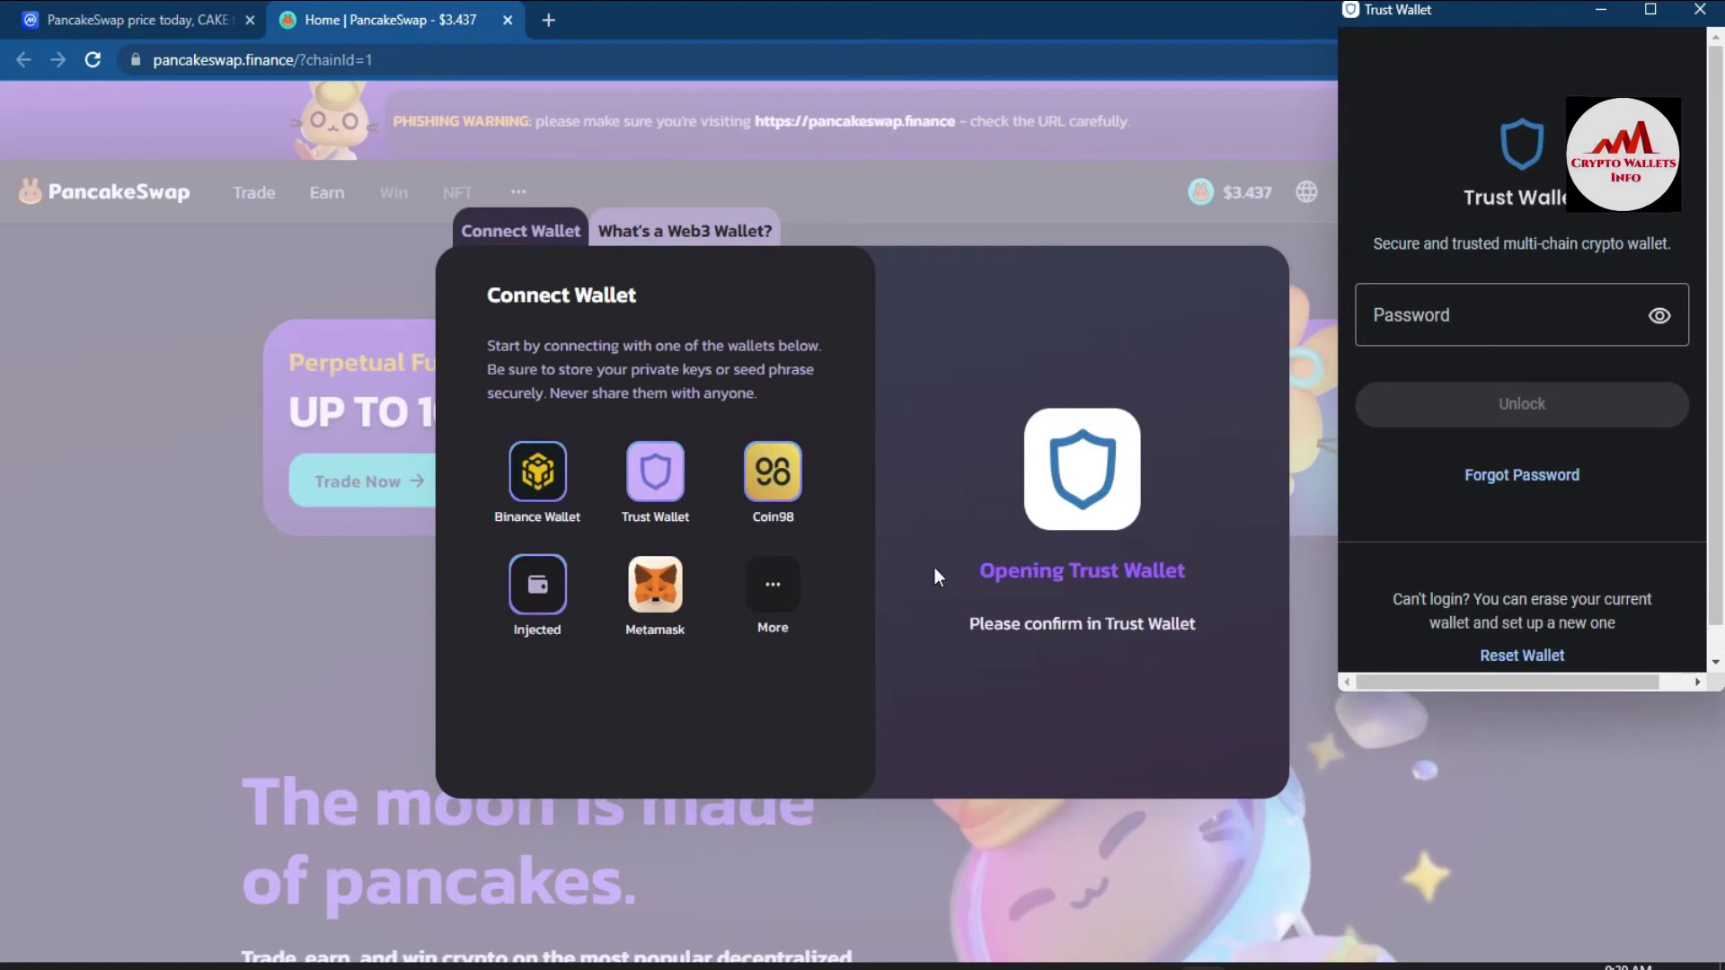
- Enter the wallet password and try to unlock Trust Wallet, which rejects it as incorrect
left_click(1510, 327)
type("•••")
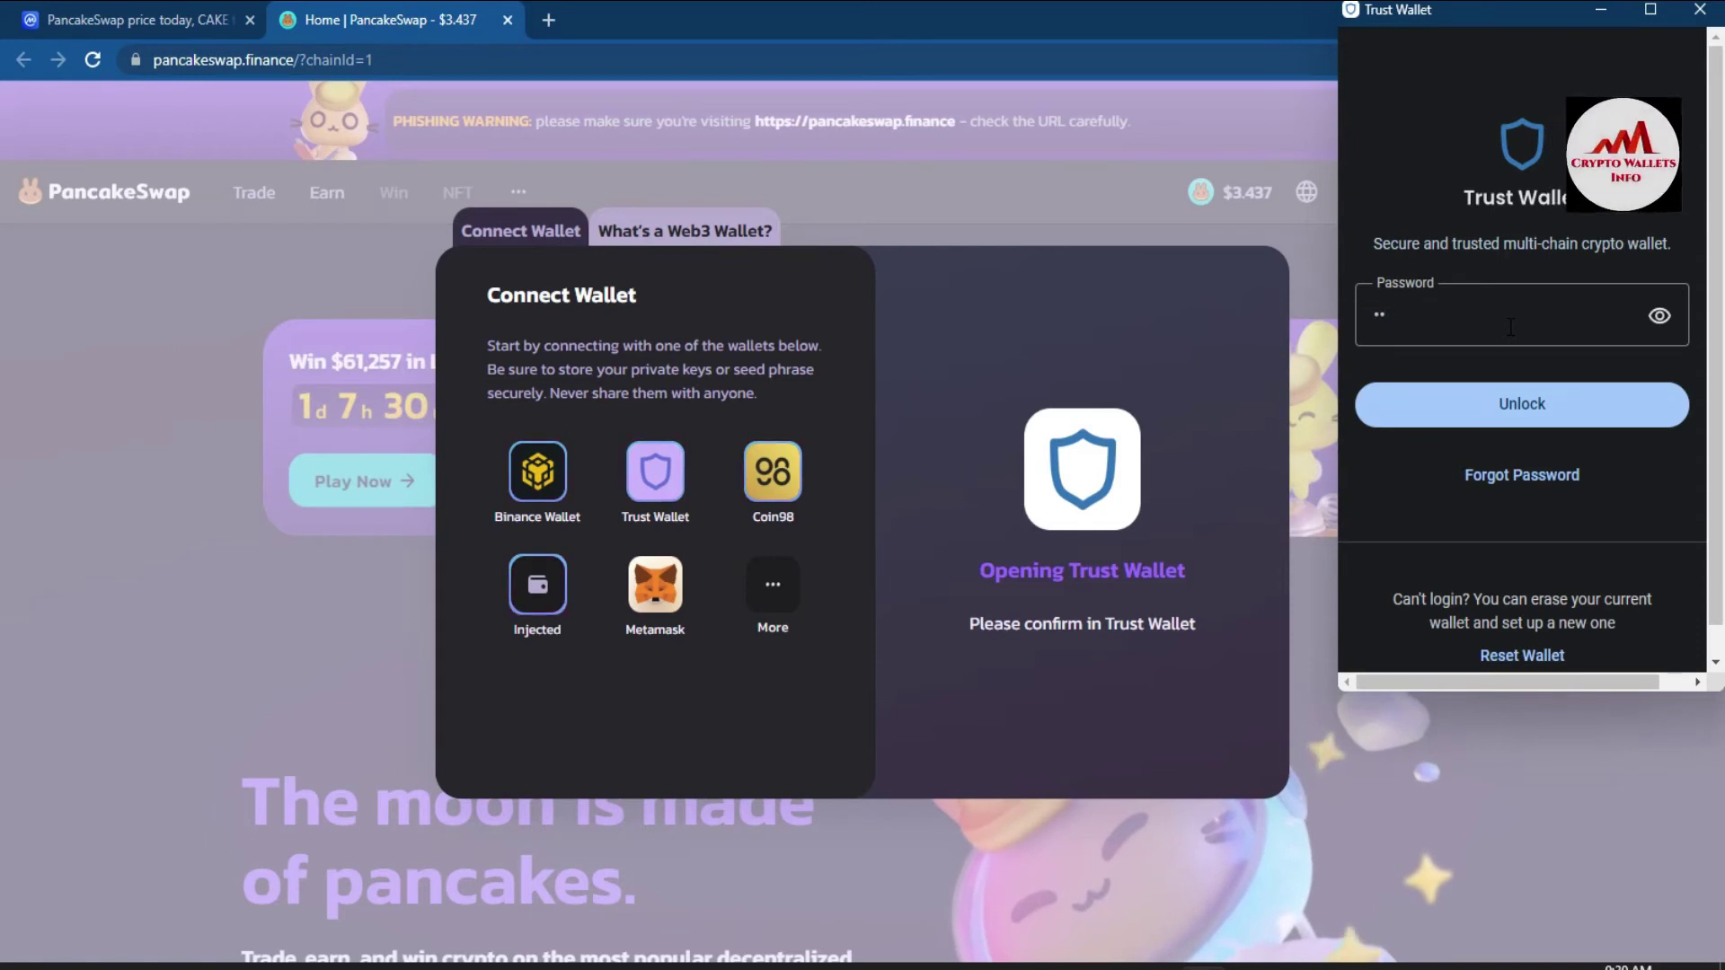
key("BackSpace")
key("BackSpace")
key("BackSpace")
type("•")
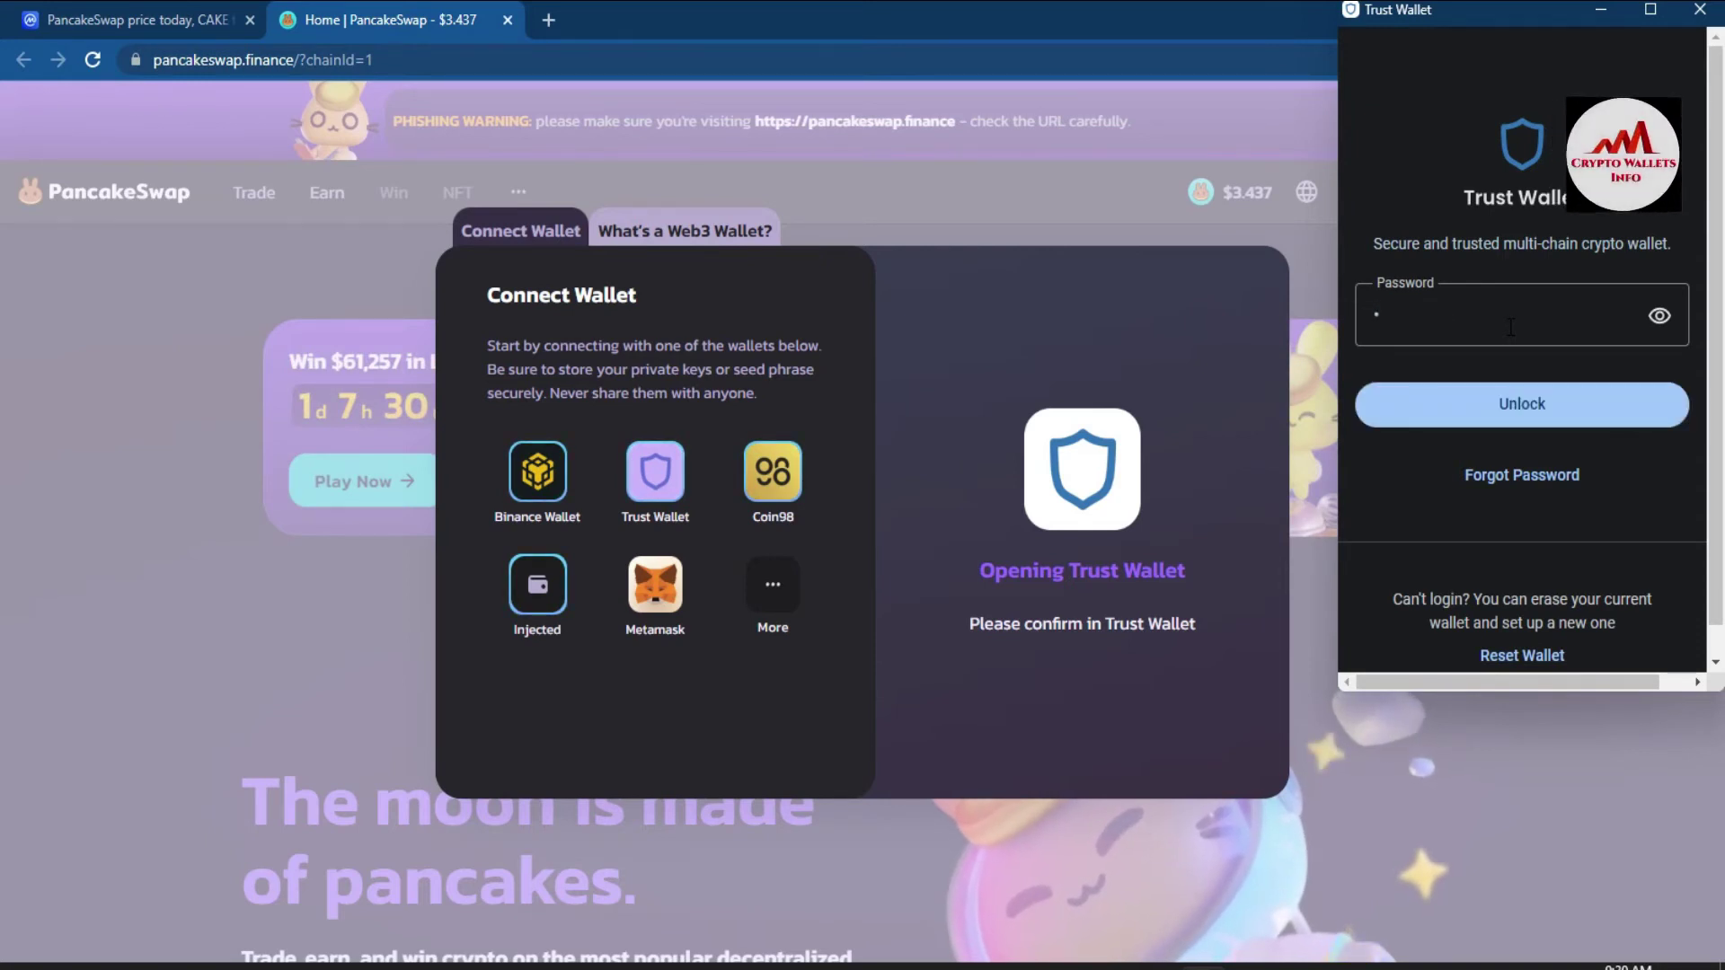
type("•••")
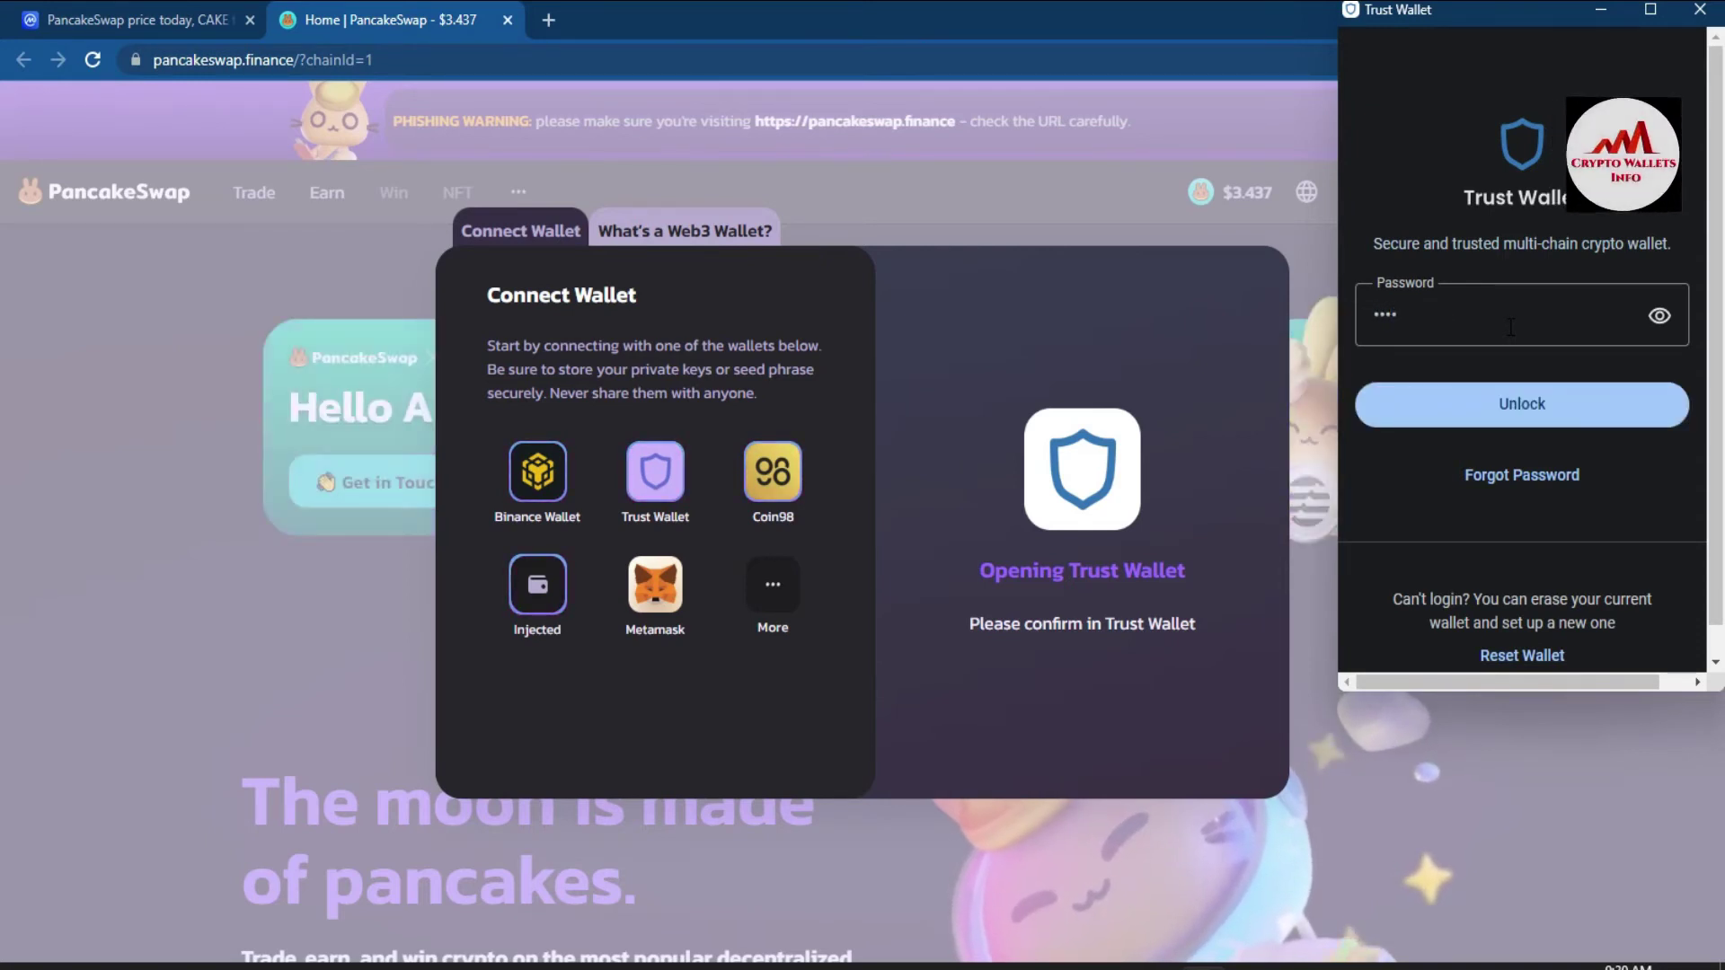
type("••")
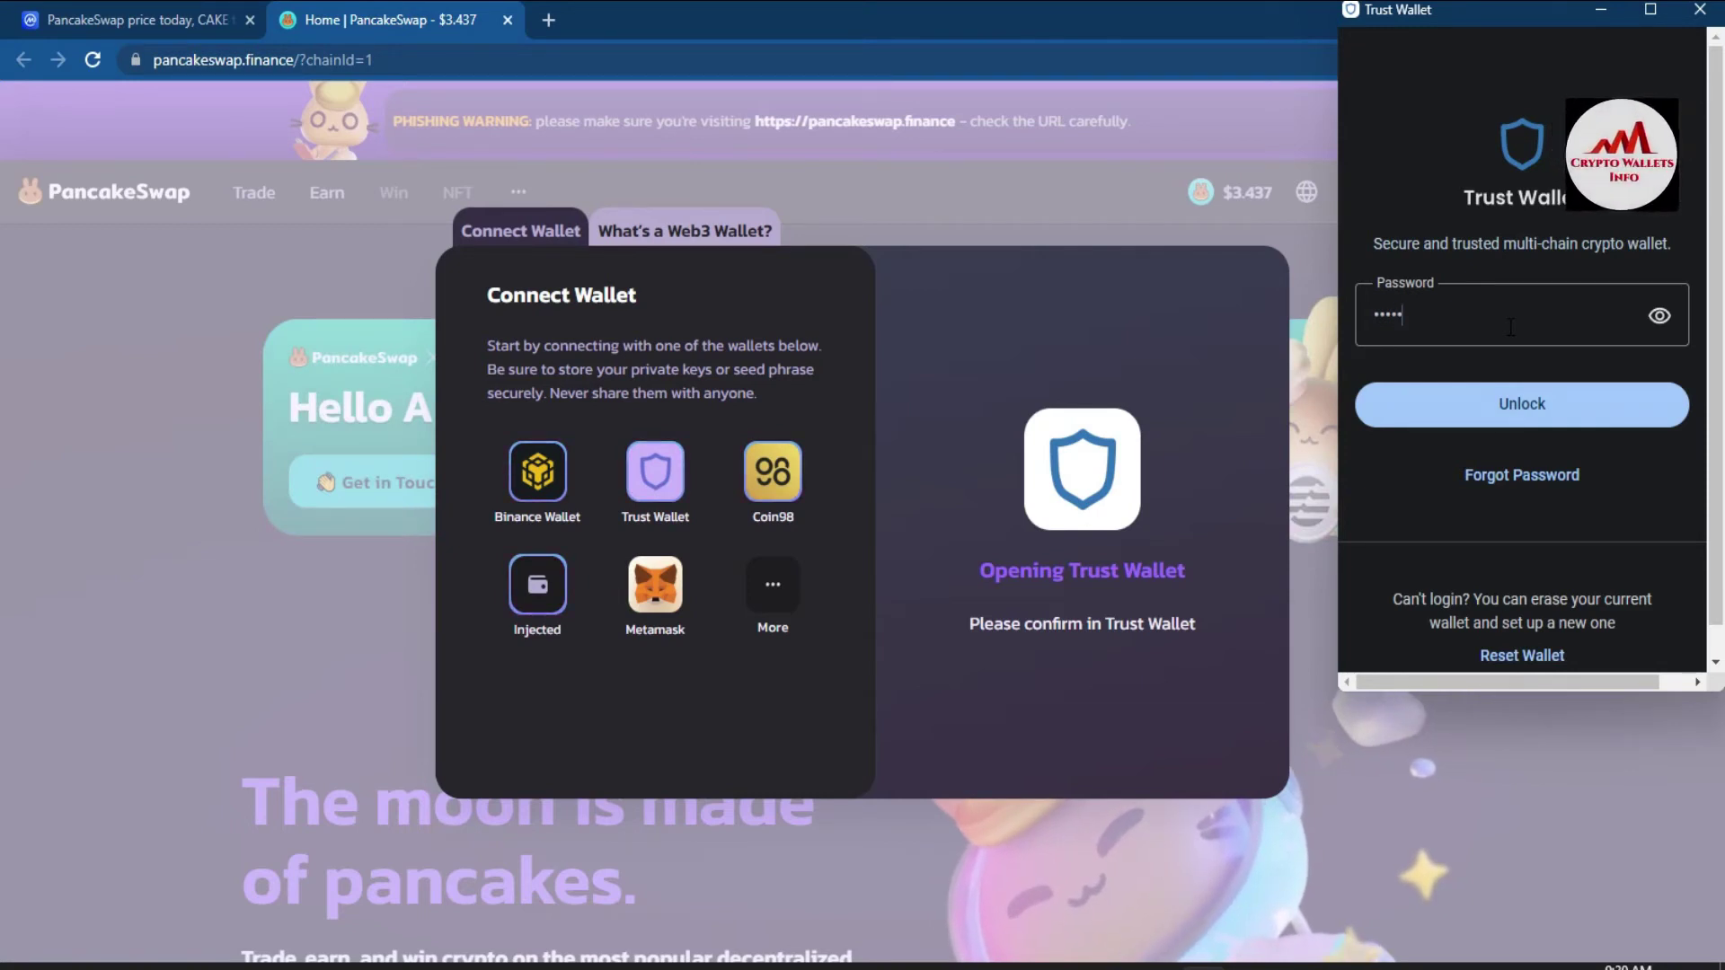
type("••••")
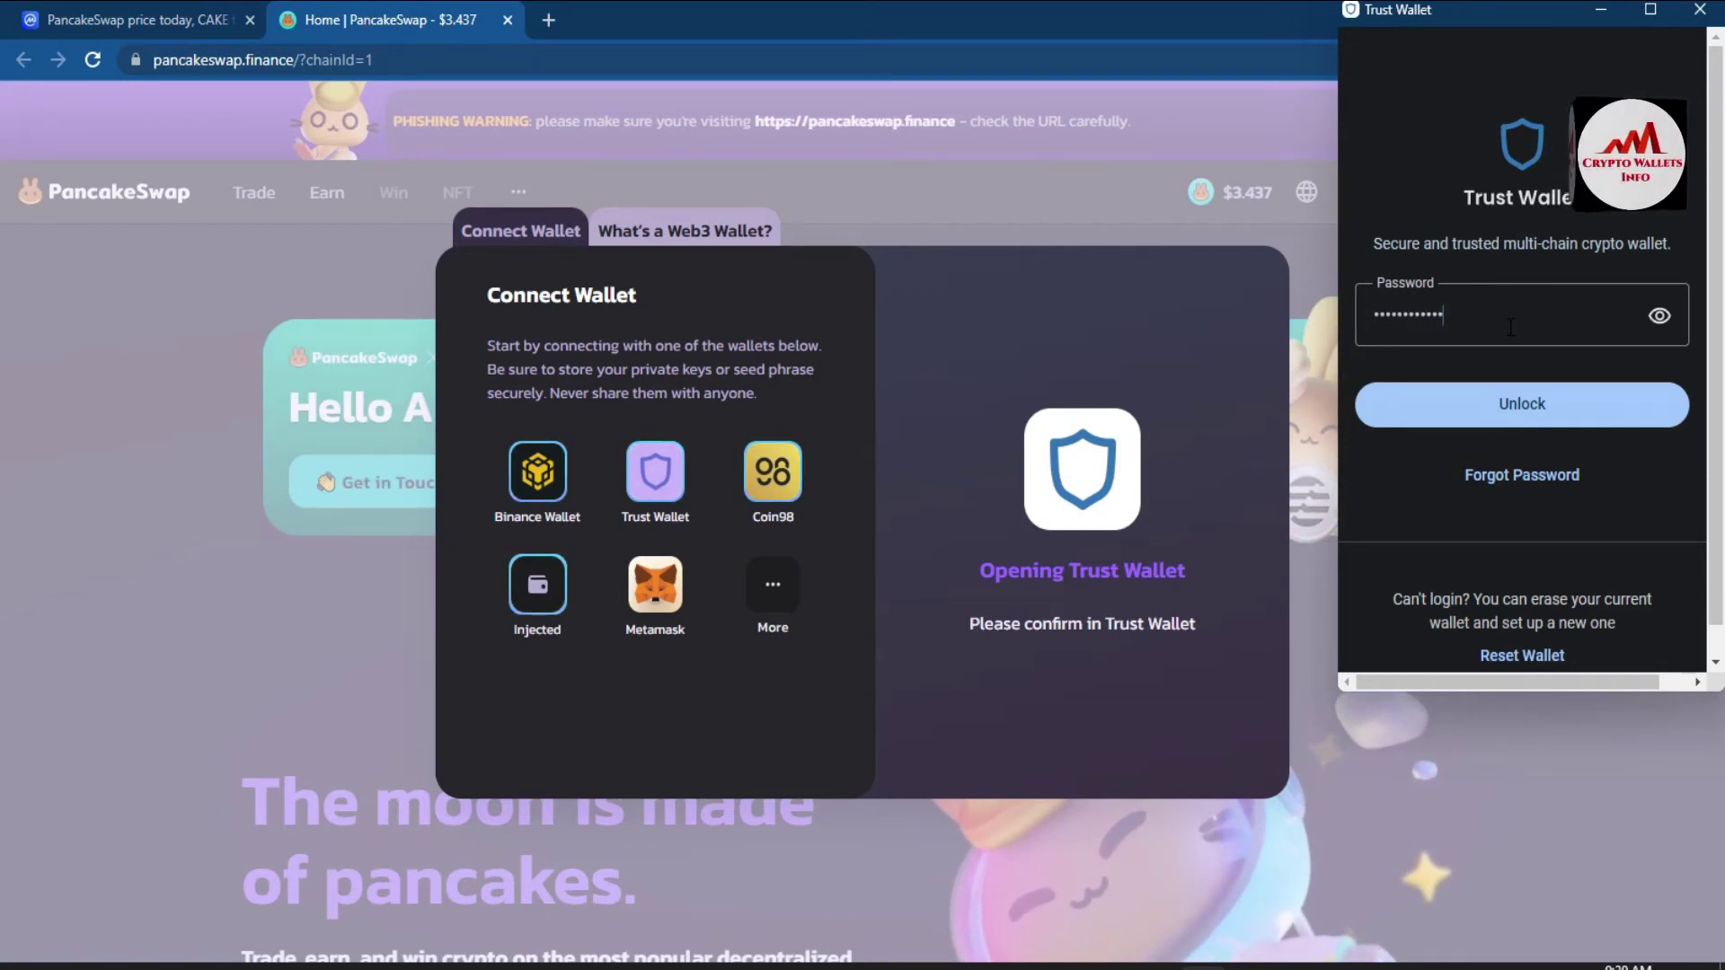
left_click(1525, 421)
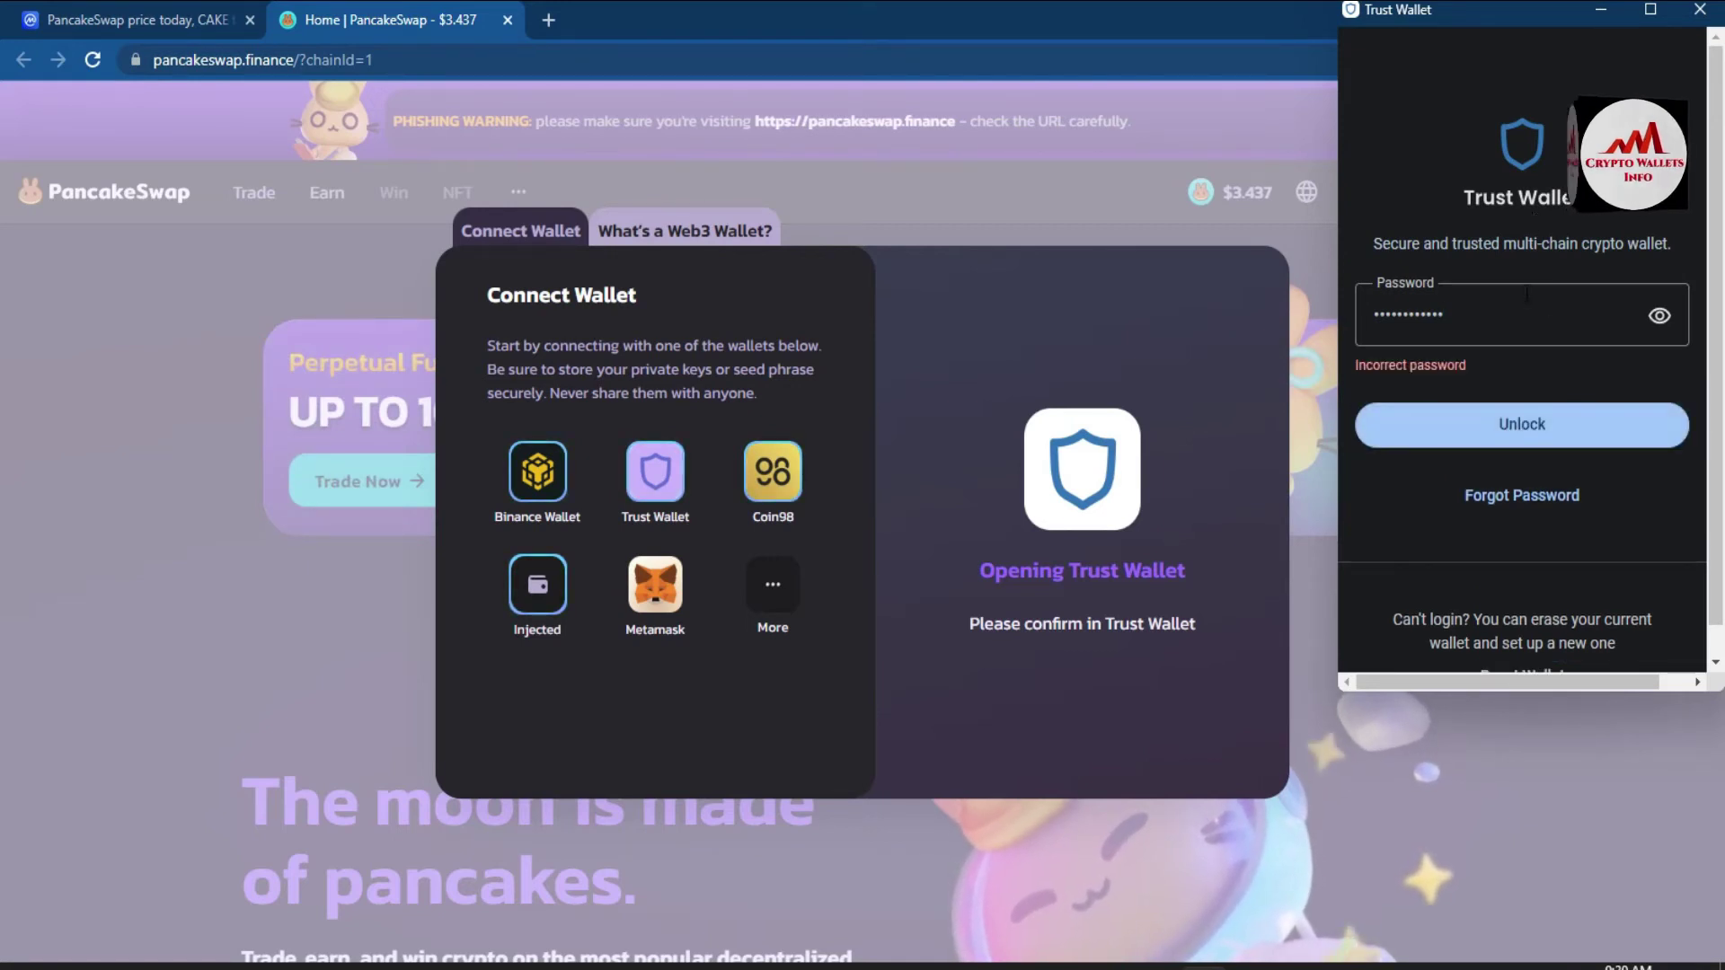
- Replace the rejected entry with a newly typed wallet password
key("ctrl+a")
type("****")
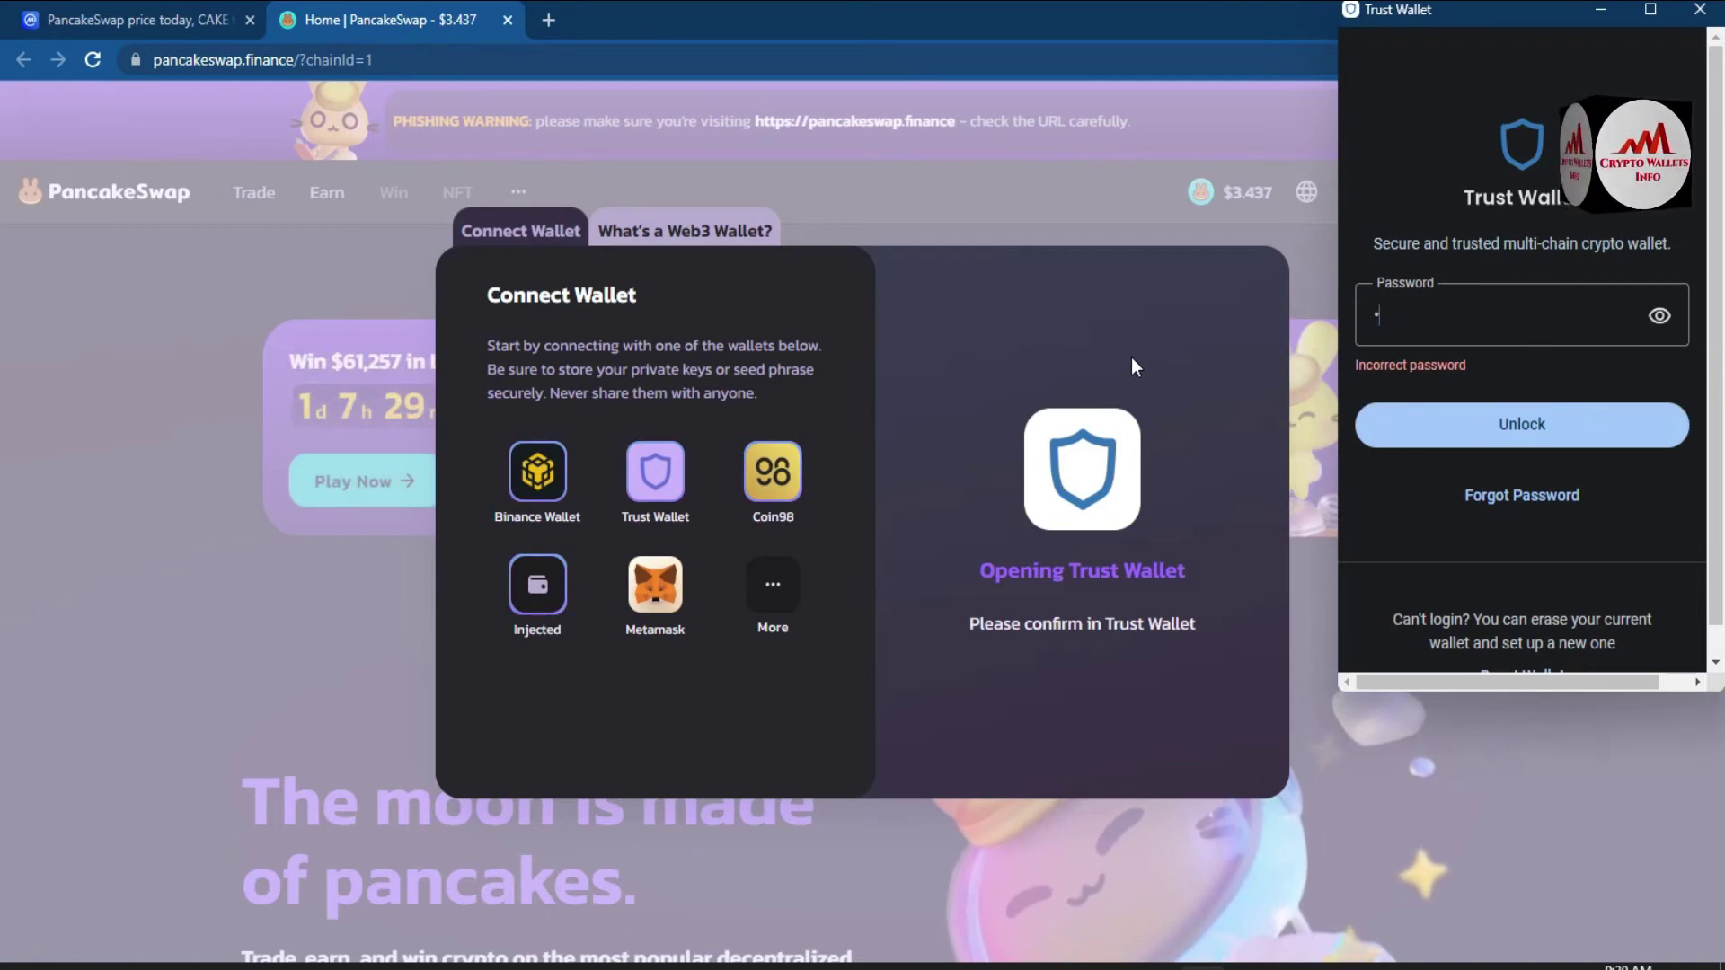
type("56")
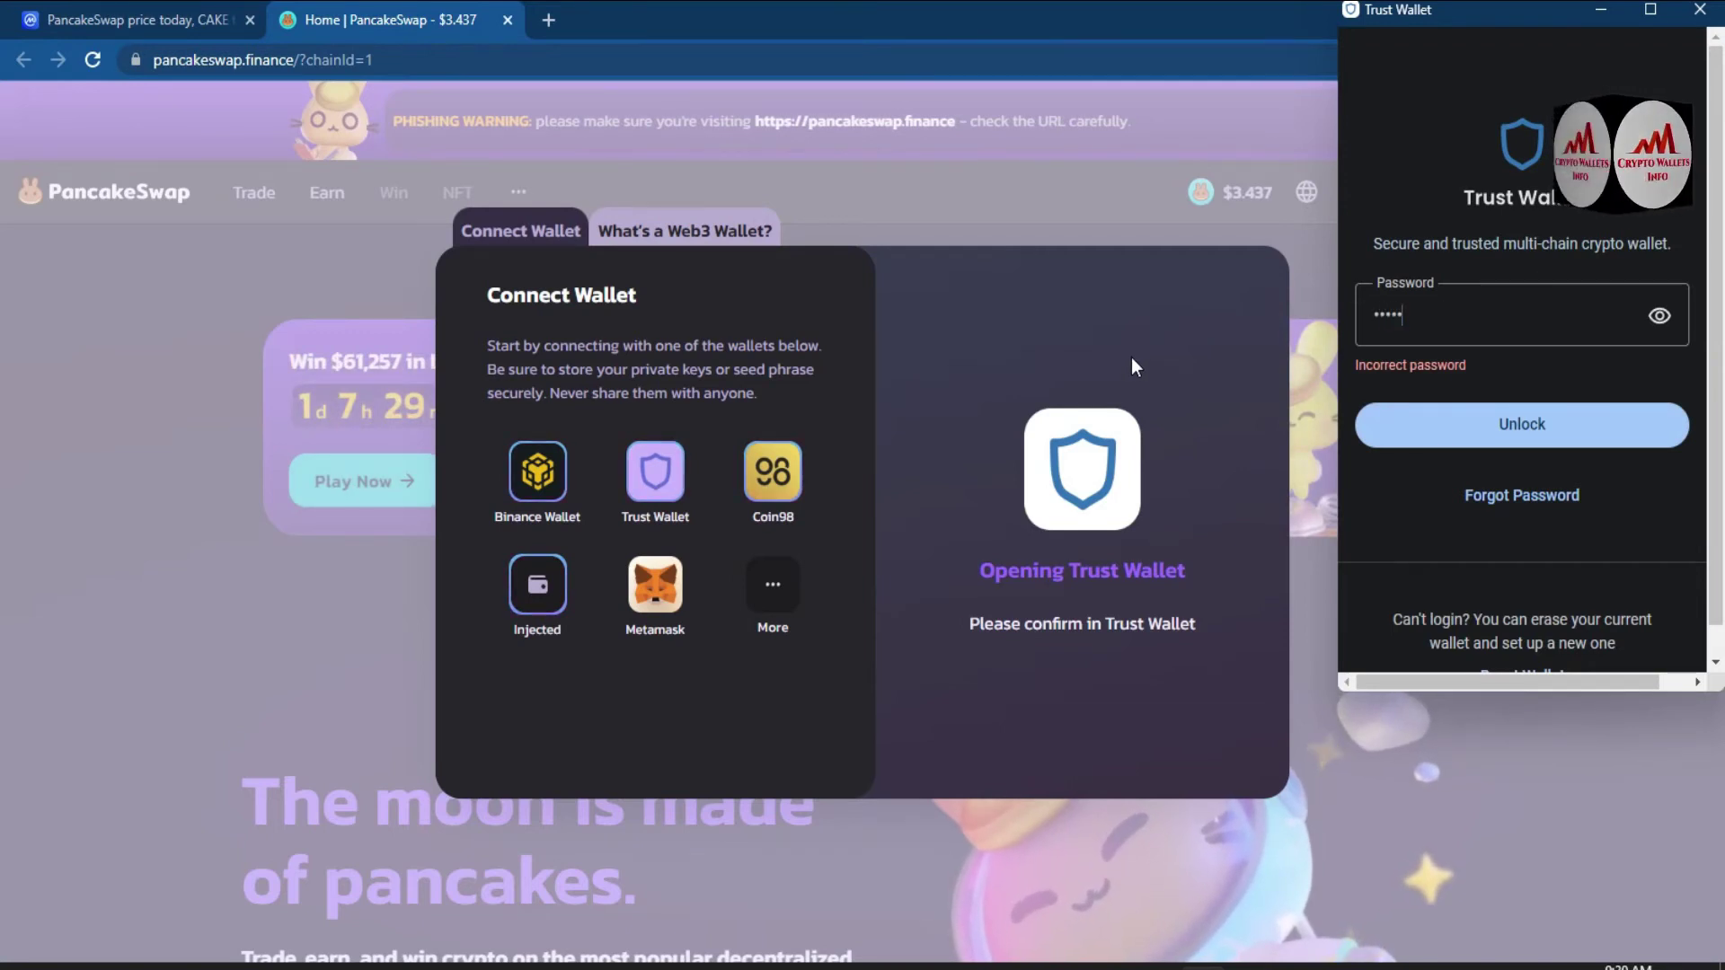
type("7")
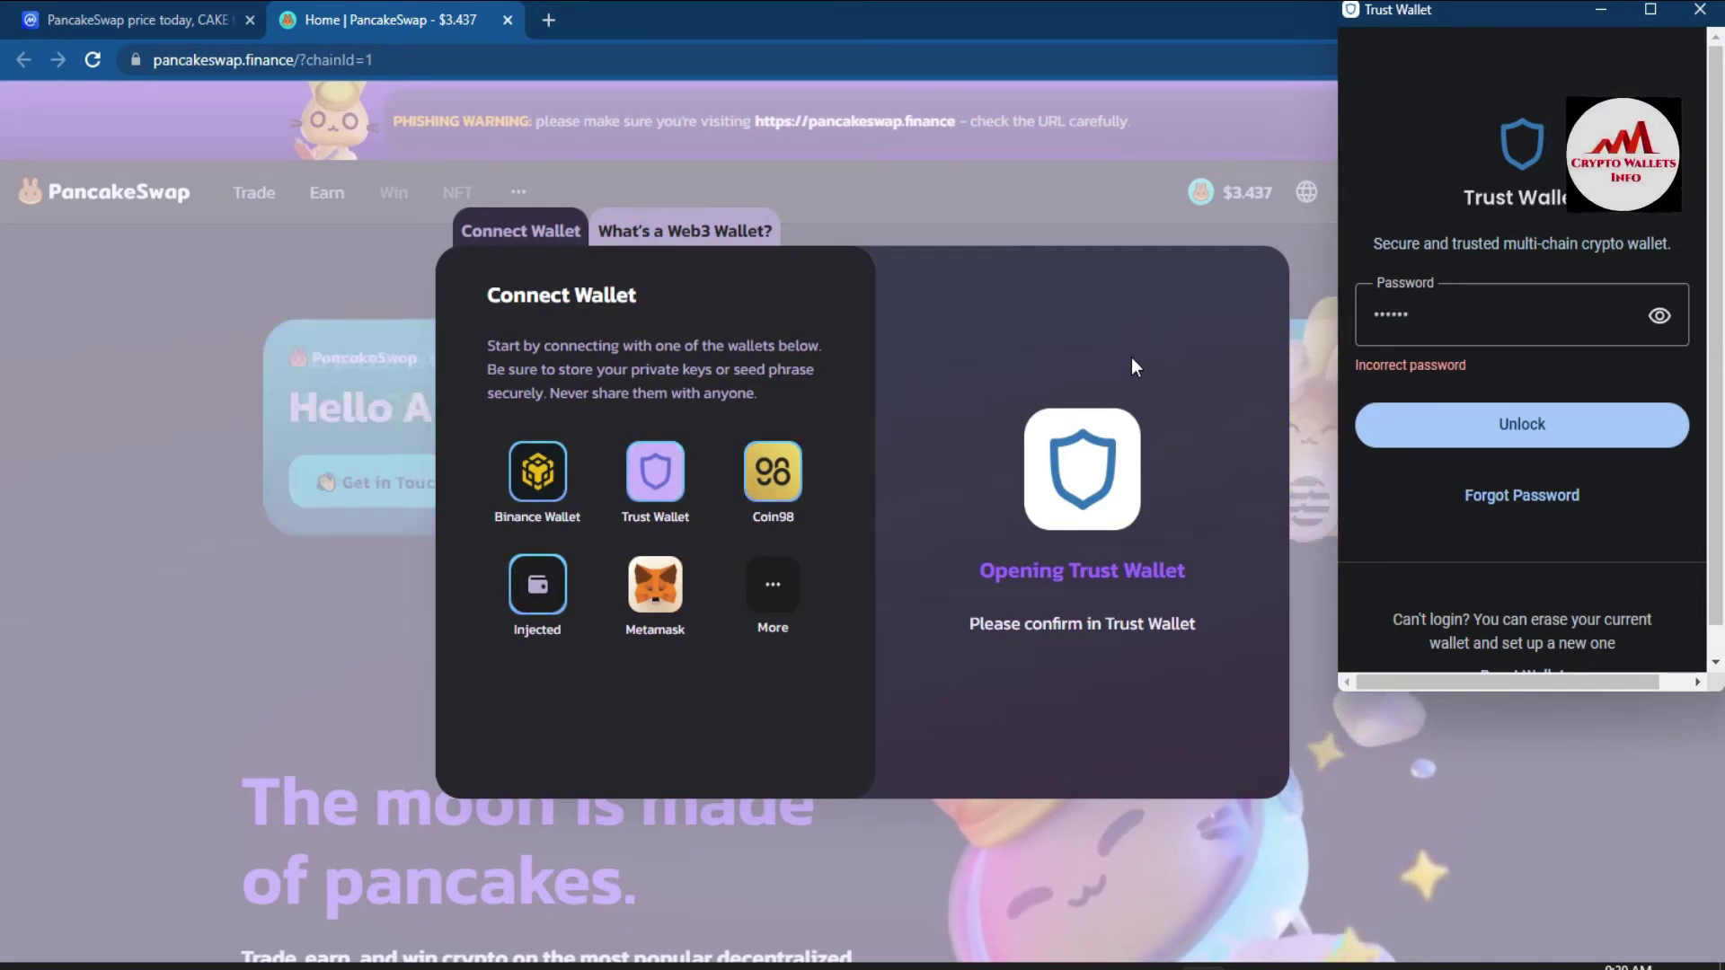
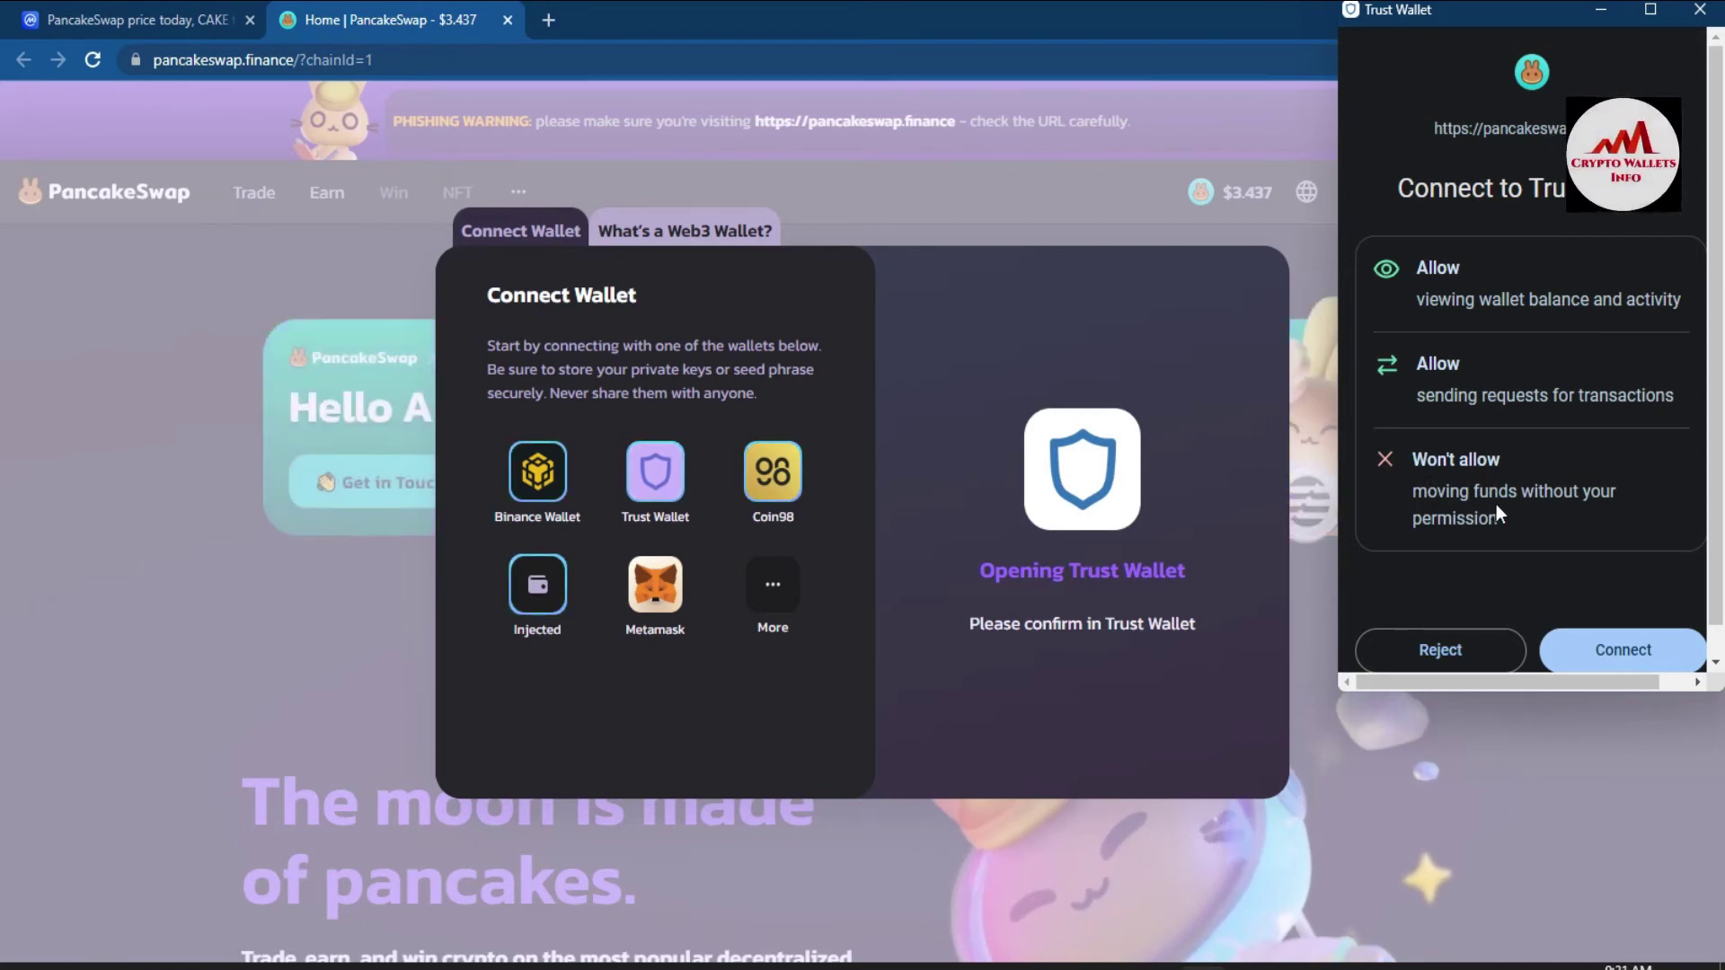
- Review the Trust Wallet permission details and approve connecting the wallet to PancakeSwap
left_click(1414, 454)
left_click_drag(1414, 454, 1552, 440)
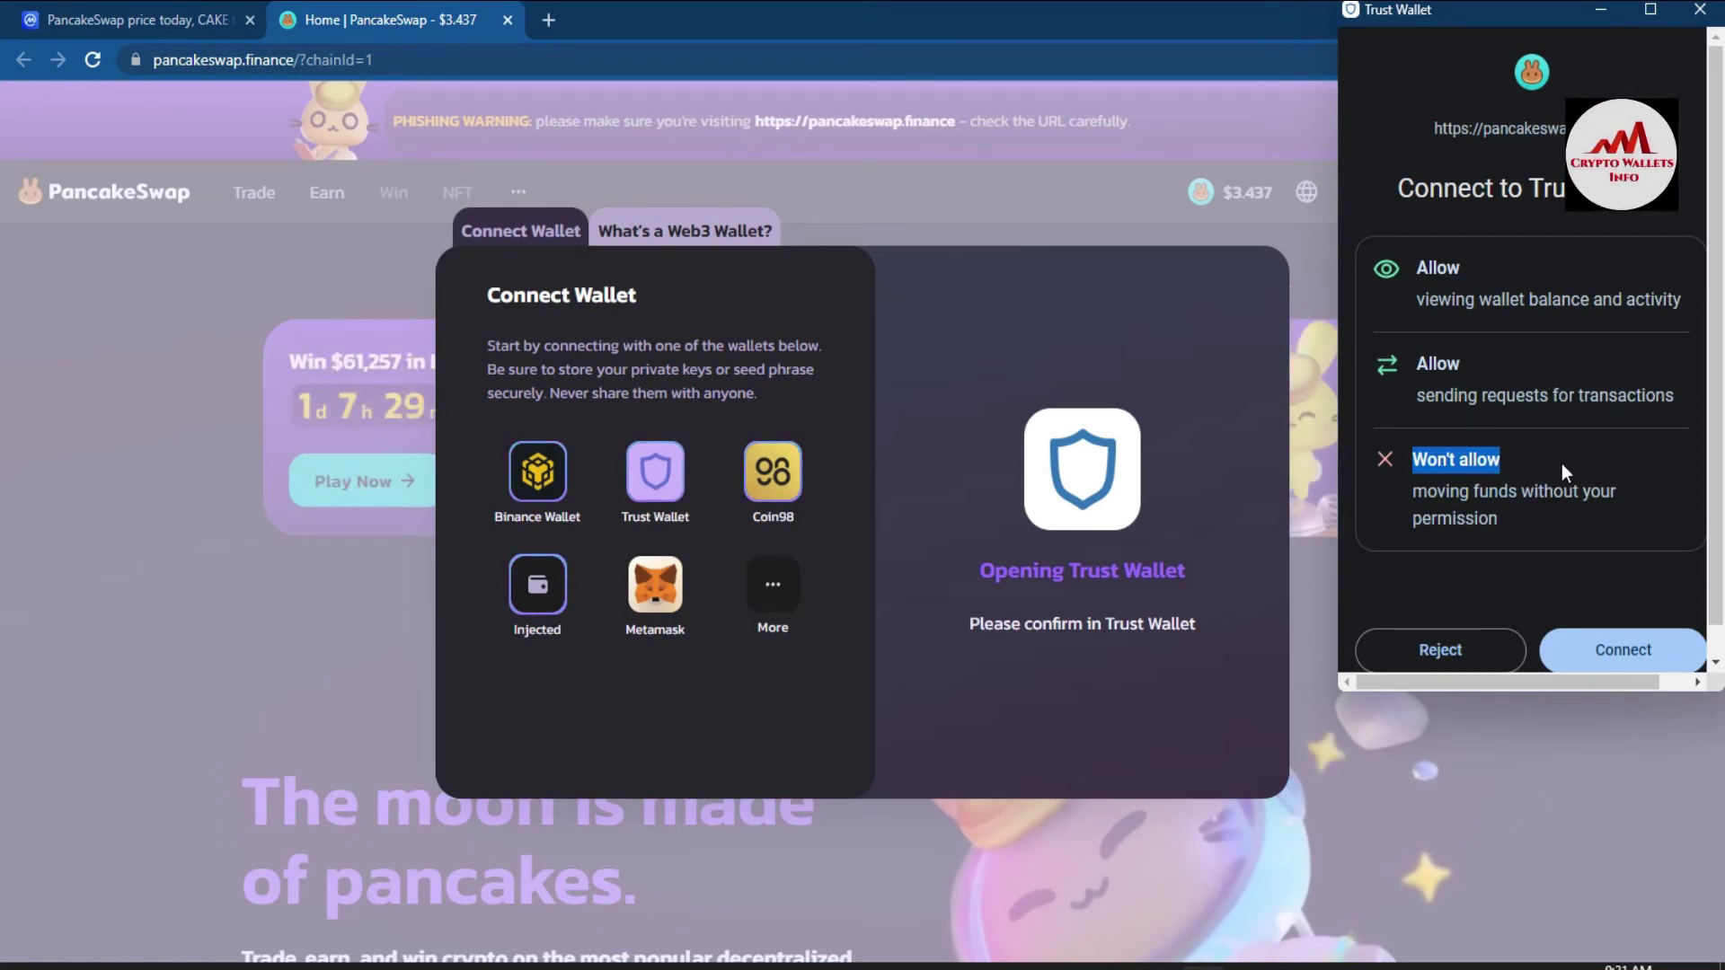
left_click(1617, 519)
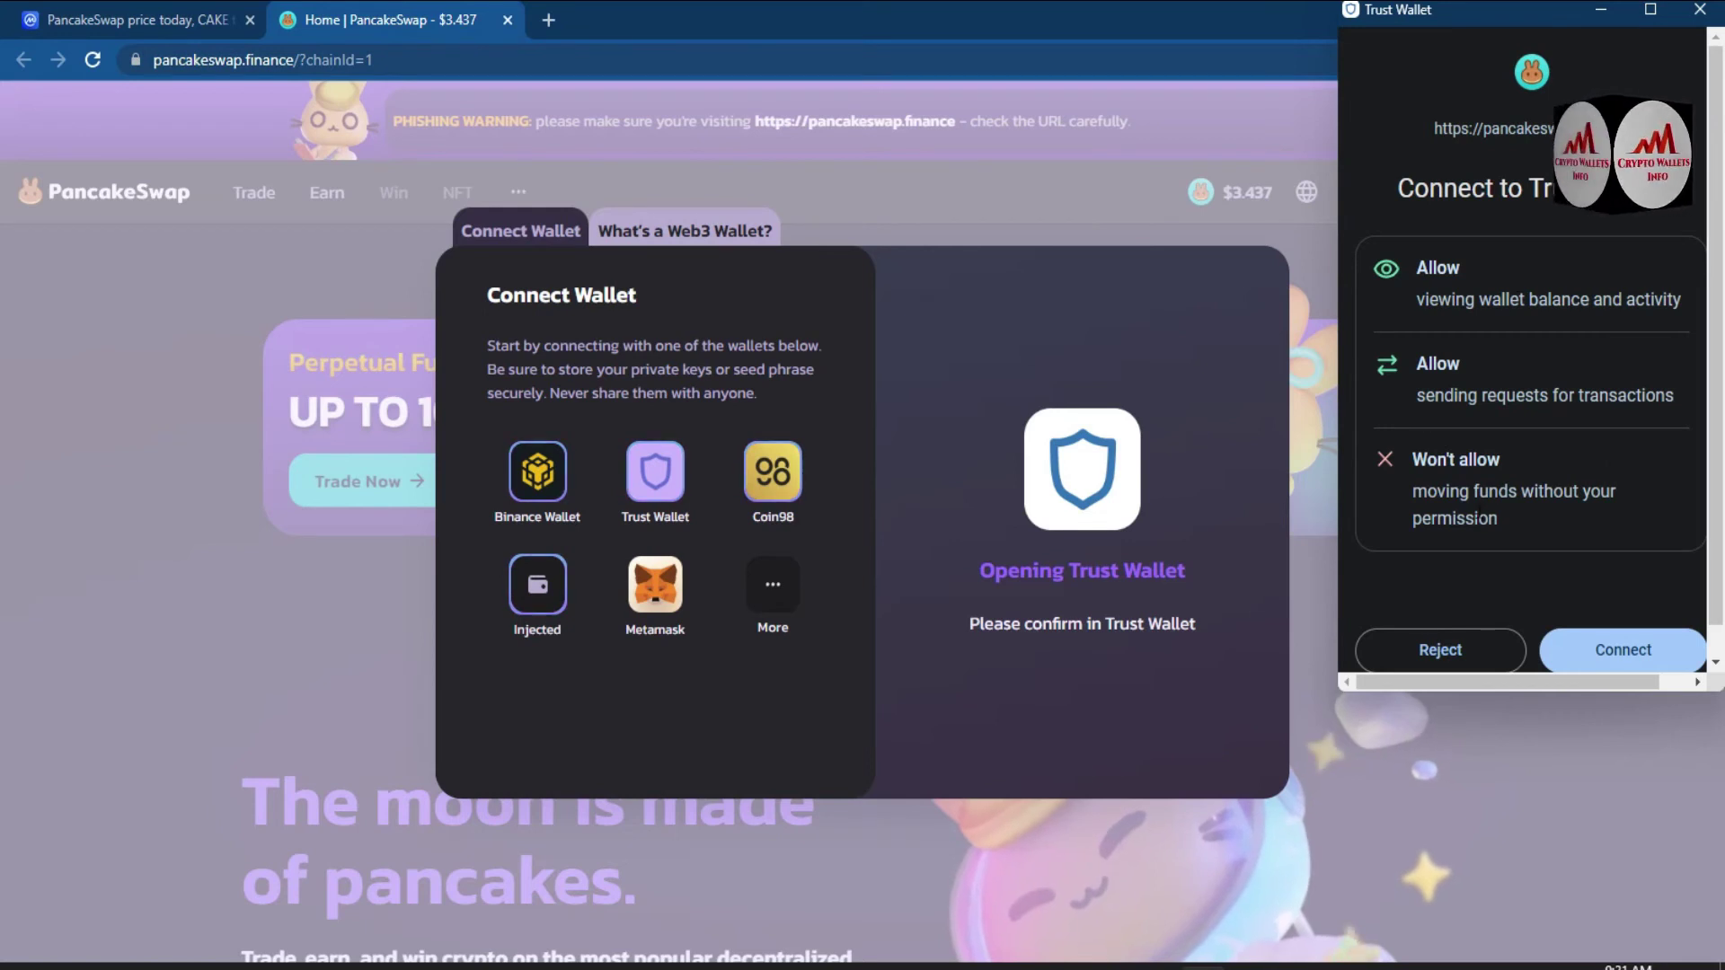
left_click(1622, 649)
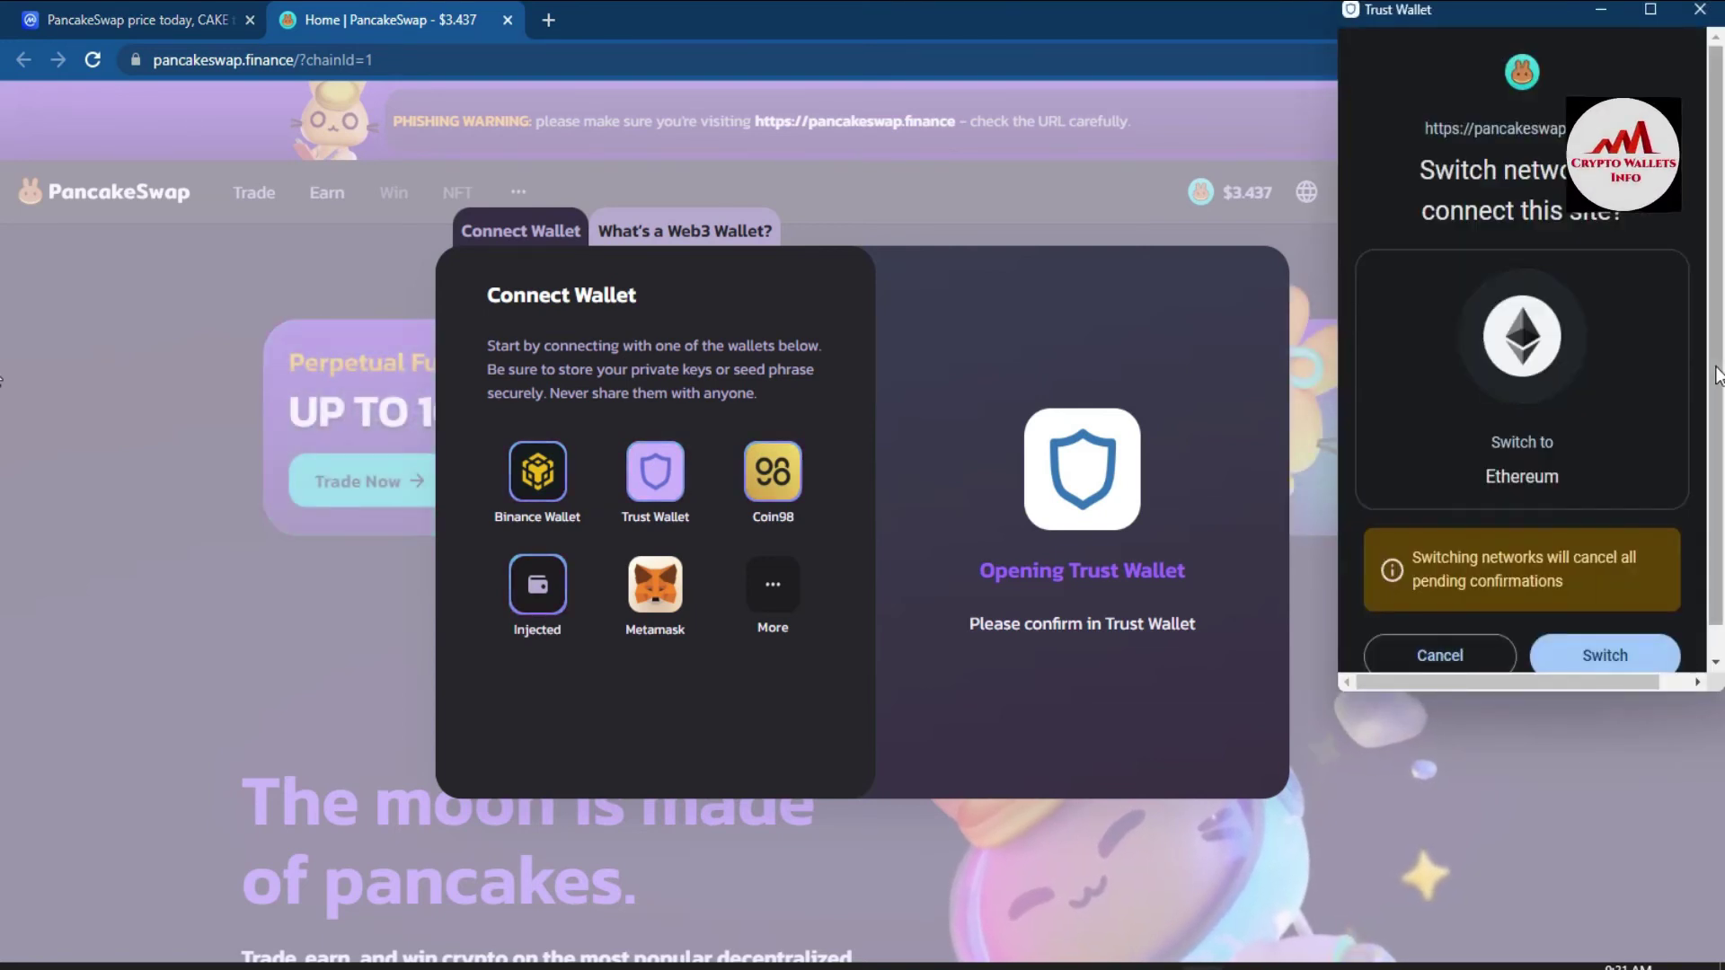
- Approve switching the Trust Wallet network to Ethereum
scroll(1716, 376, "down", 1)
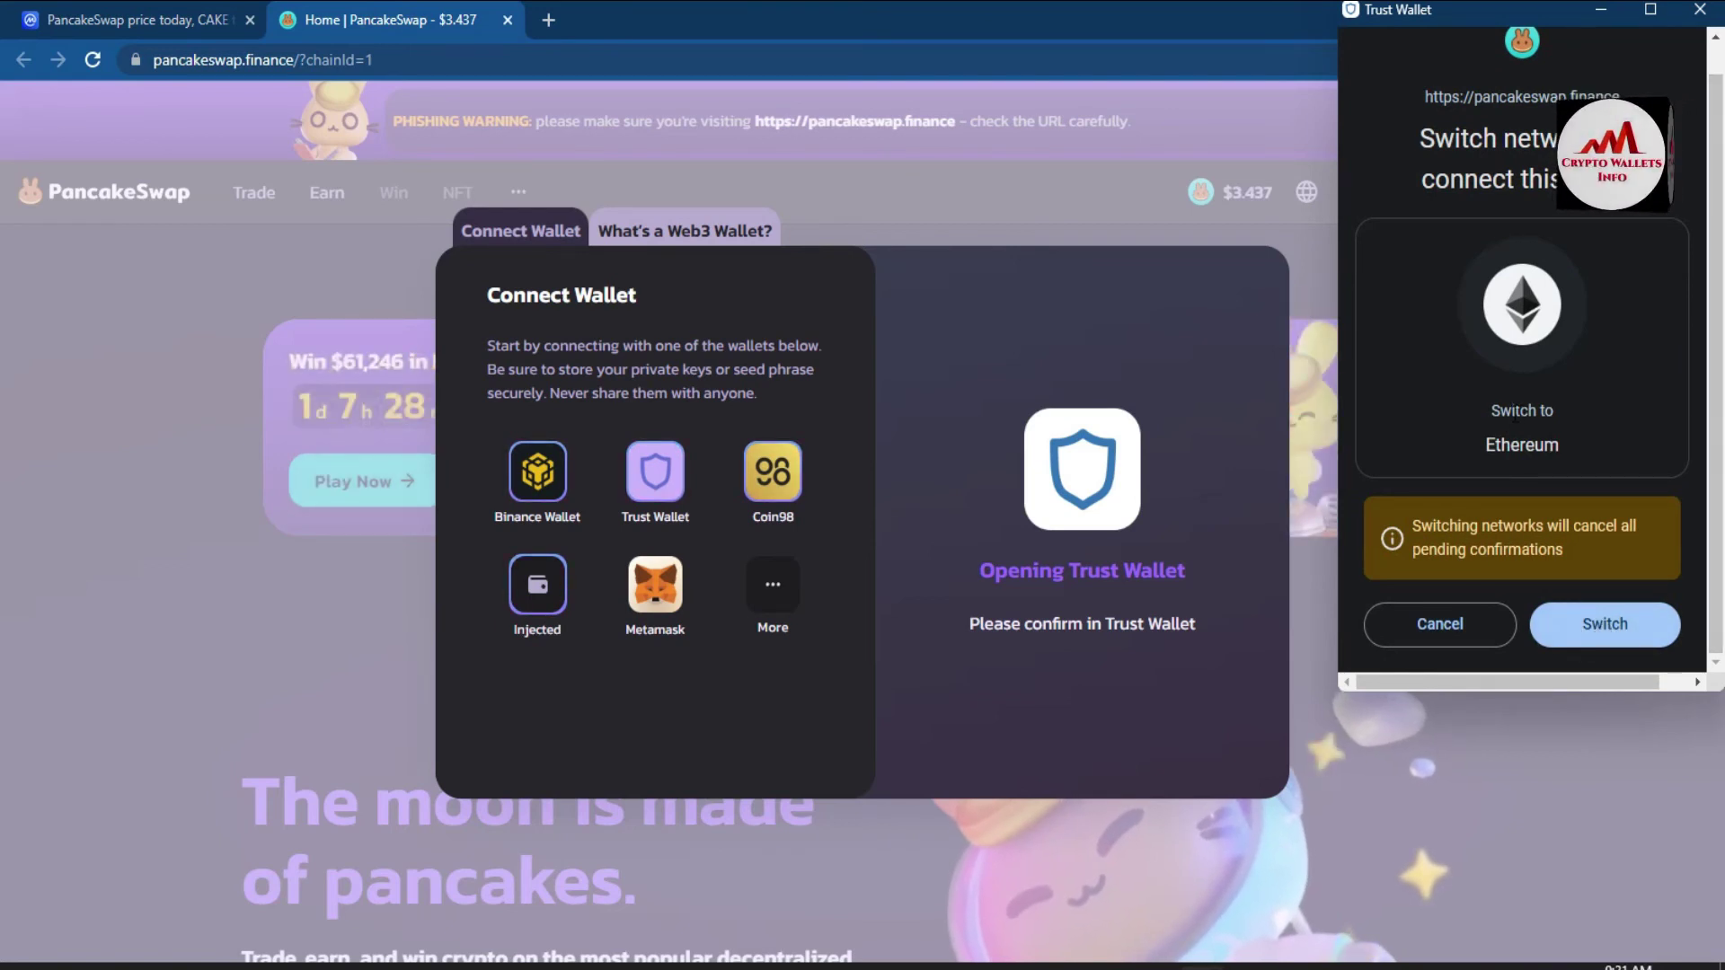
left_click(1604, 624)
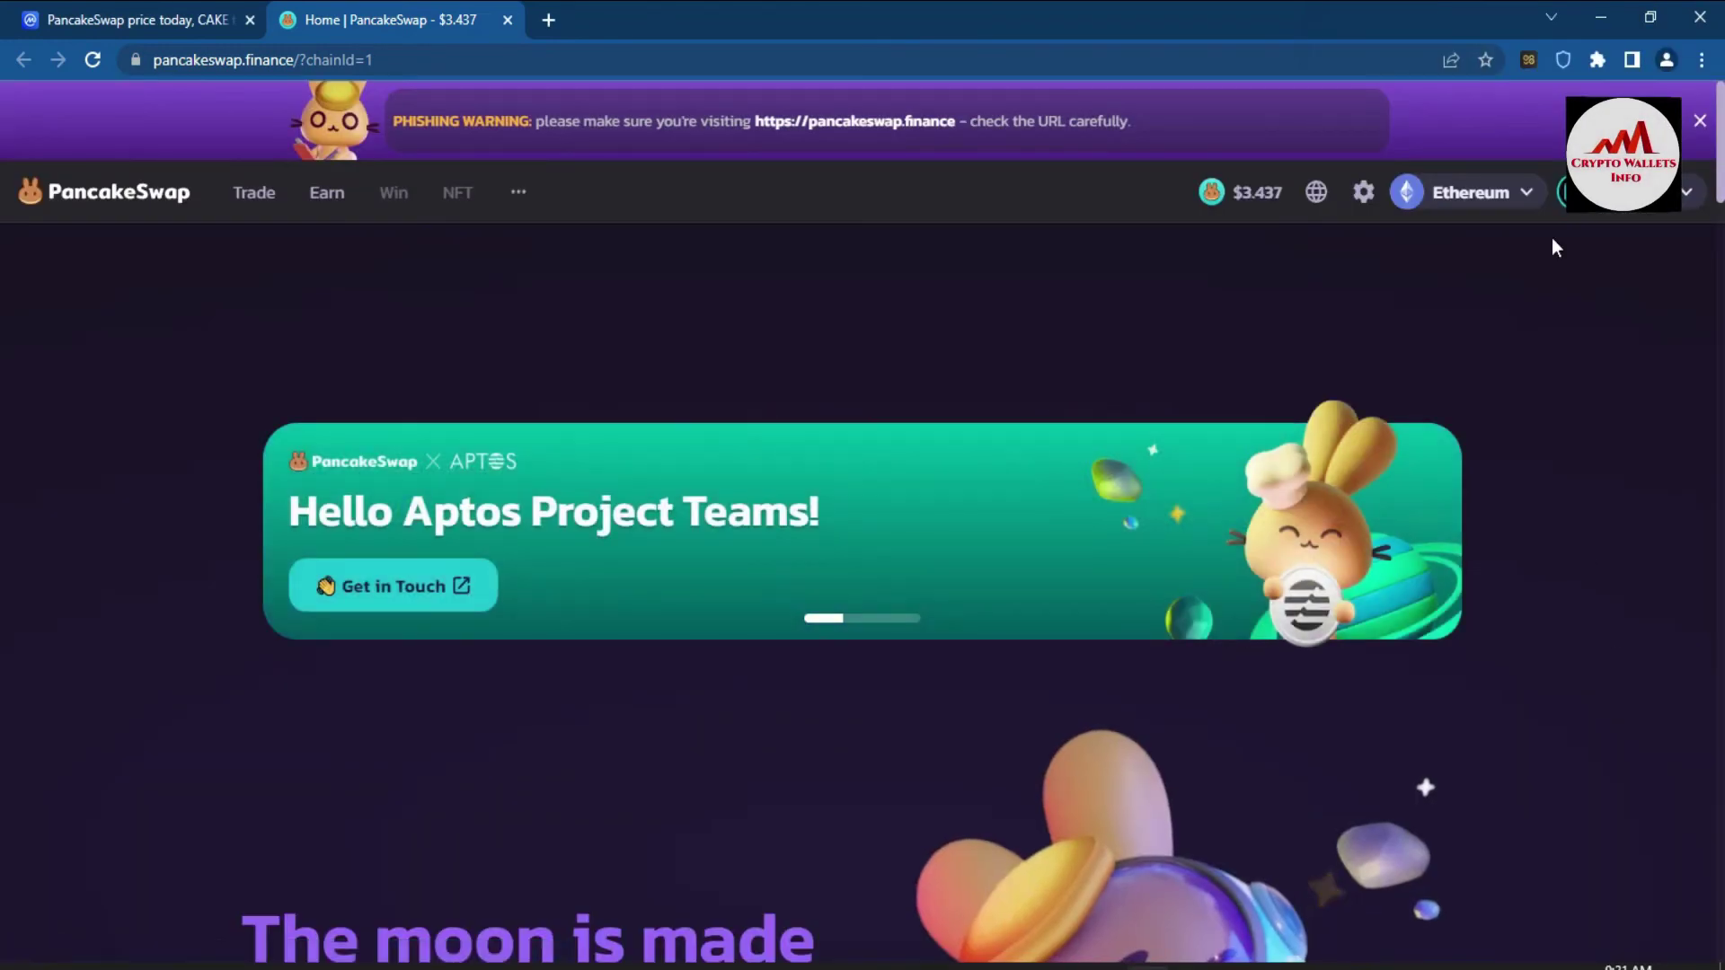
mouse_move(1685, 198)
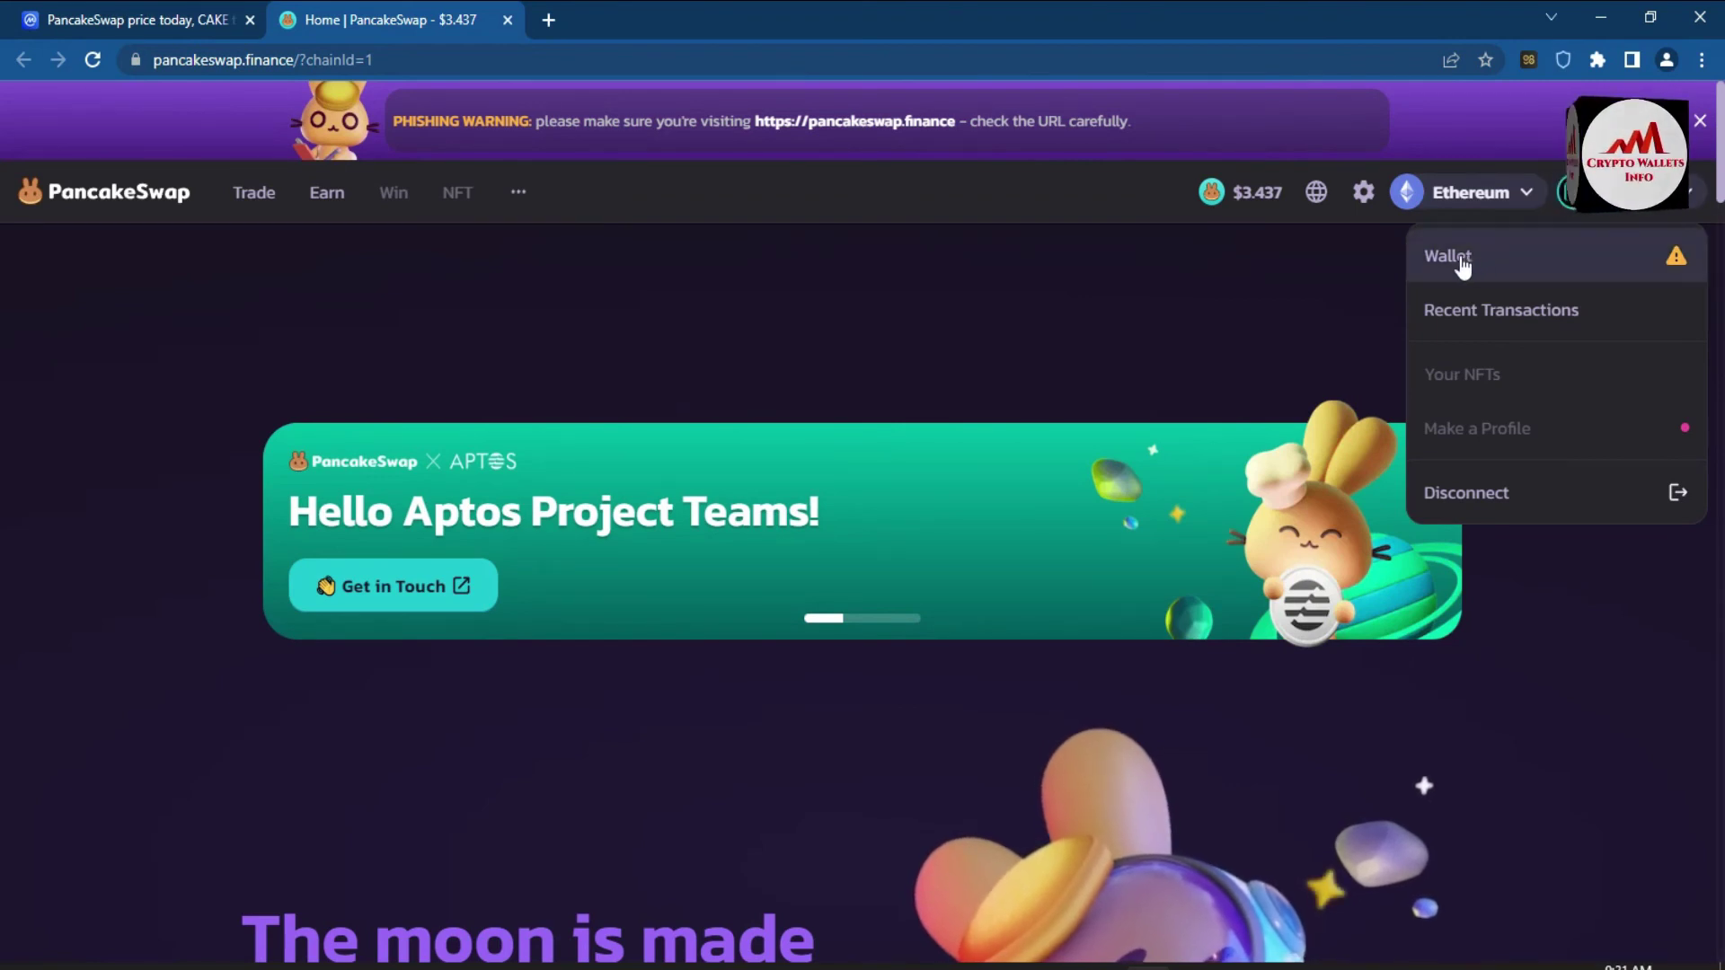
left_click(1491, 259)
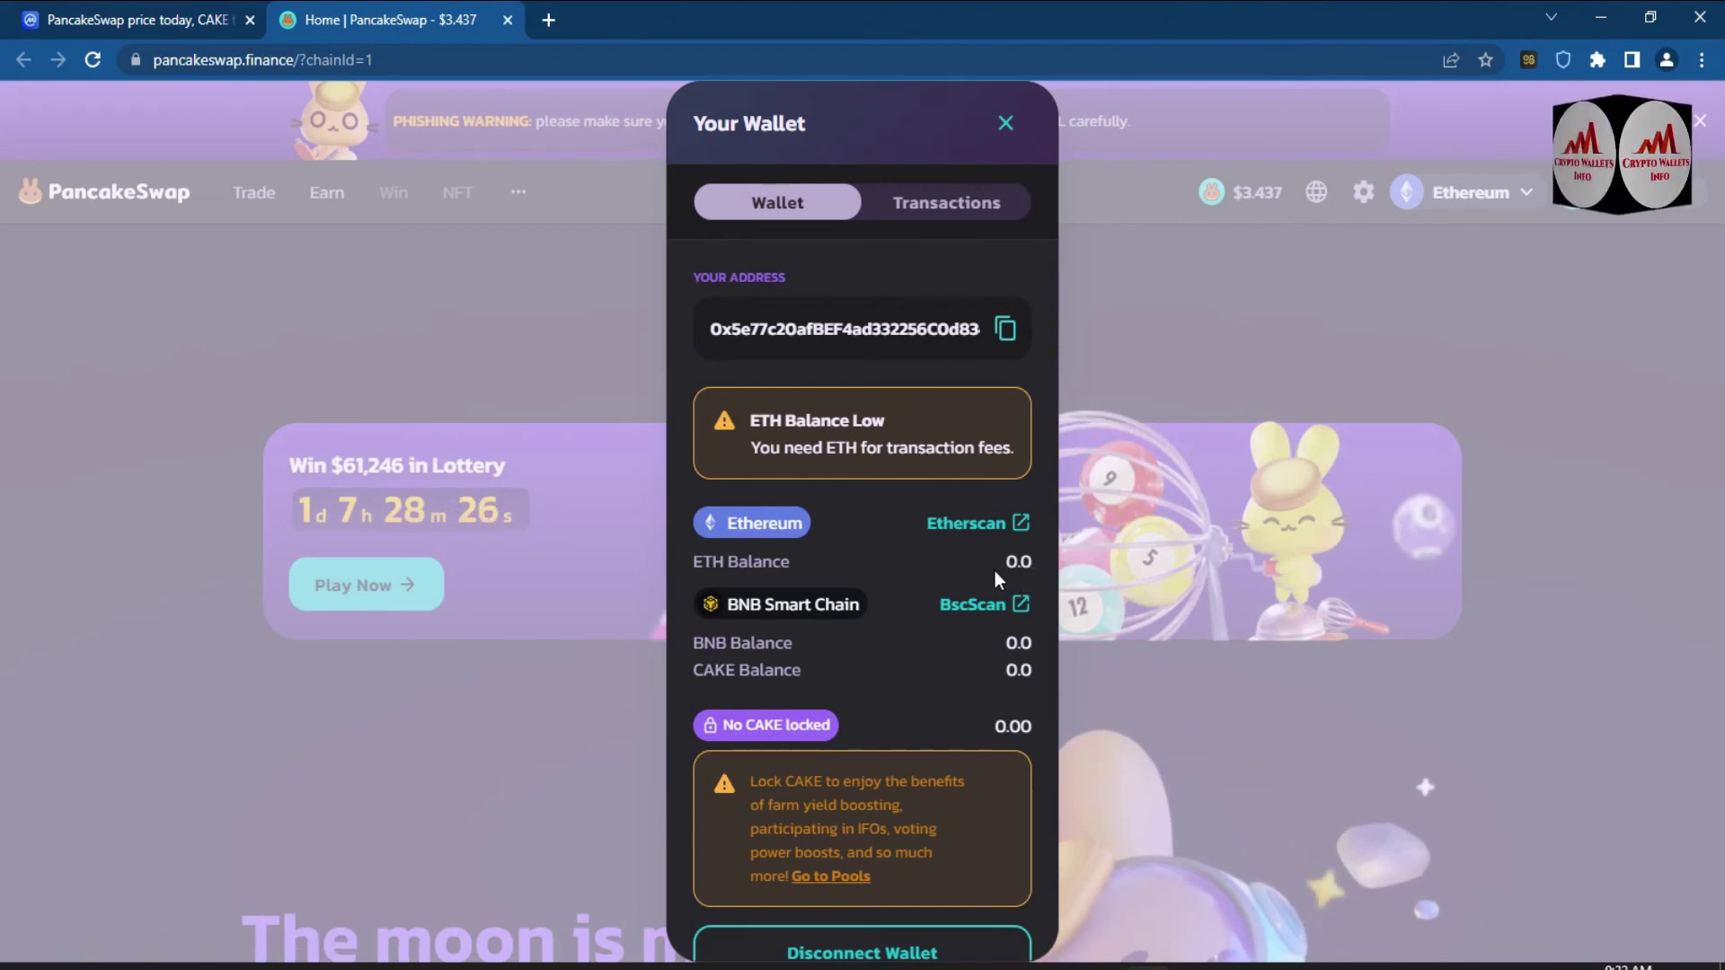
left_click(950, 223)
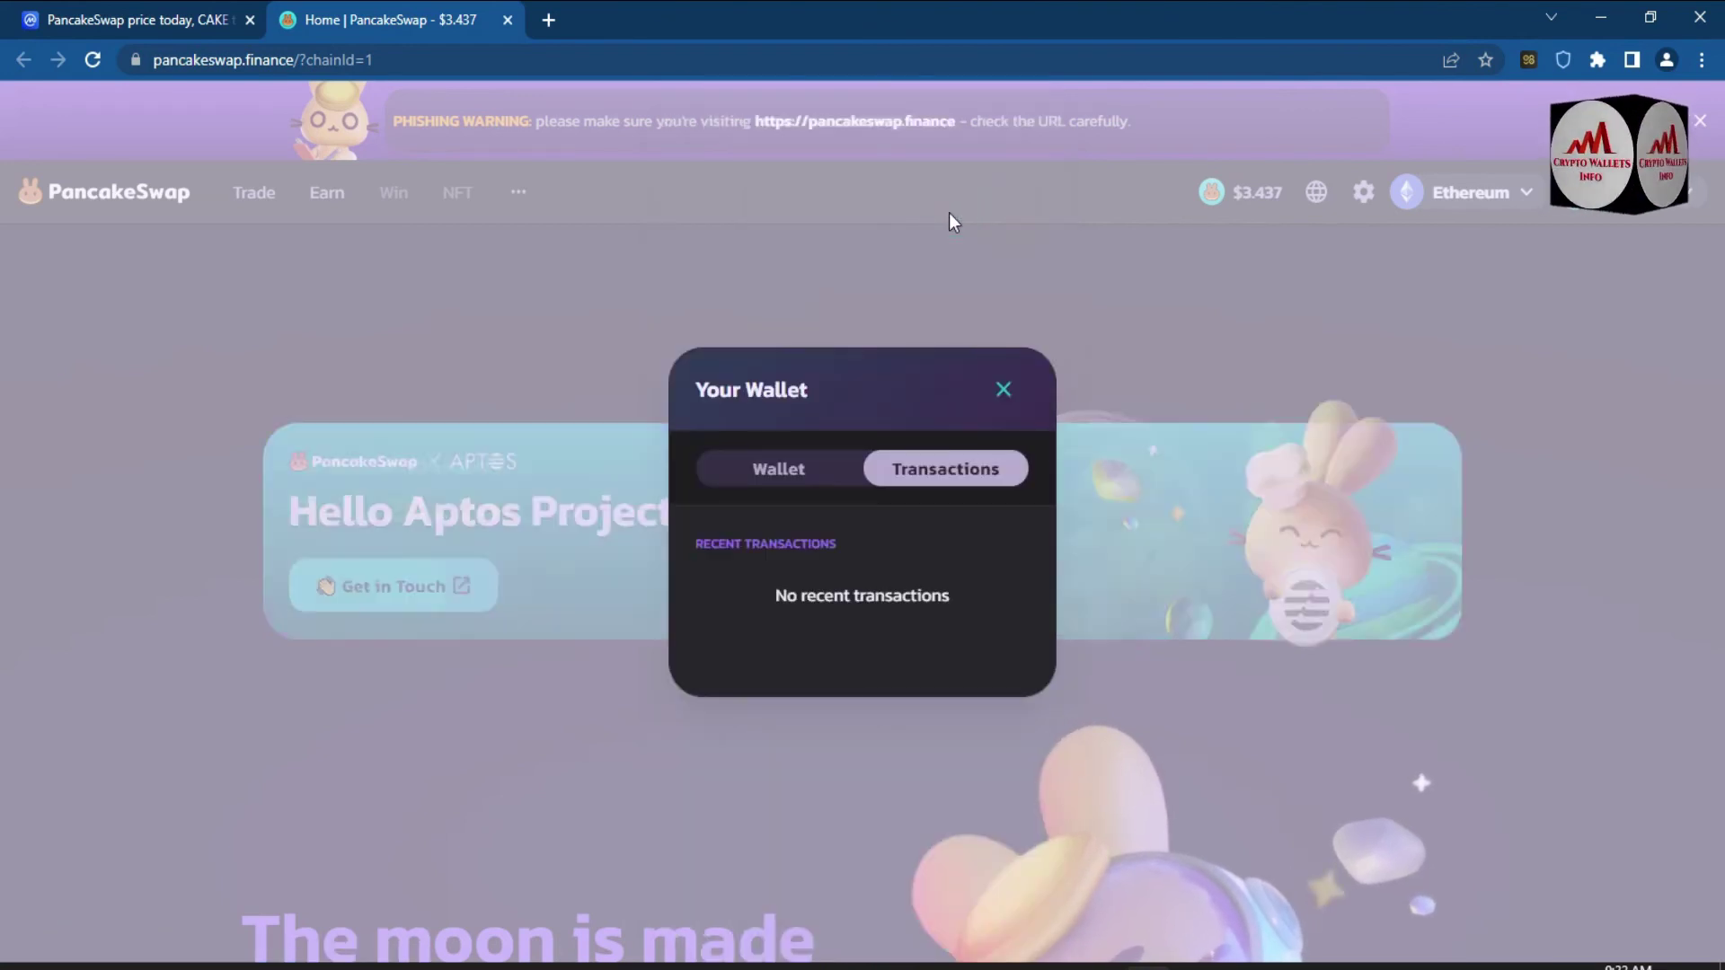
left_click(1004, 383)
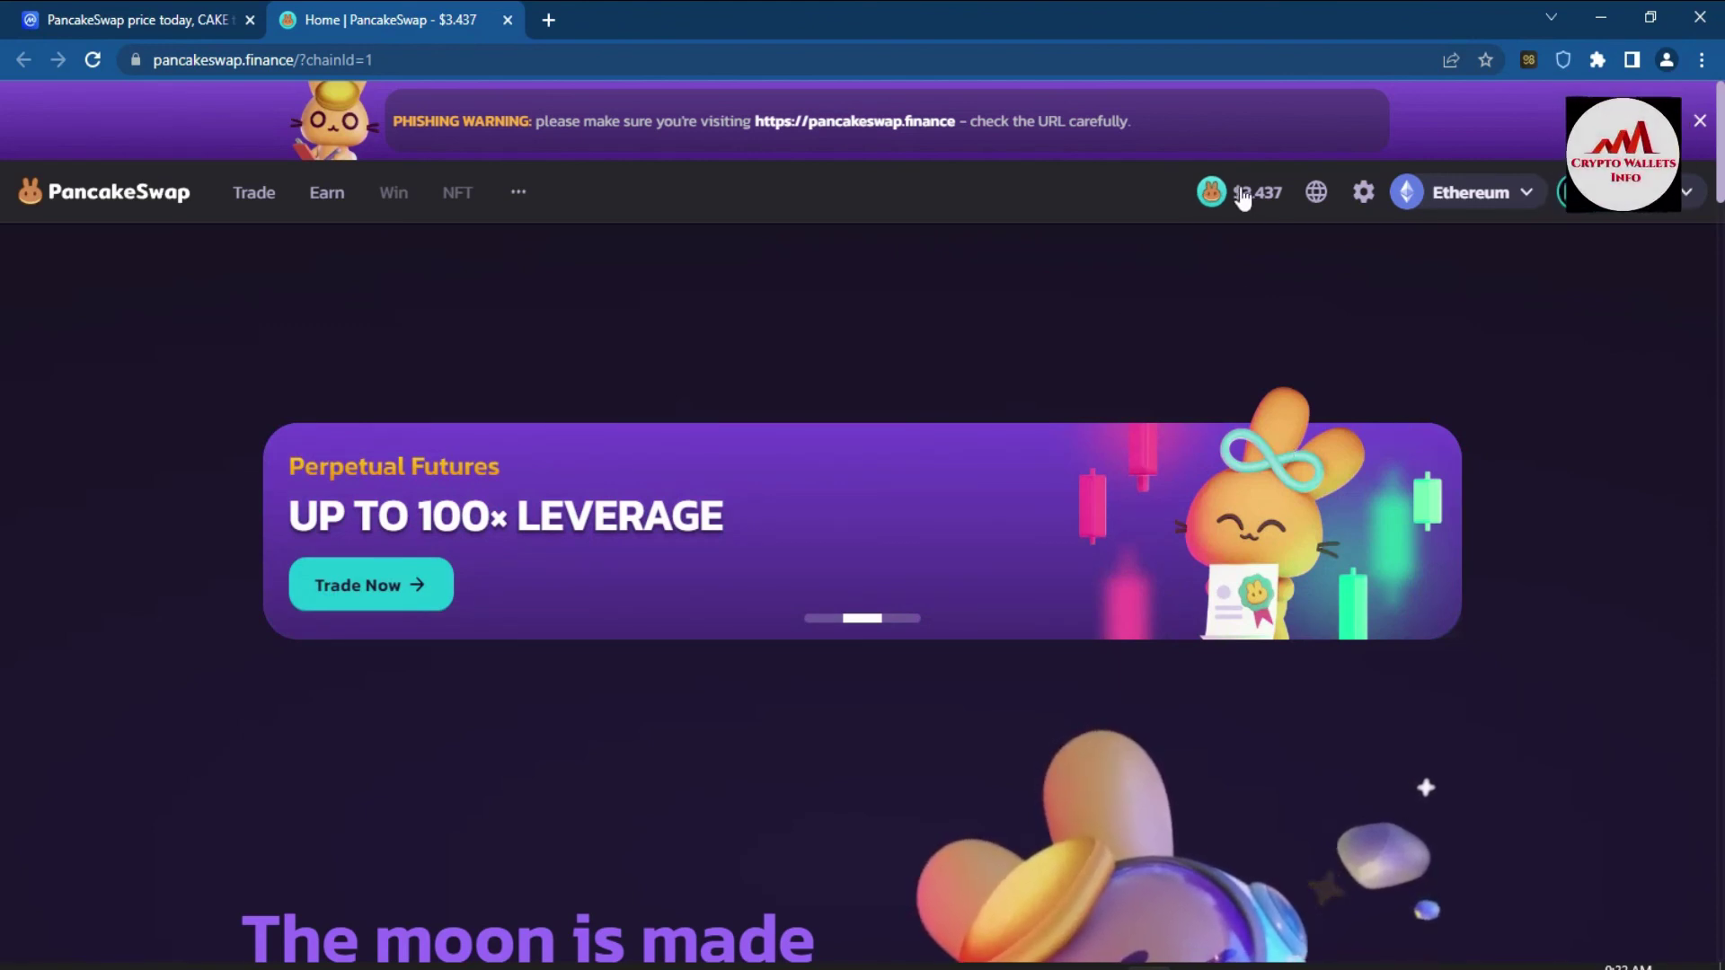
- Open the Trade > Swap page and choose USDT as the token to receive for ETH
mouse_move(253, 192)
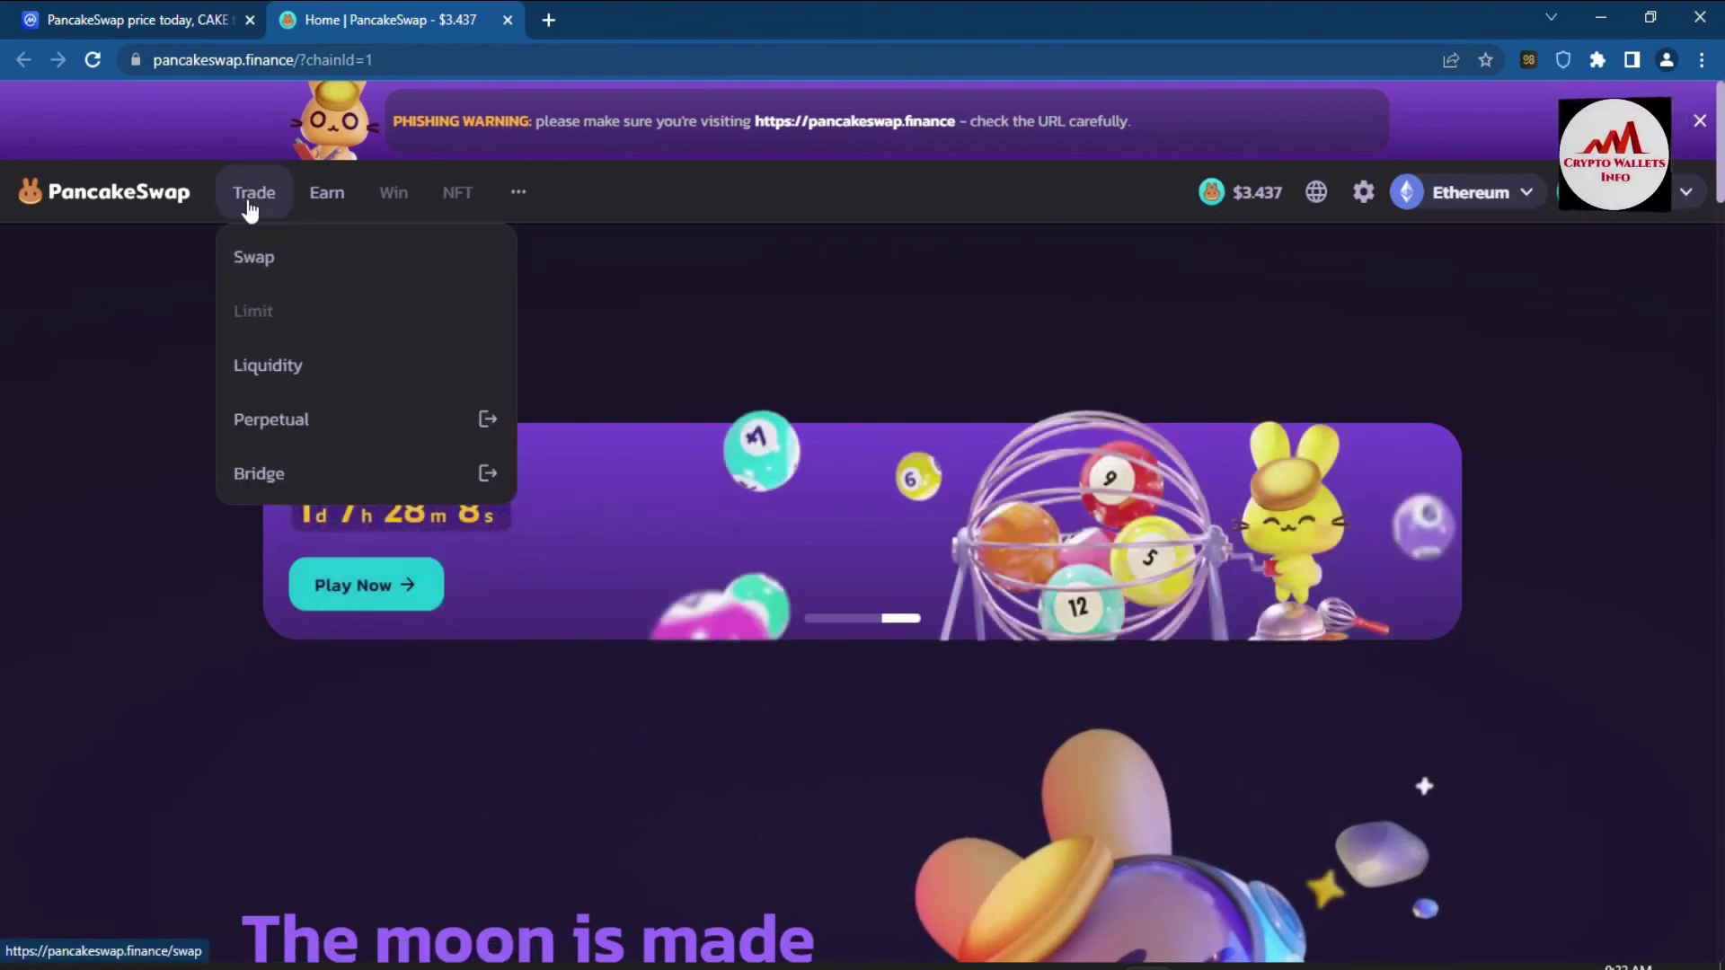
left_click(244, 254)
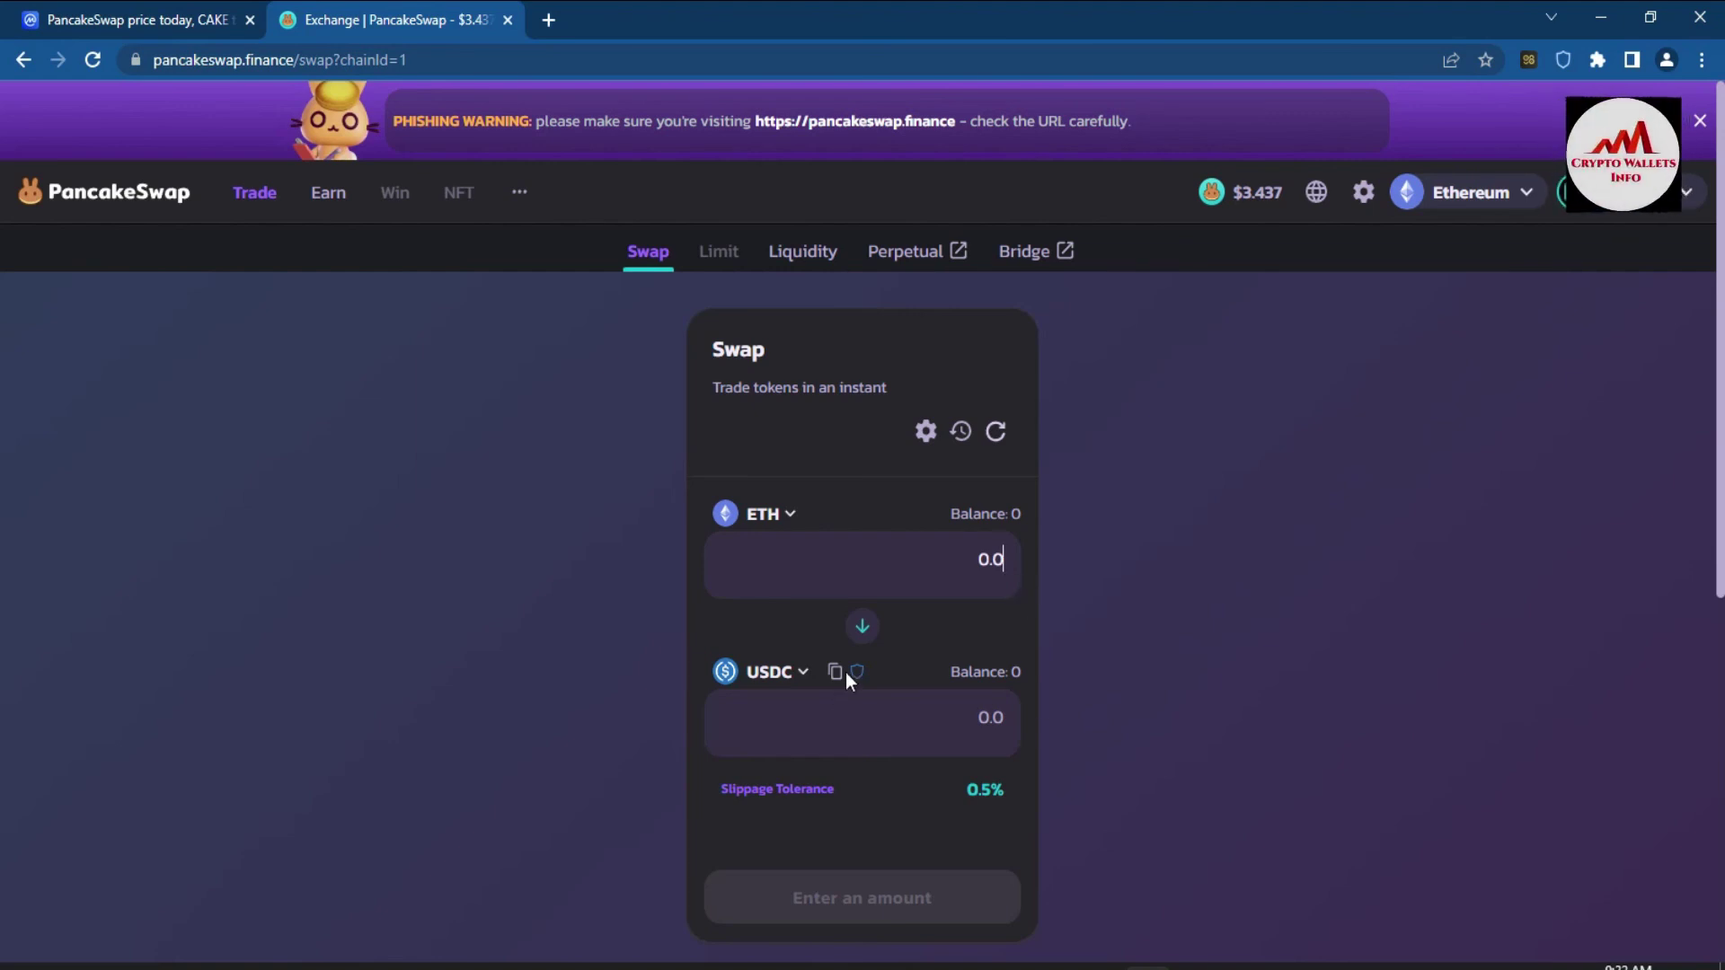
left_click(796, 677)
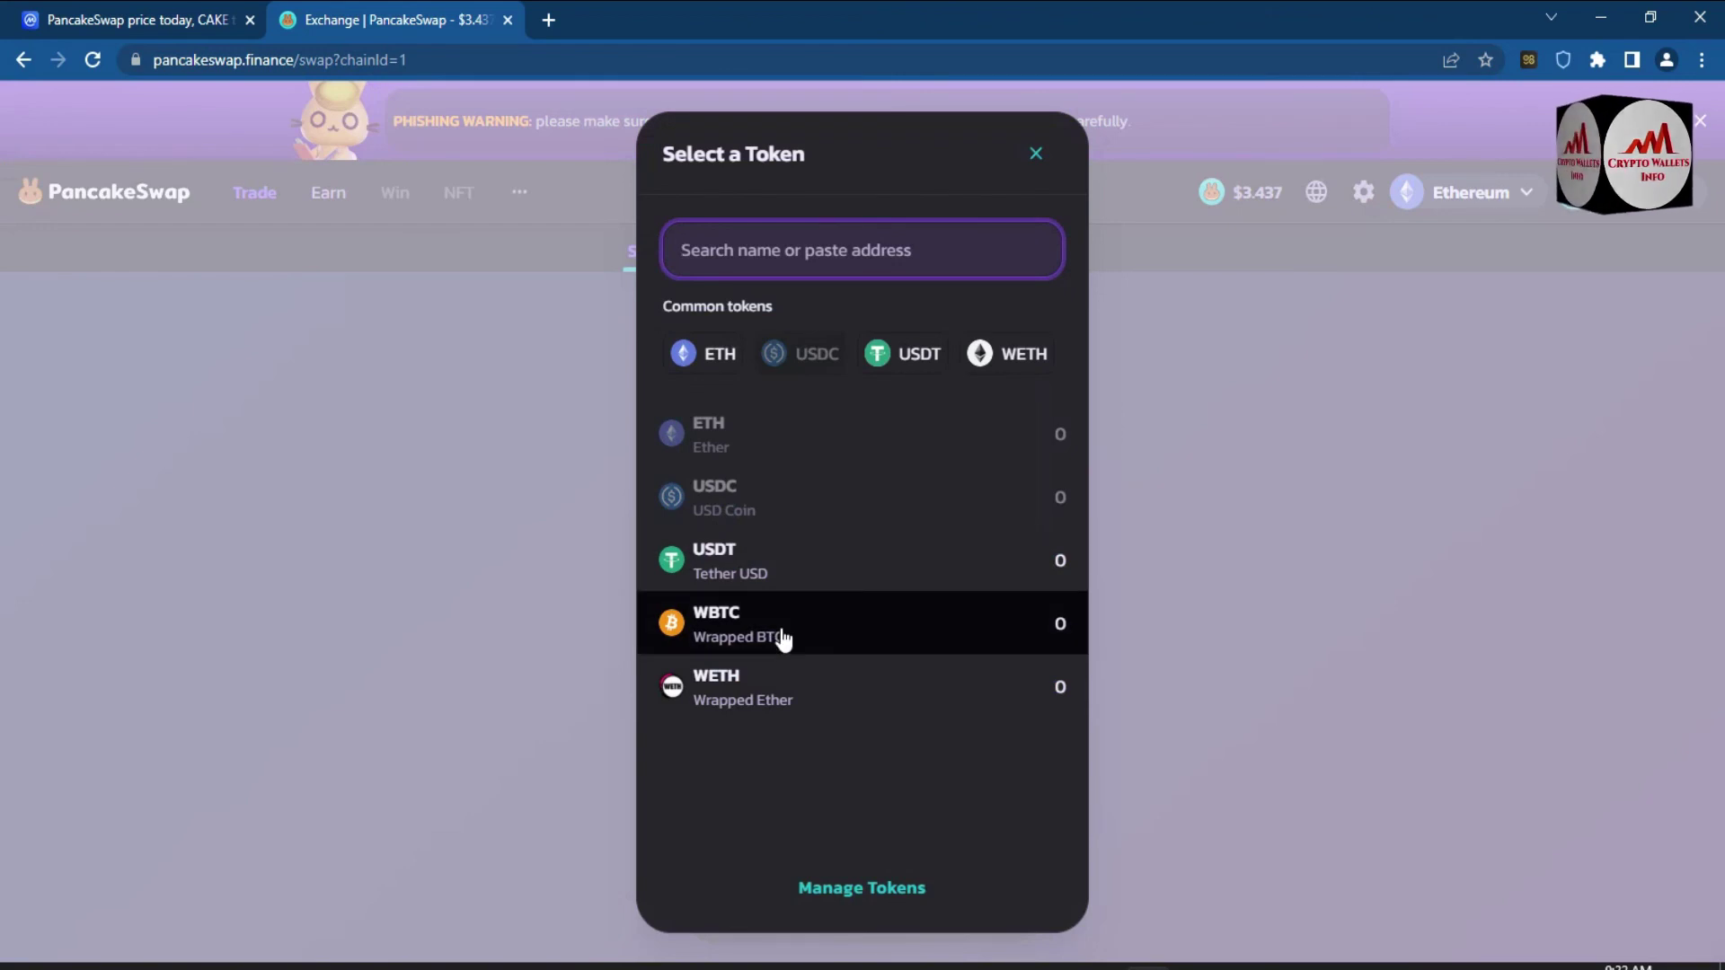
left_click(790, 570)
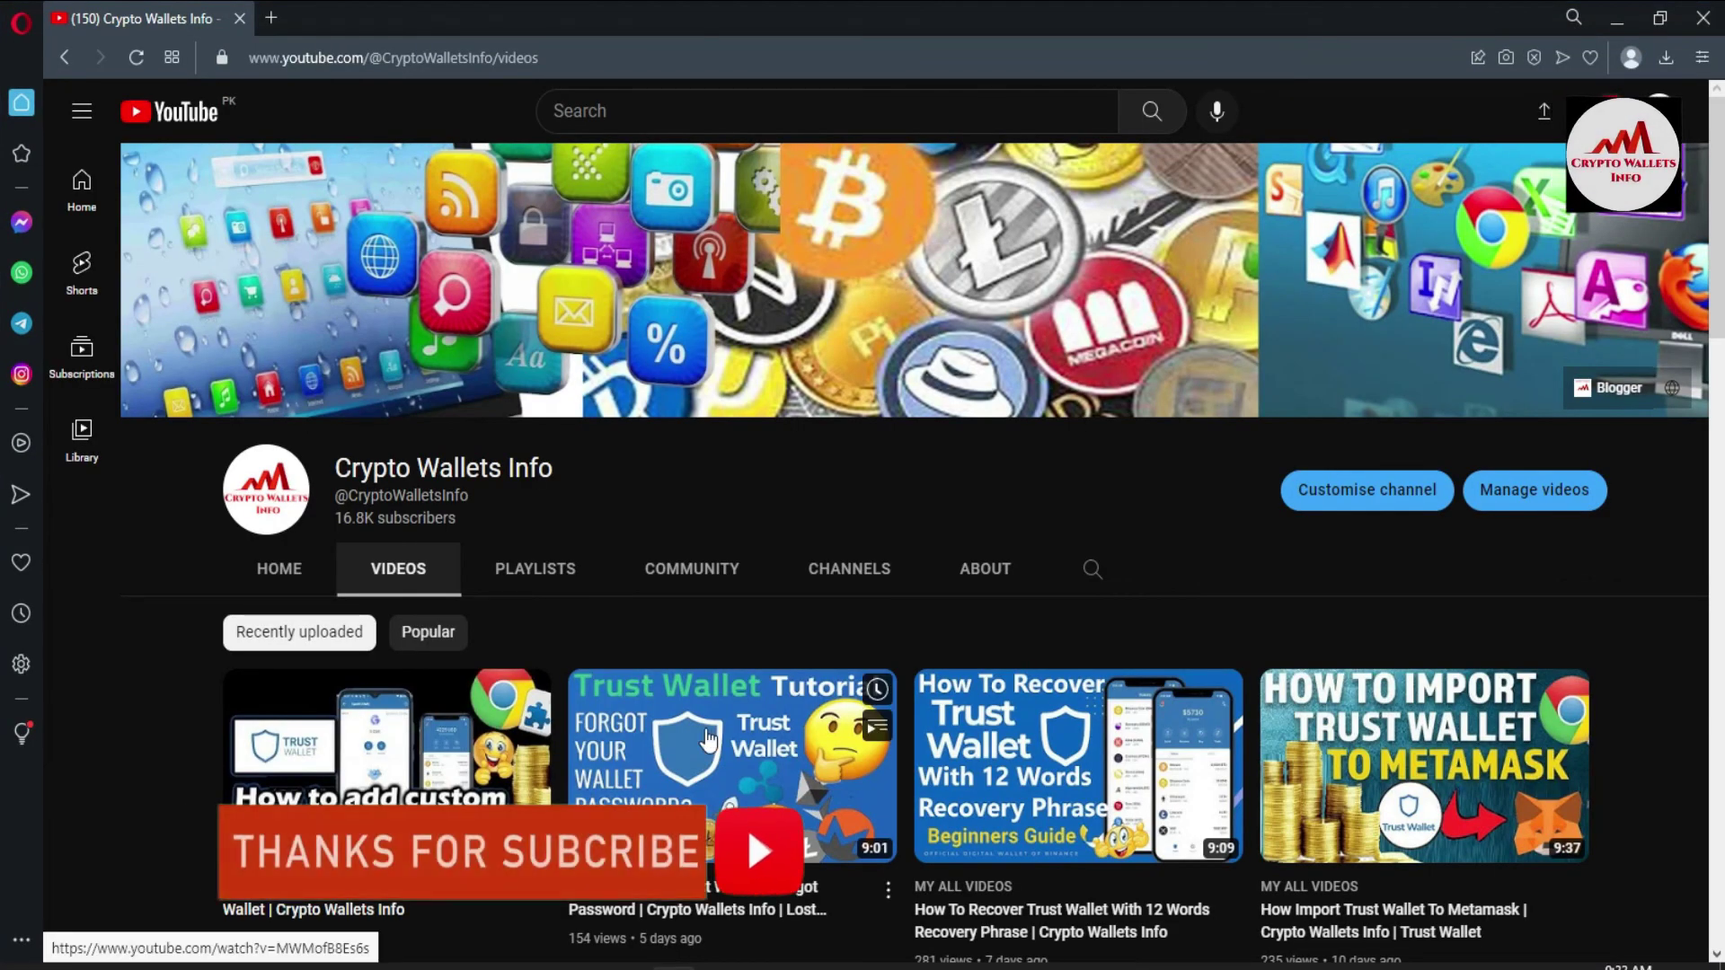
- View the Crypto Wallets Info channel's recent Trust Wallet tutorial videos on YouTube
mouse_move(707, 738)
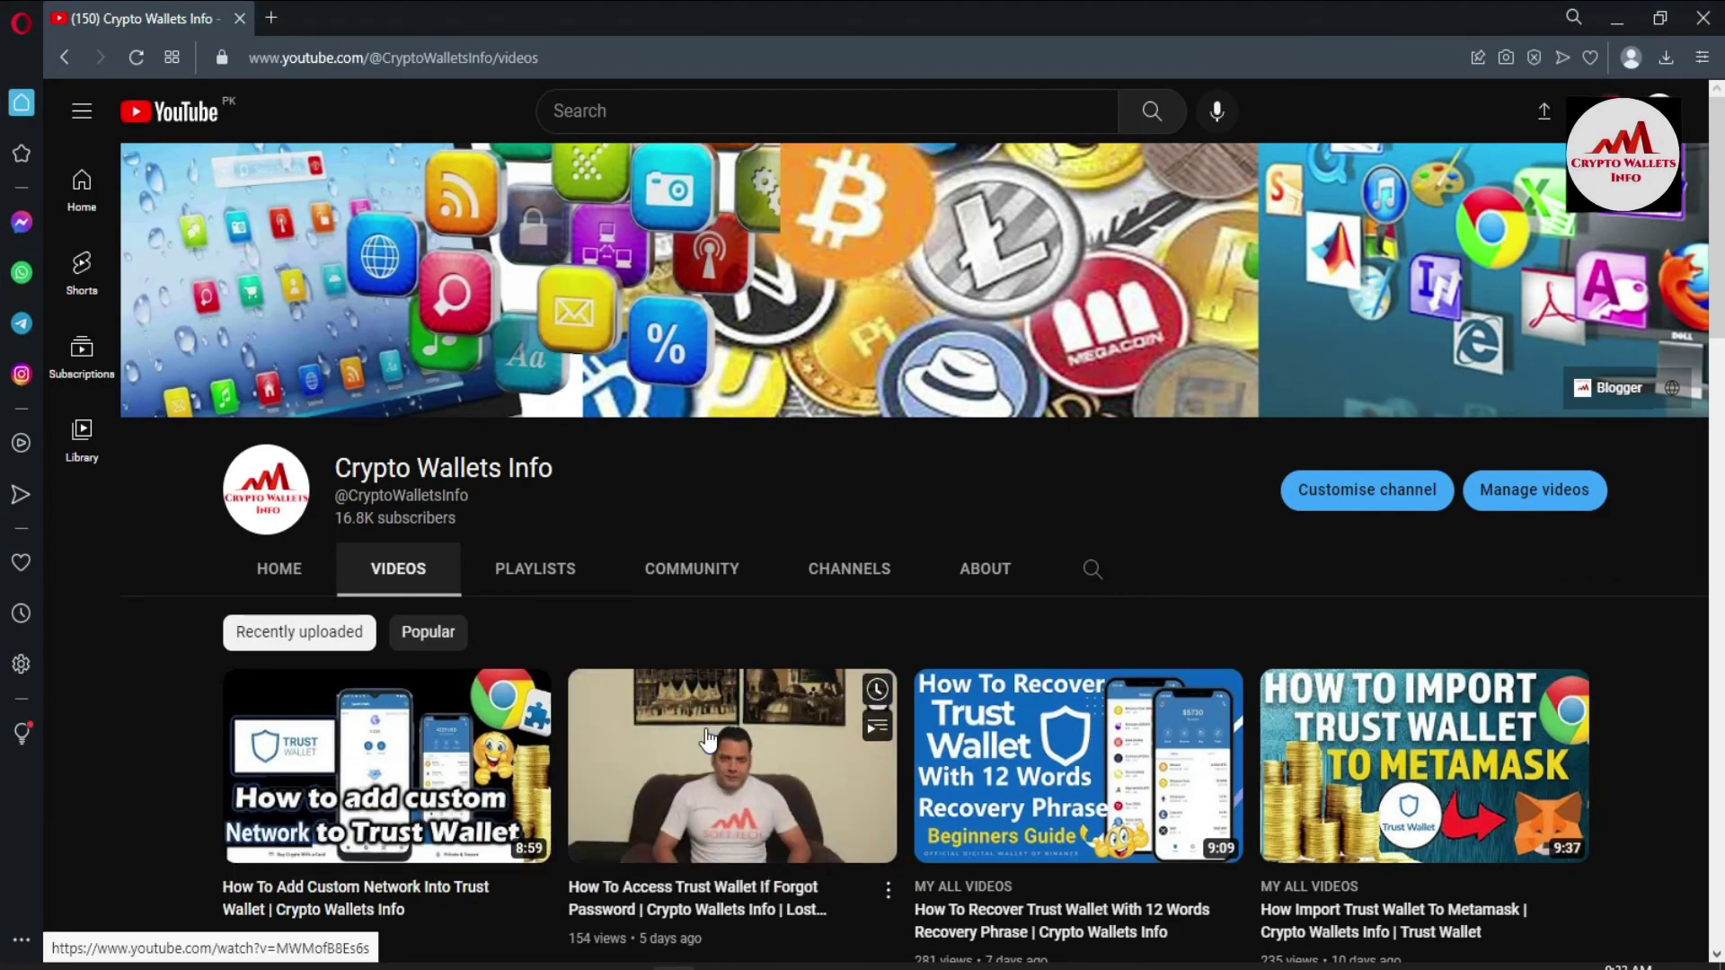